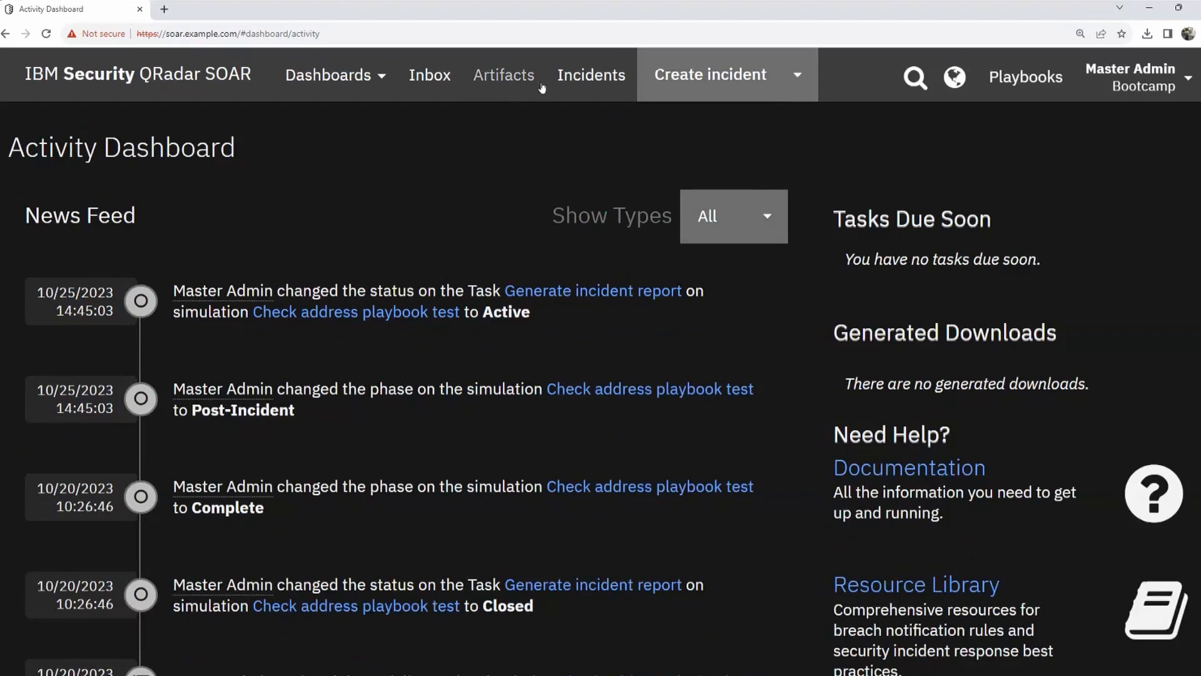
Open the incidents list and look through the first page of open incidents.
left_click(589, 81)
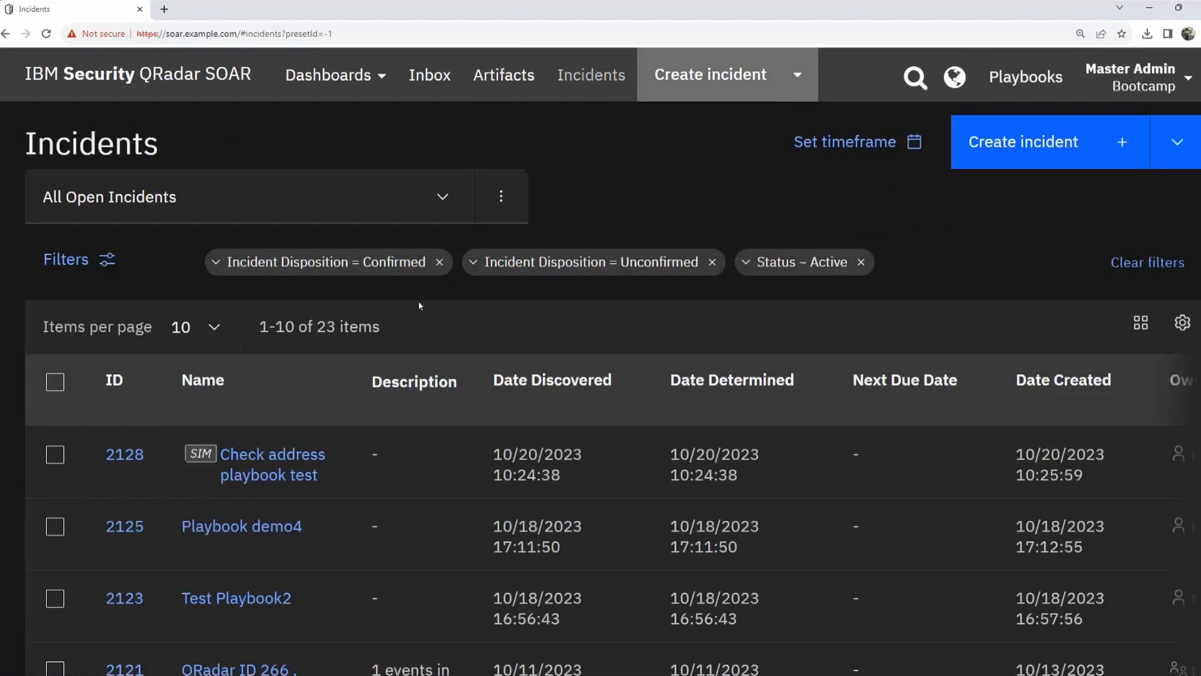
key("ctrl+minus")
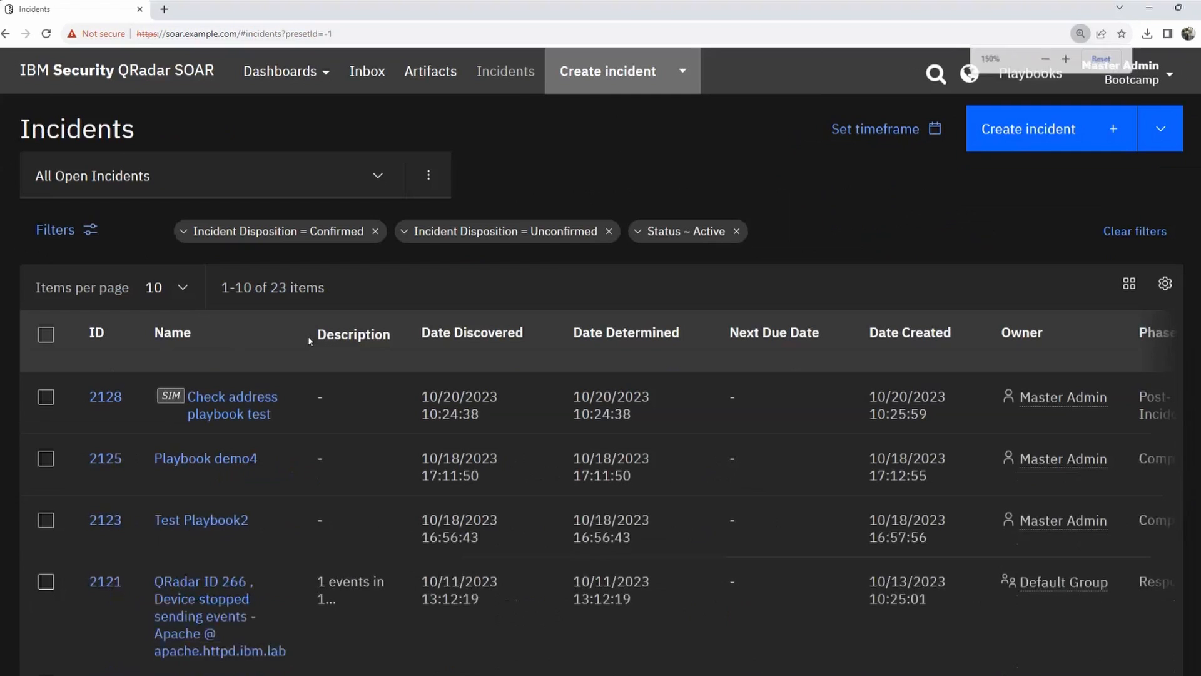
scroll(542, 373, "down", 6)
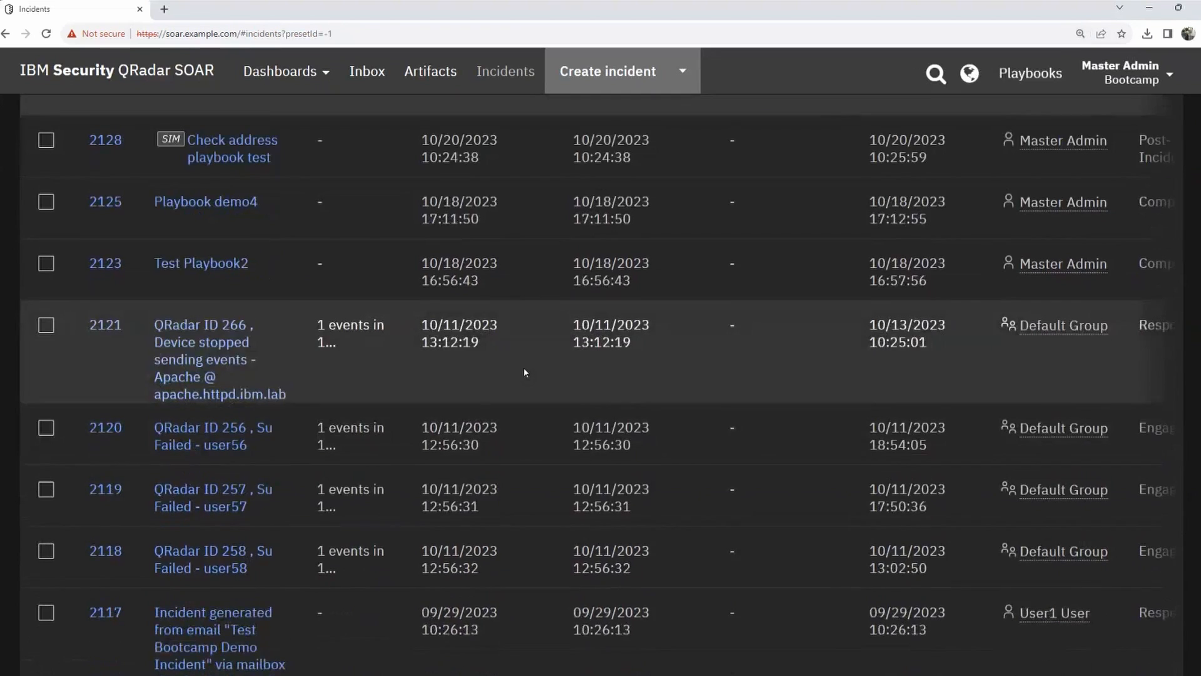
scroll(526, 373, "down", 5)
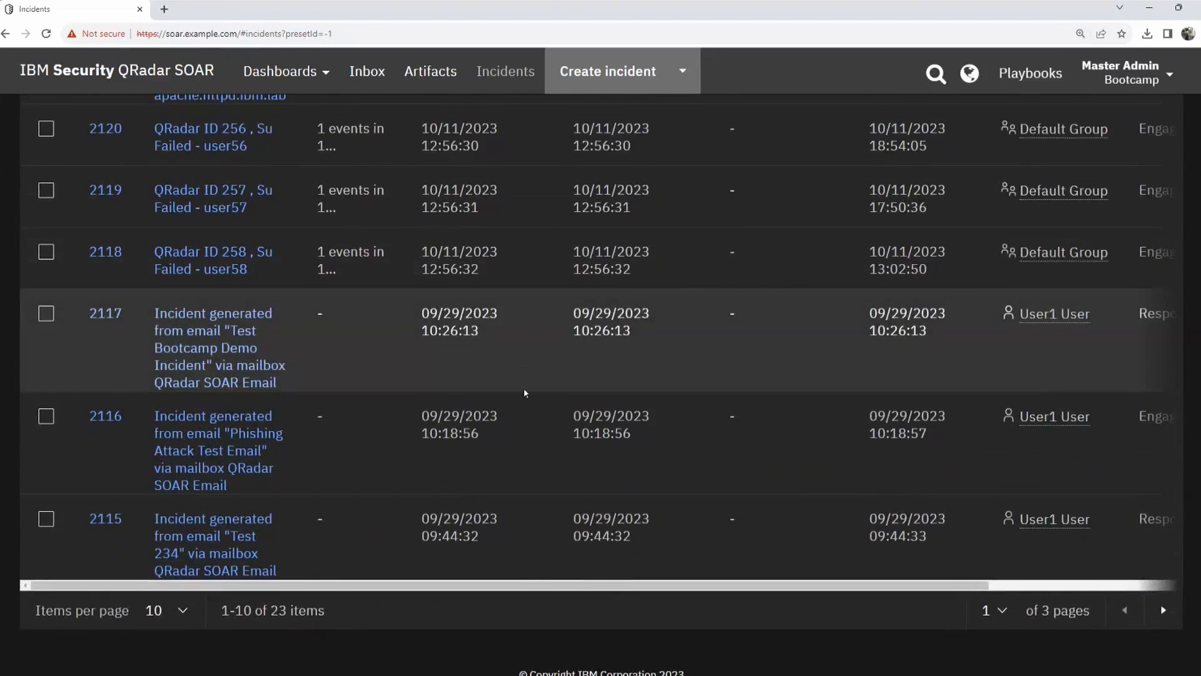
left_click_drag(224, 609, 280, 586)
scroll(391, 545, "up", 4)
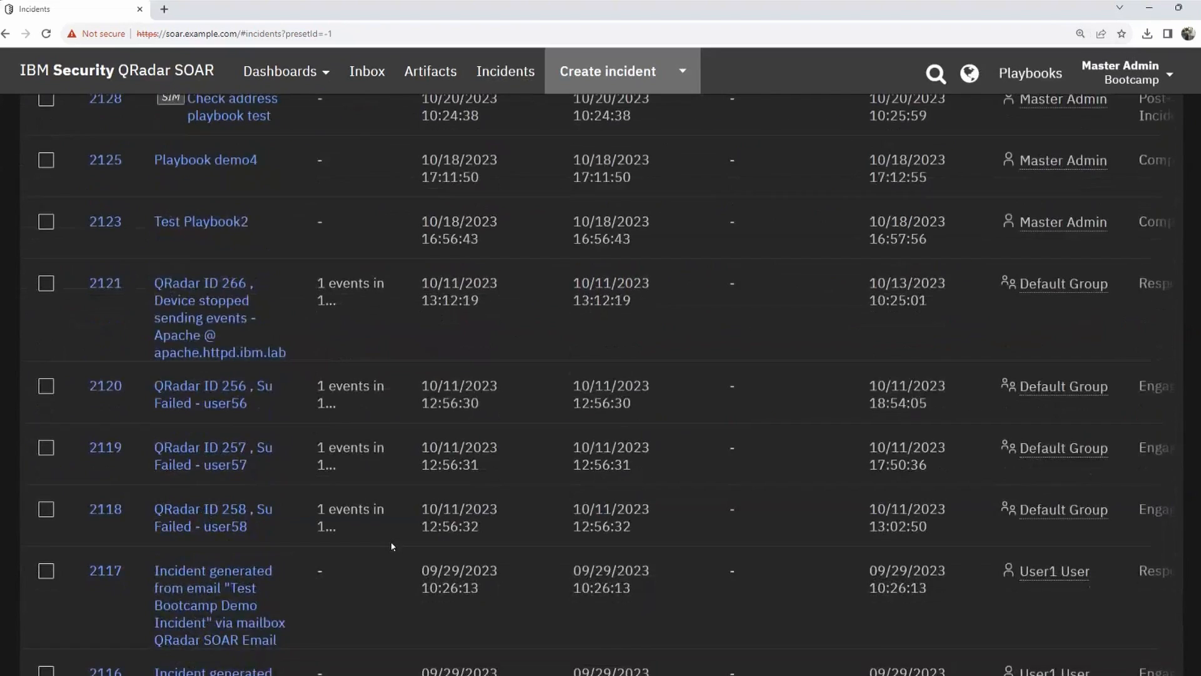
scroll(393, 546, "up", 5)
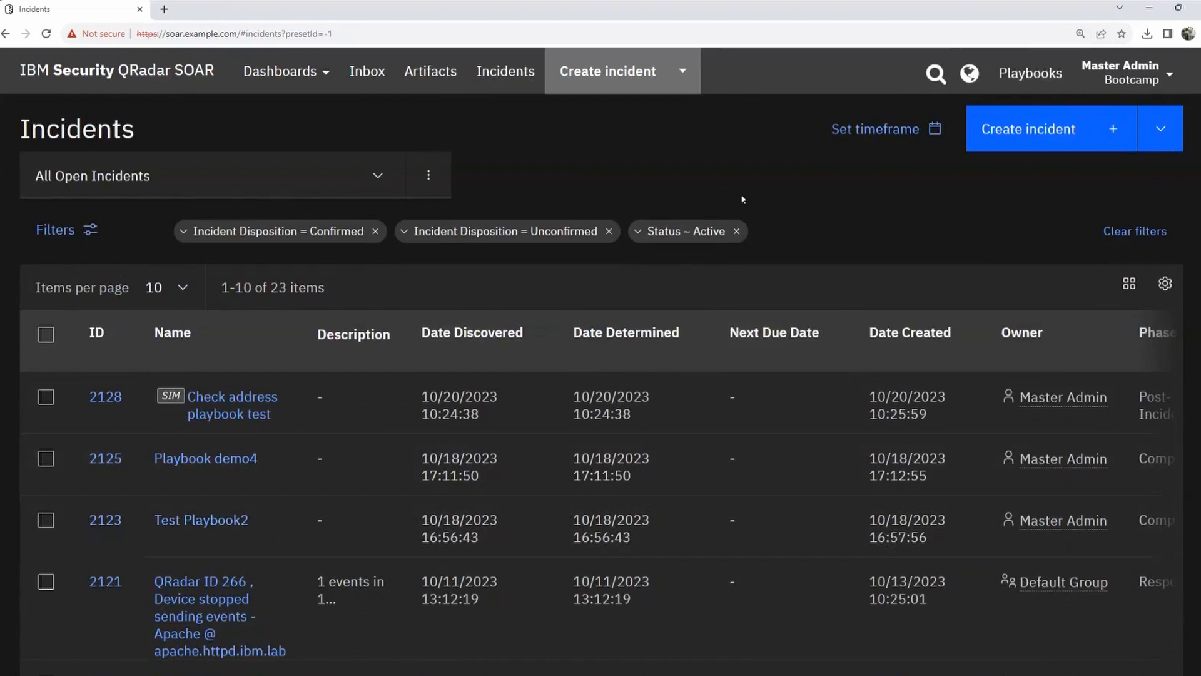
Select all incidents on the current page of the list.
left_click(45, 335)
scroll(659, 438, "down", 4)
scroll(661, 446, "down", 4)
scroll(661, 441, "up", 8)
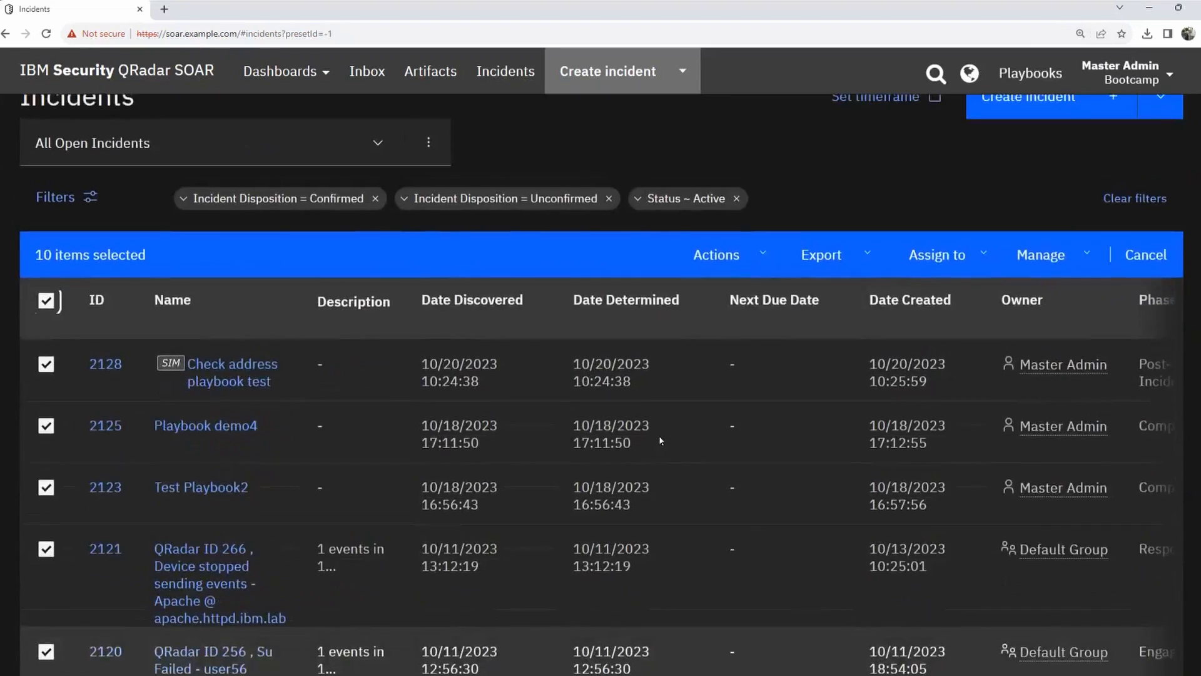
scroll(661, 440, "up", 1)
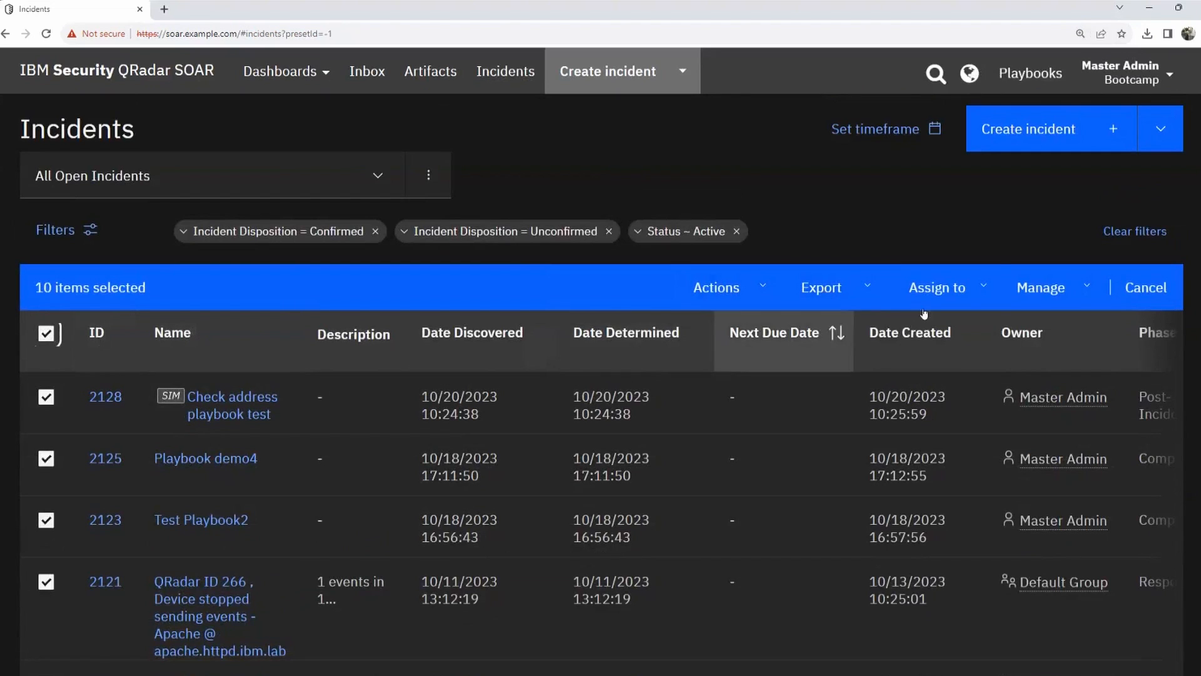
Review the column options for exporting all cases to Excel and cancel the export.
left_click(871, 290)
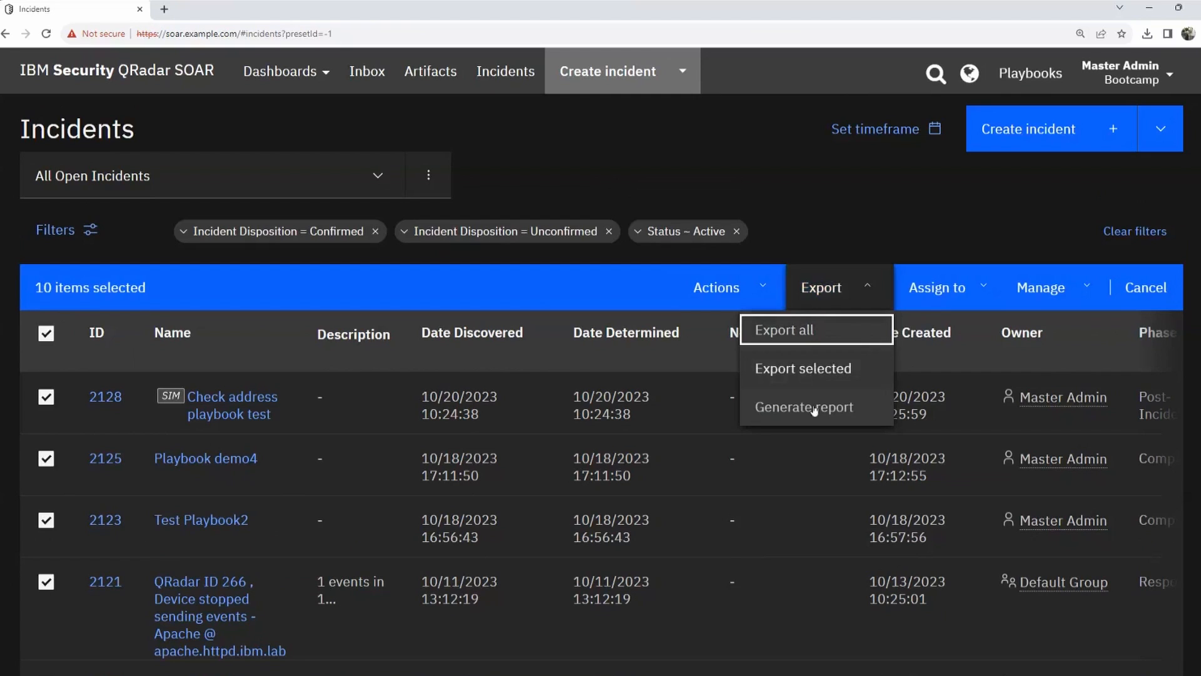
left_click(802, 333)
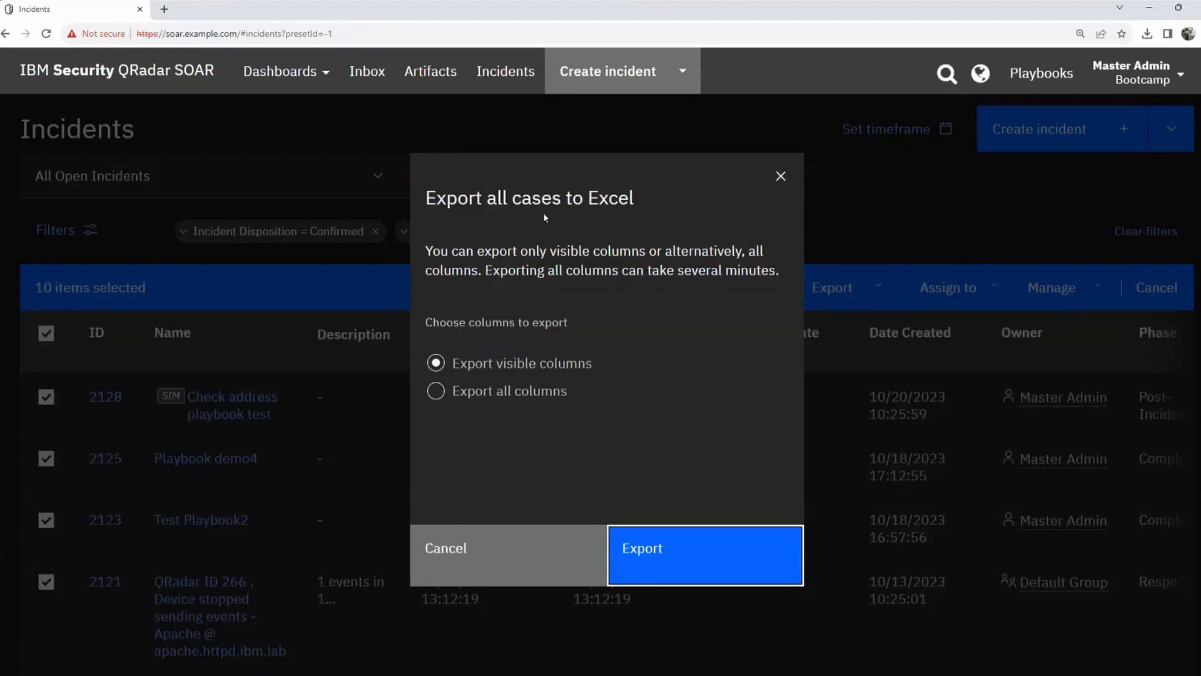
left_click_drag(427, 251, 640, 251)
left_click_drag(717, 251, 688, 251)
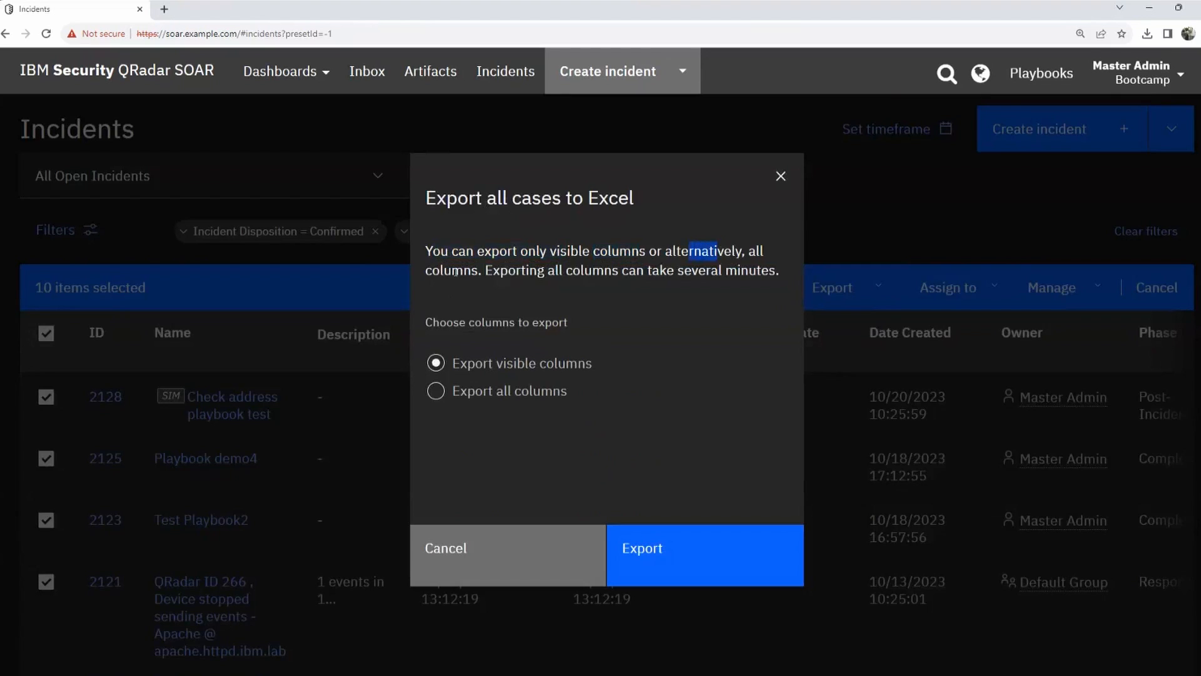
left_click_drag(452, 272, 777, 273)
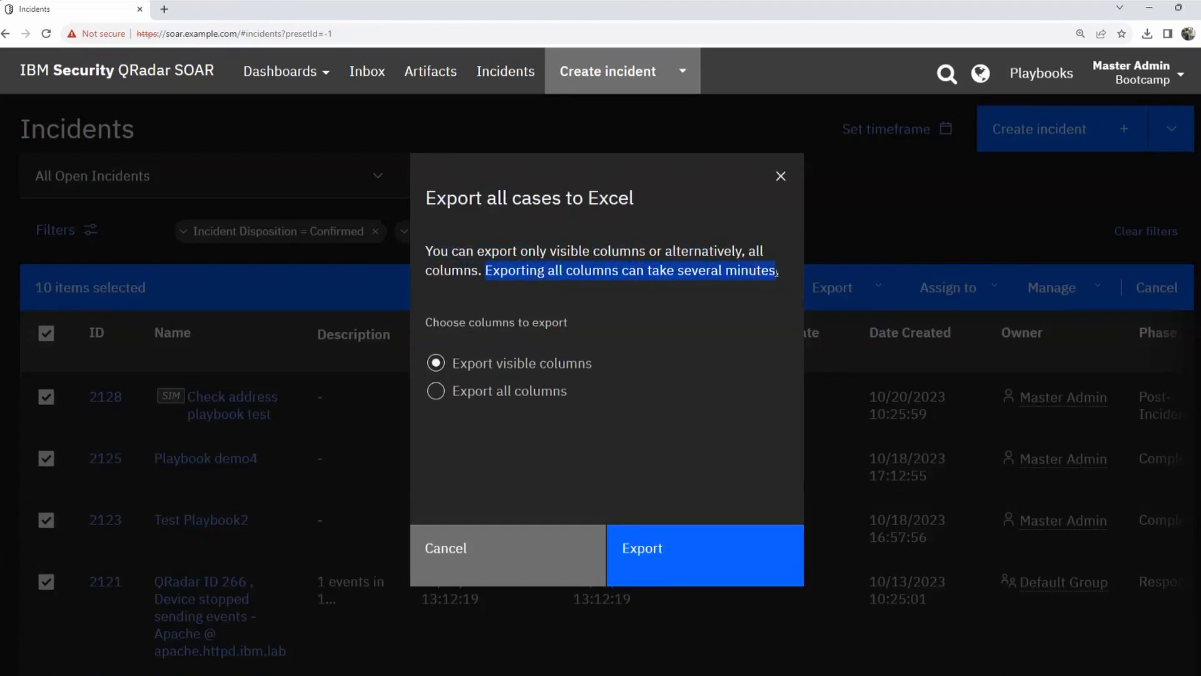
left_click(705, 318)
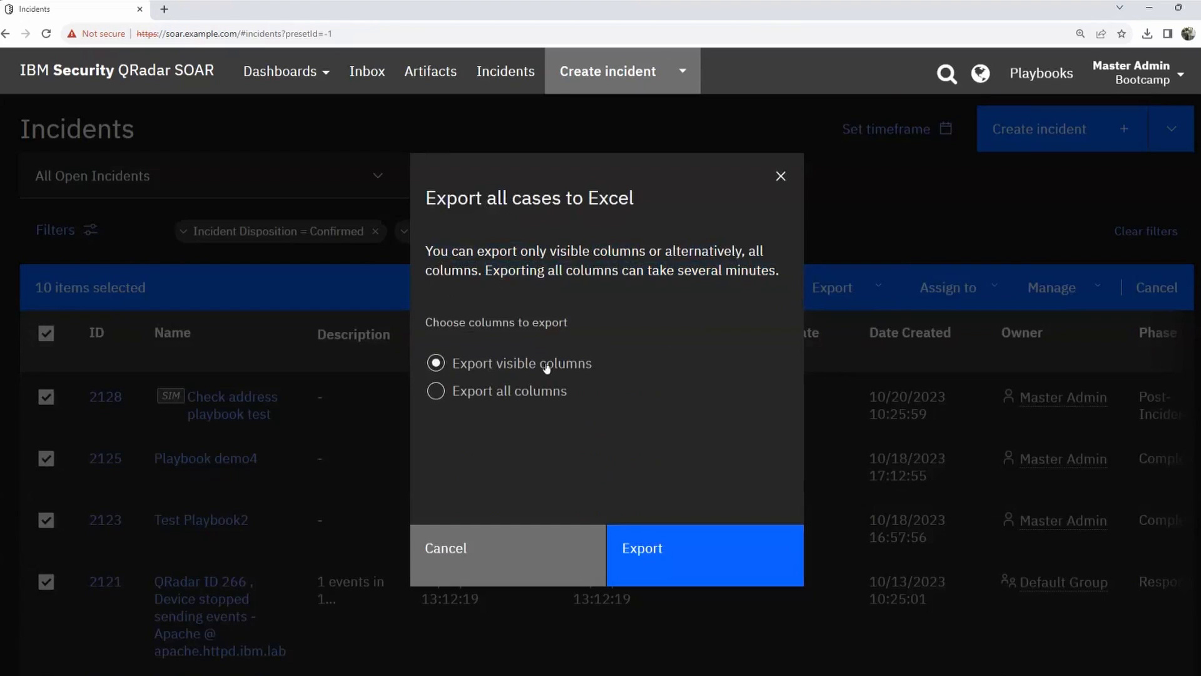
left_click(496, 530)
Examine which columns the incidents list shows, then clear and restore the selection of all incidents on the page.
scroll(561, 564, "down", 3)
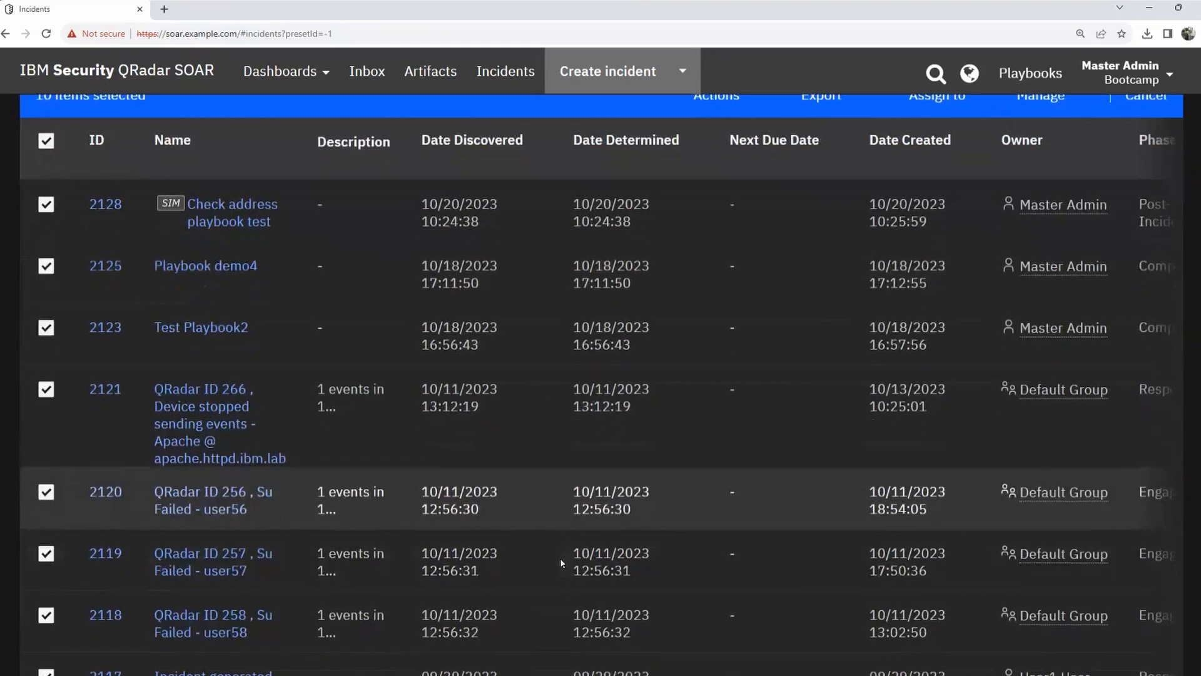
key("ctrl+minus")
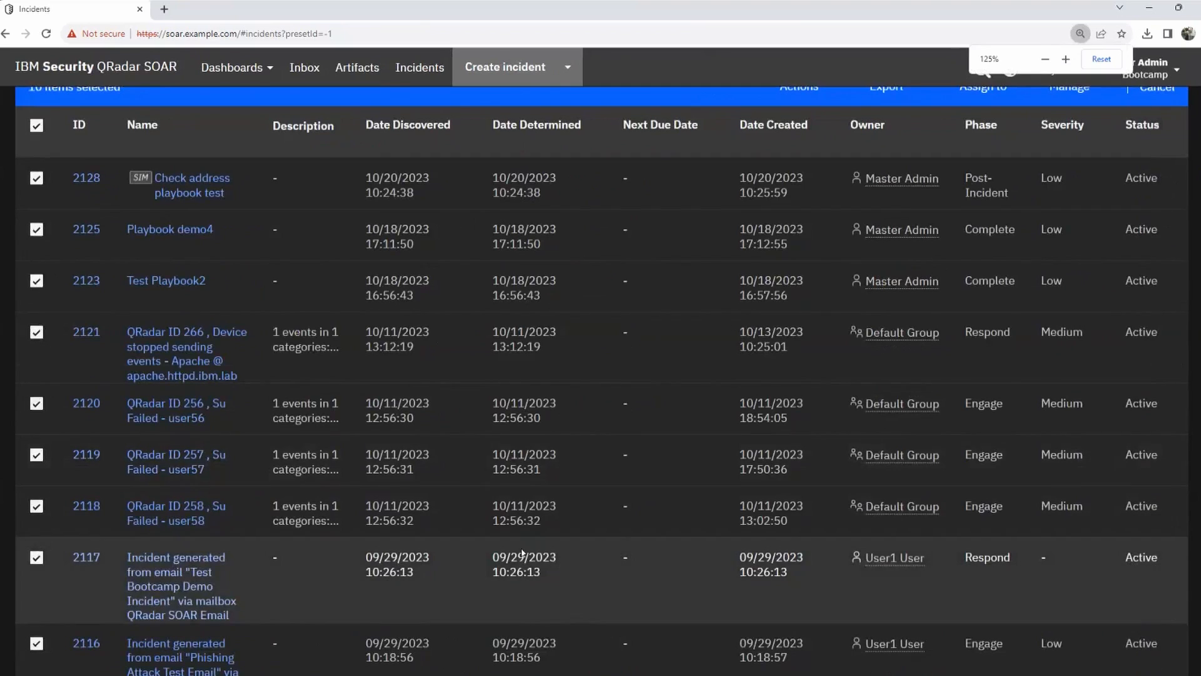
scroll(626, 375, "up", 2)
scroll(715, 254, "up", 1)
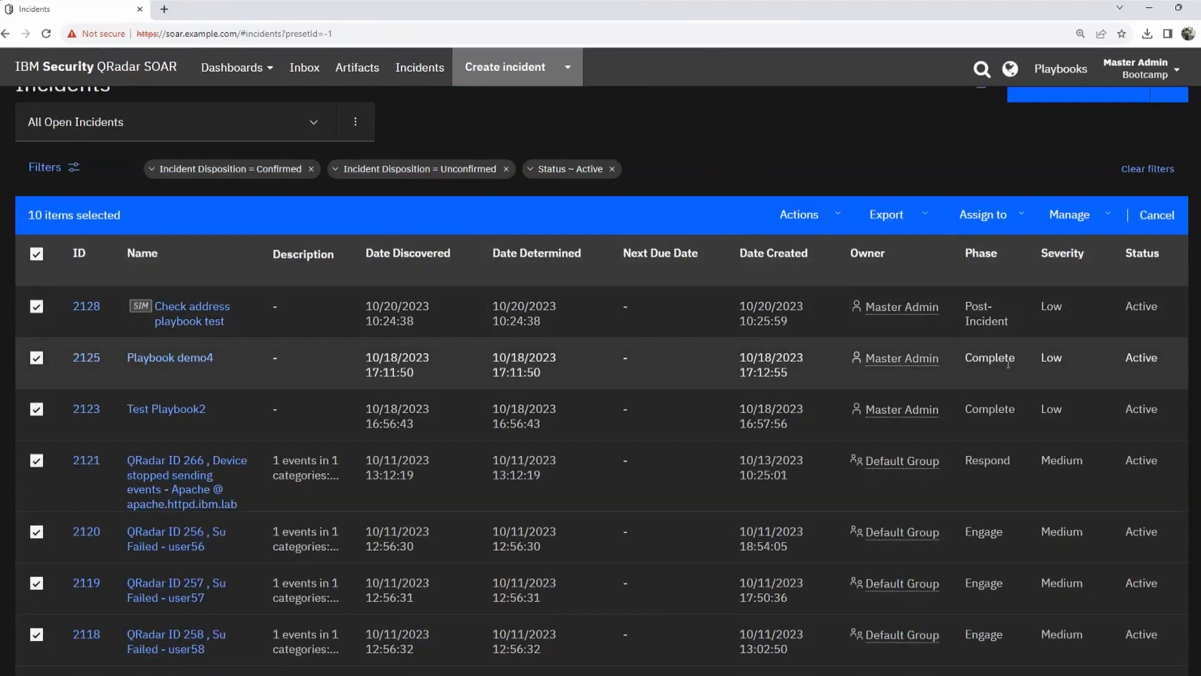
scroll(997, 362, "down", 1)
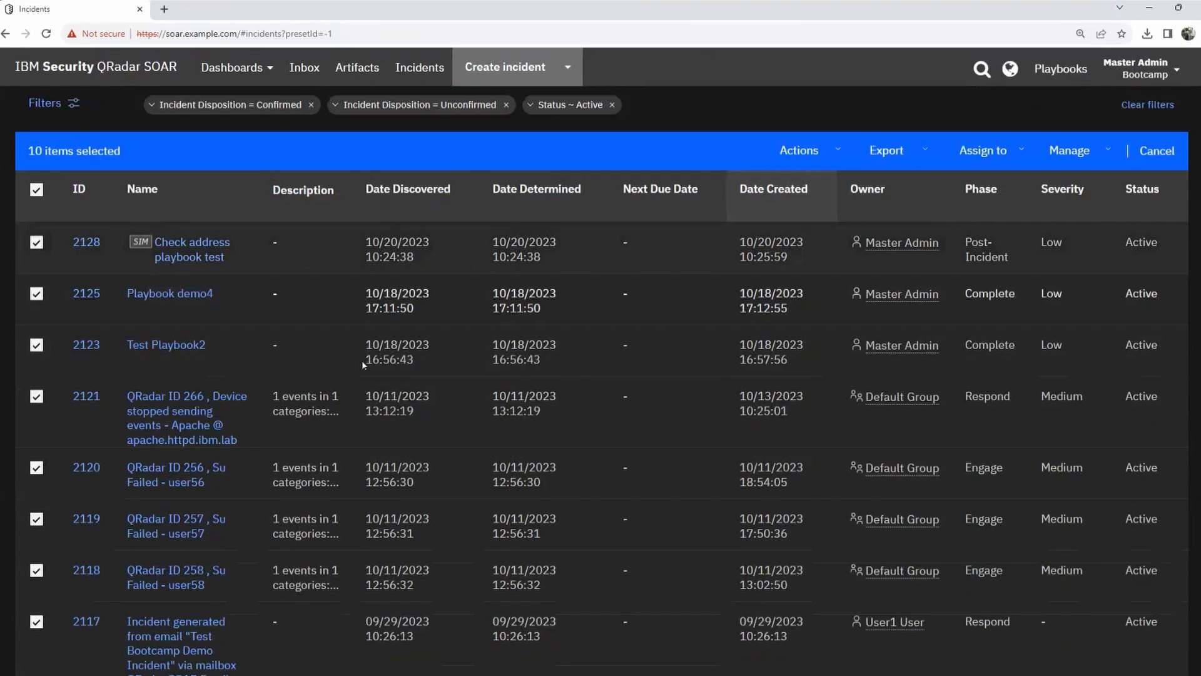
scroll(610, 392, "up", 2)
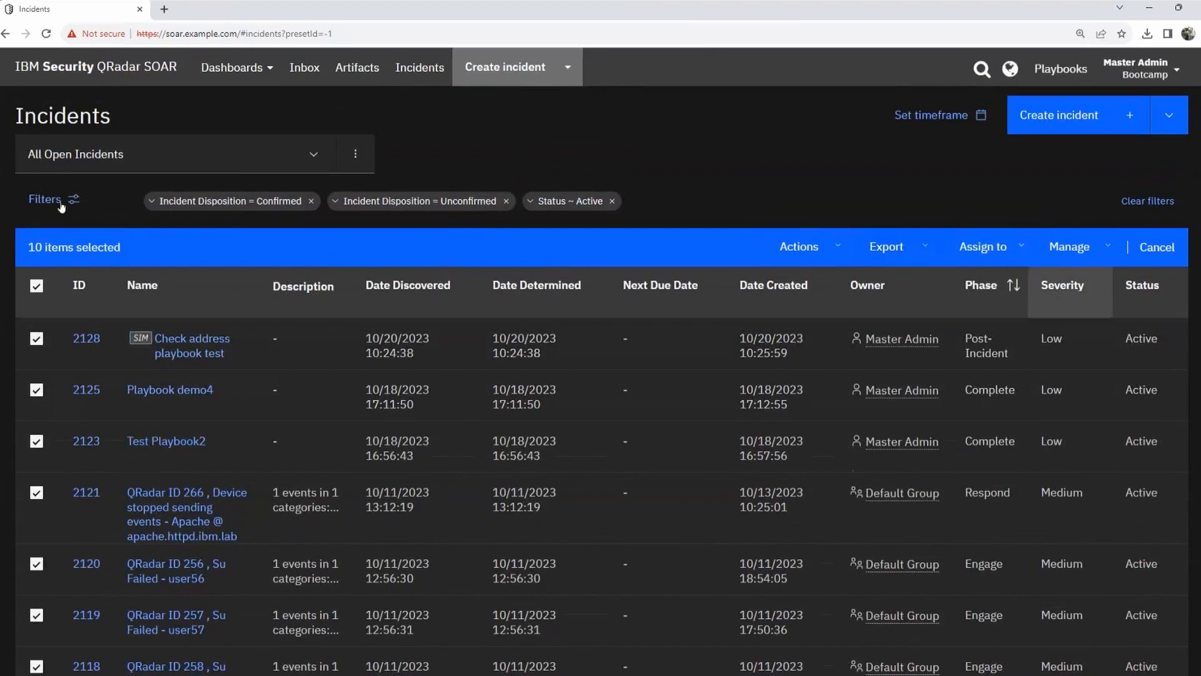
left_click(36, 286)
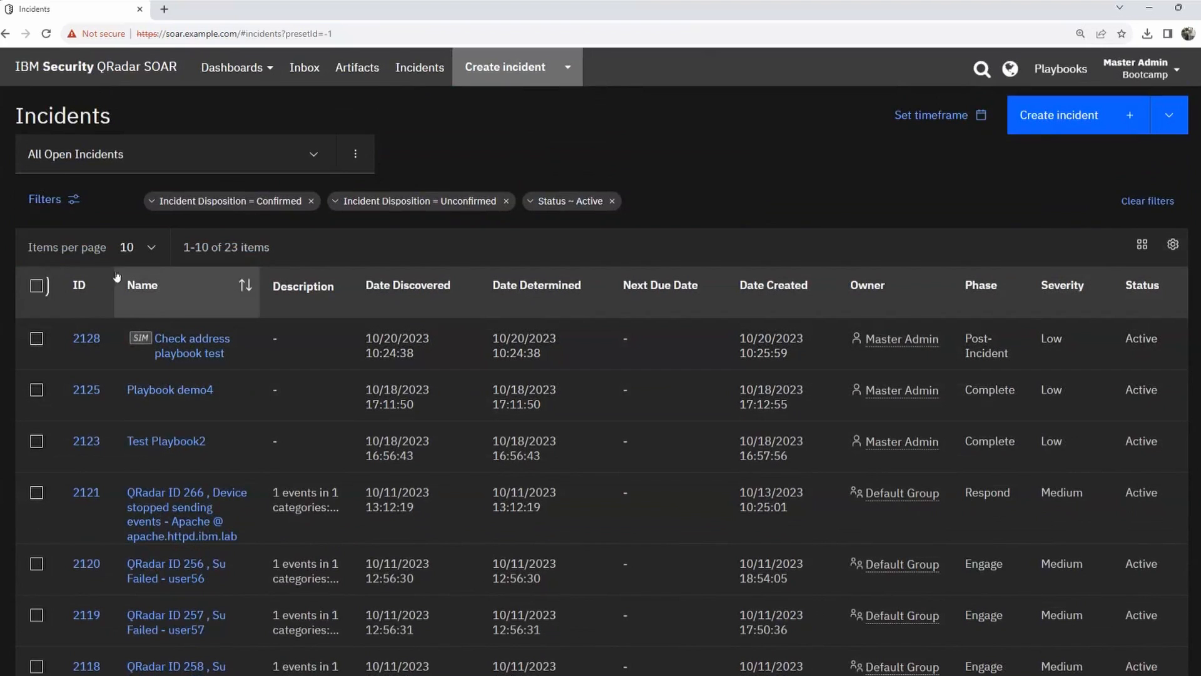
left_click(36, 286)
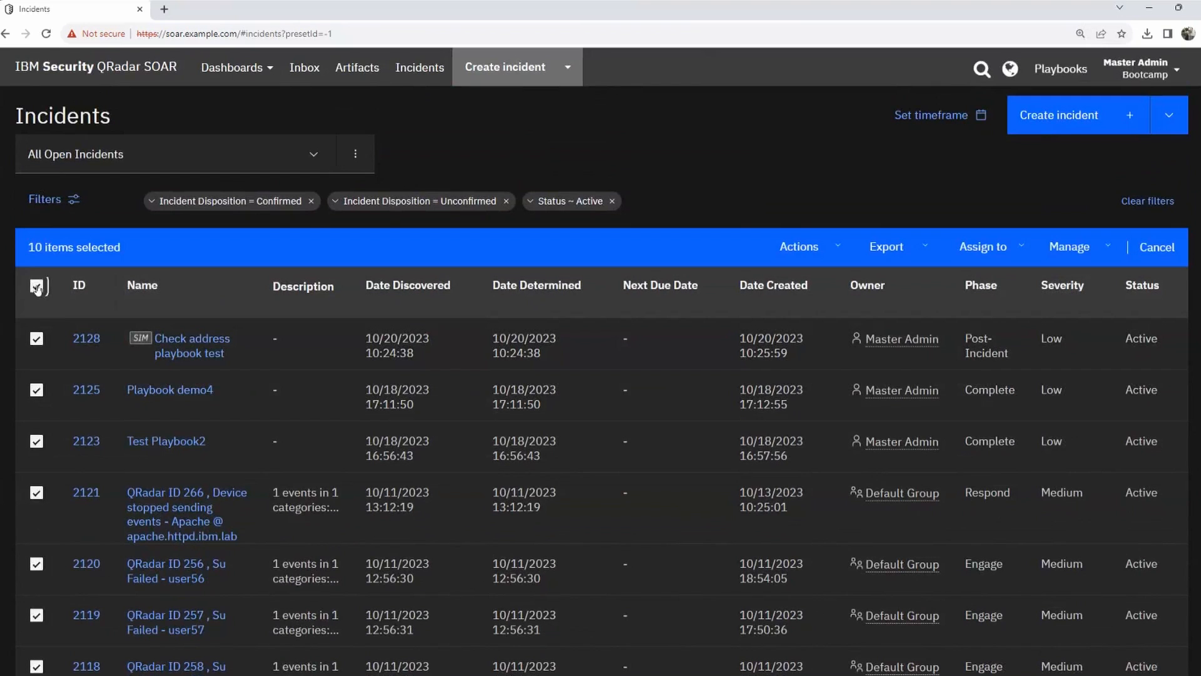
Export all cases to Excel with the visible columns only.
left_click(896, 257)
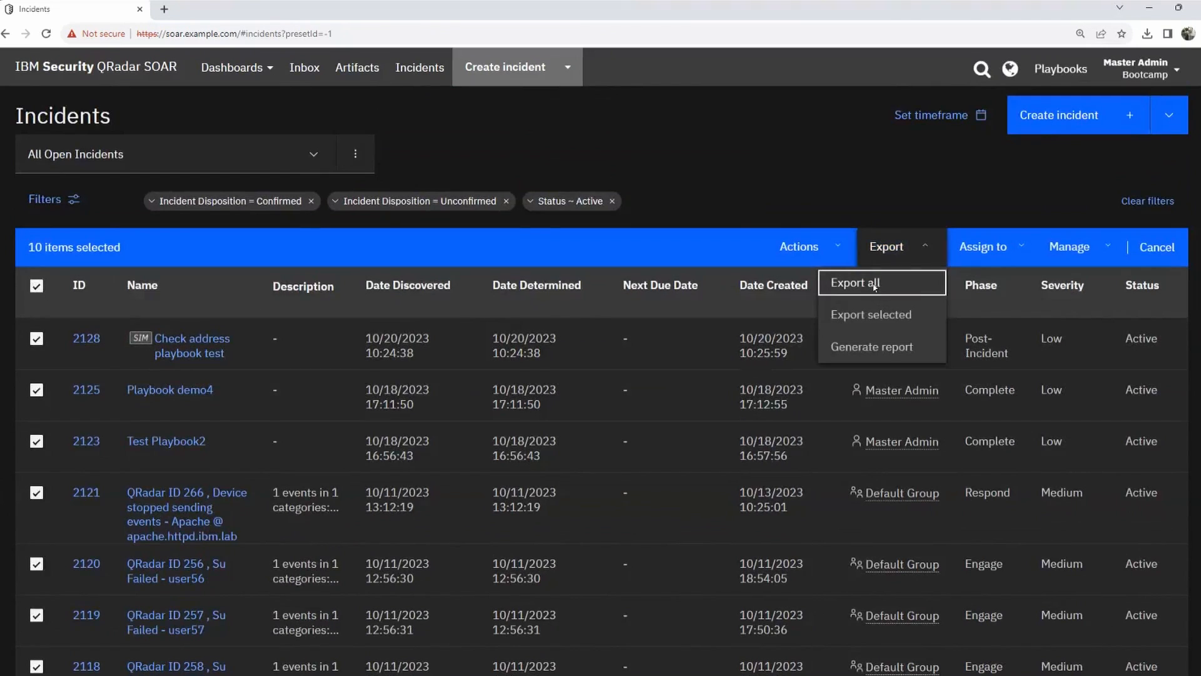
left_click(874, 286)
left_click(480, 404)
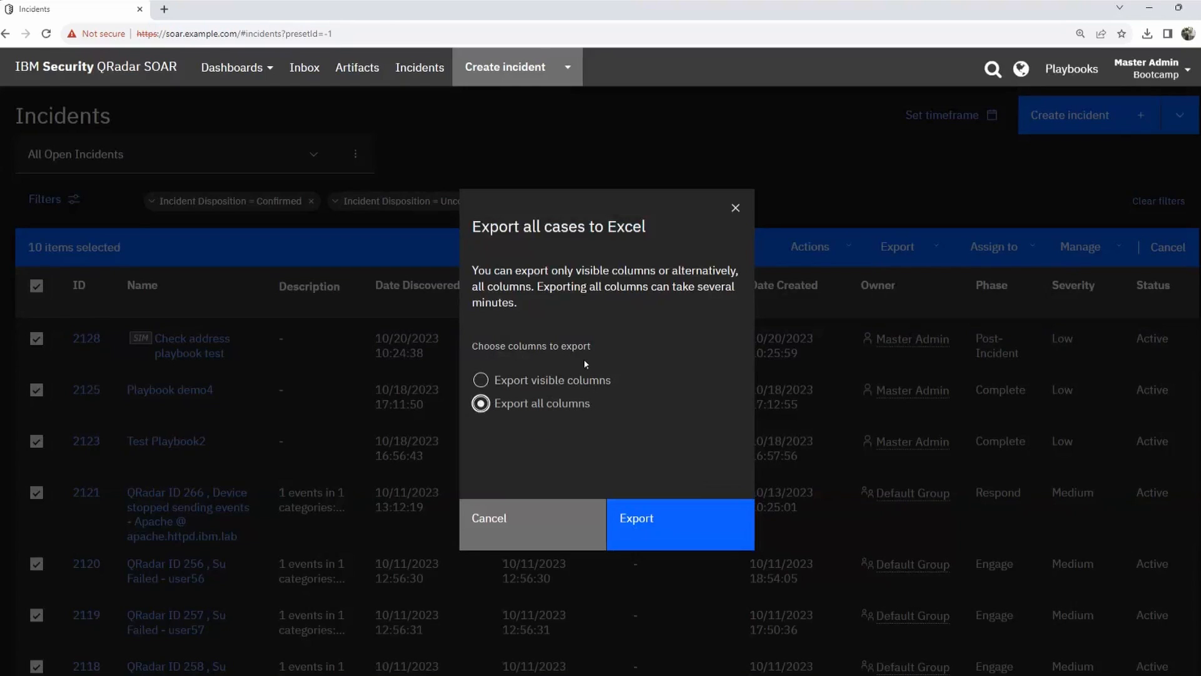
left_click(480, 379)
left_click(649, 523)
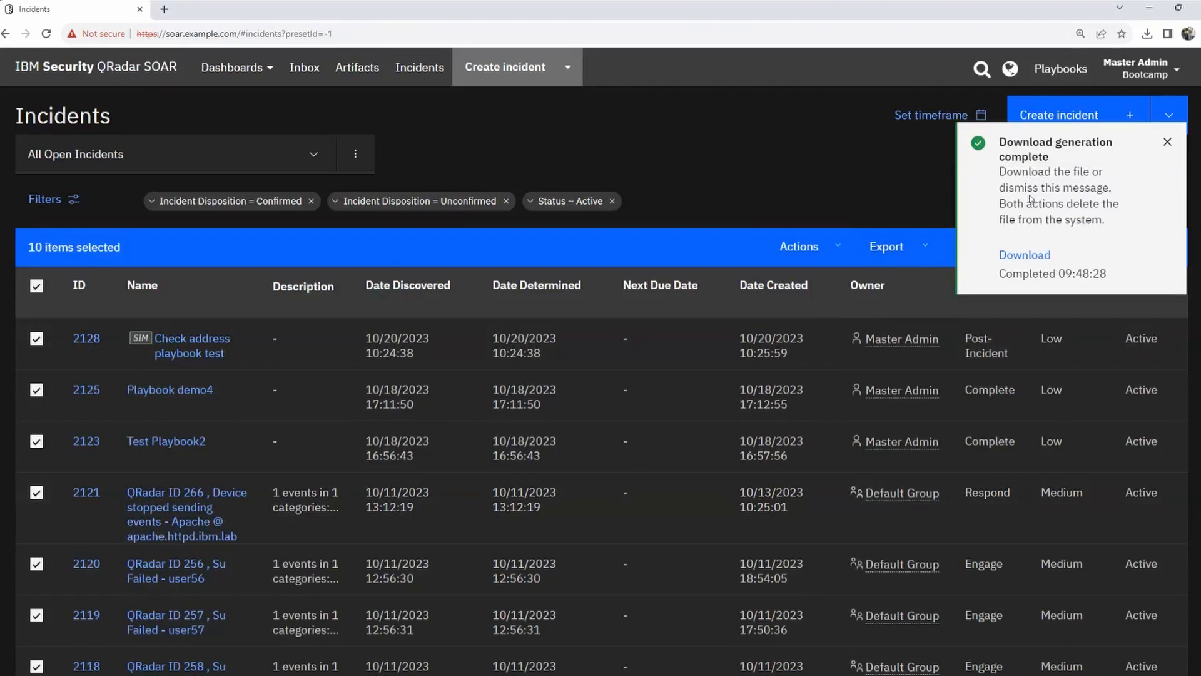
Download the generated report to the SOAR BootCamp folder under its suggested name and open it maximized in Excel.
key("ctrl+plus")
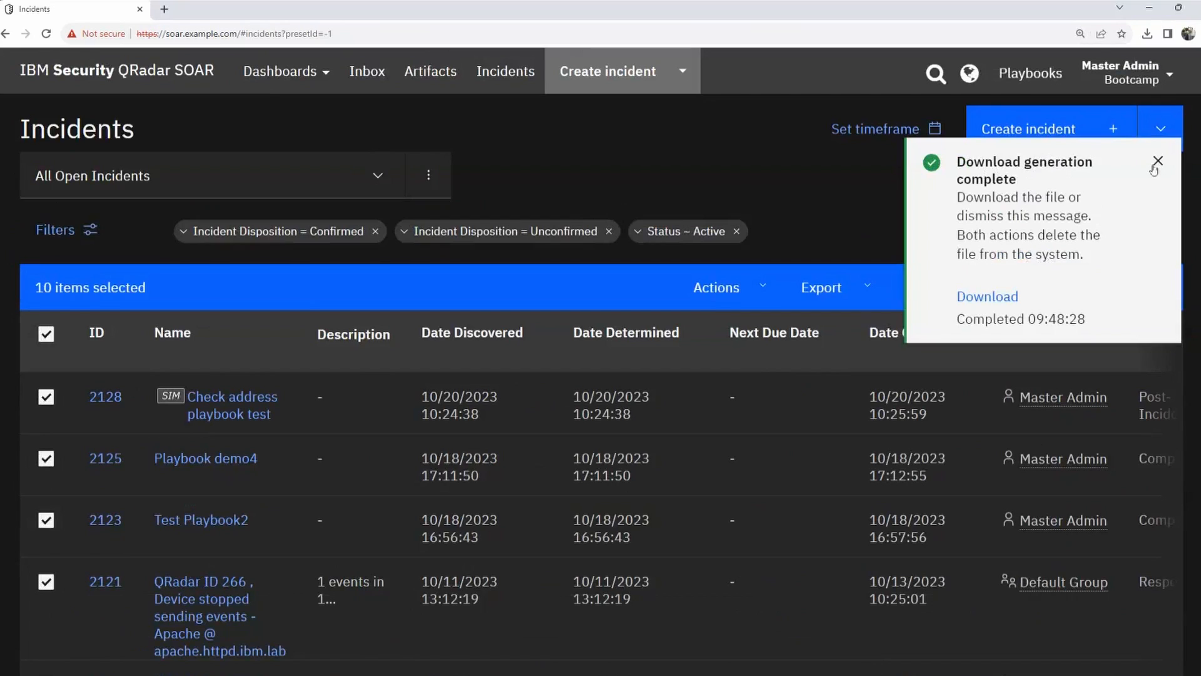
left_click(988, 297)
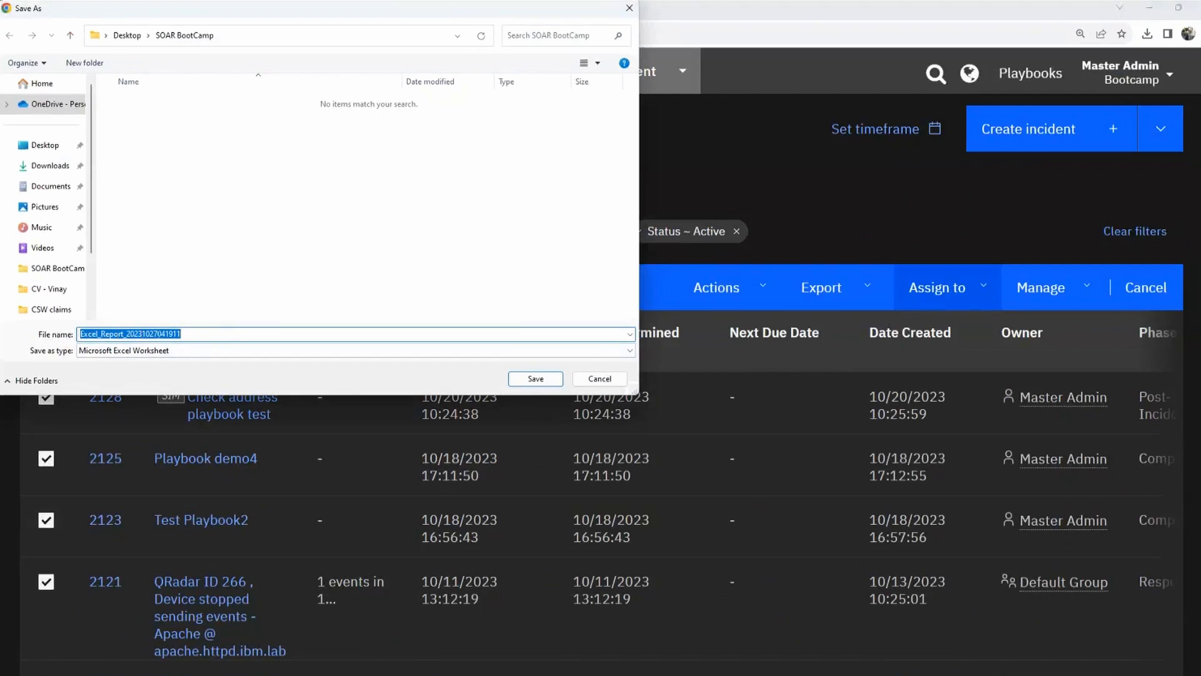
left_click(536, 379)
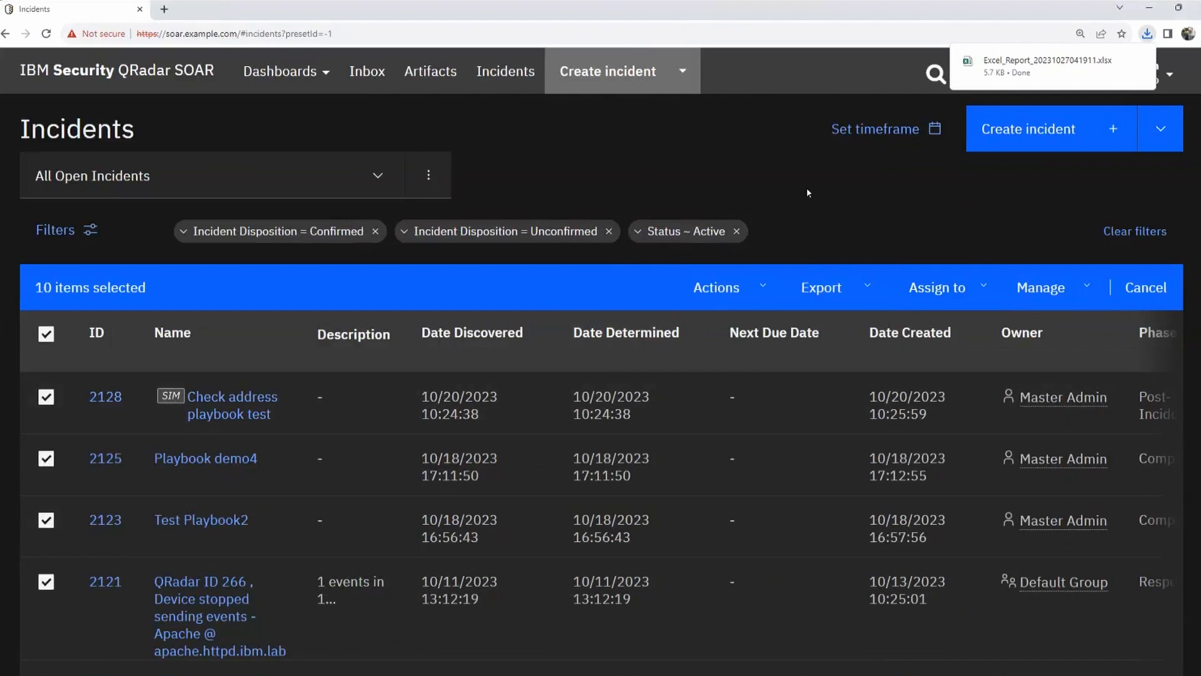
left_click(1015, 61)
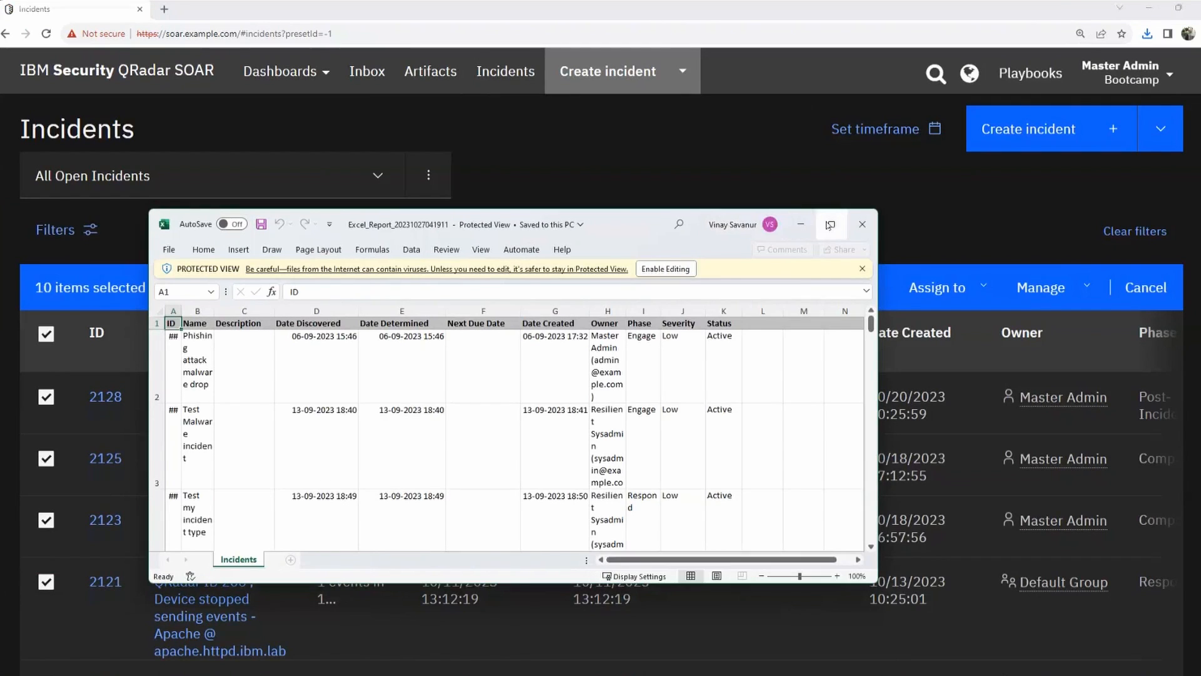
left_click(829, 225)
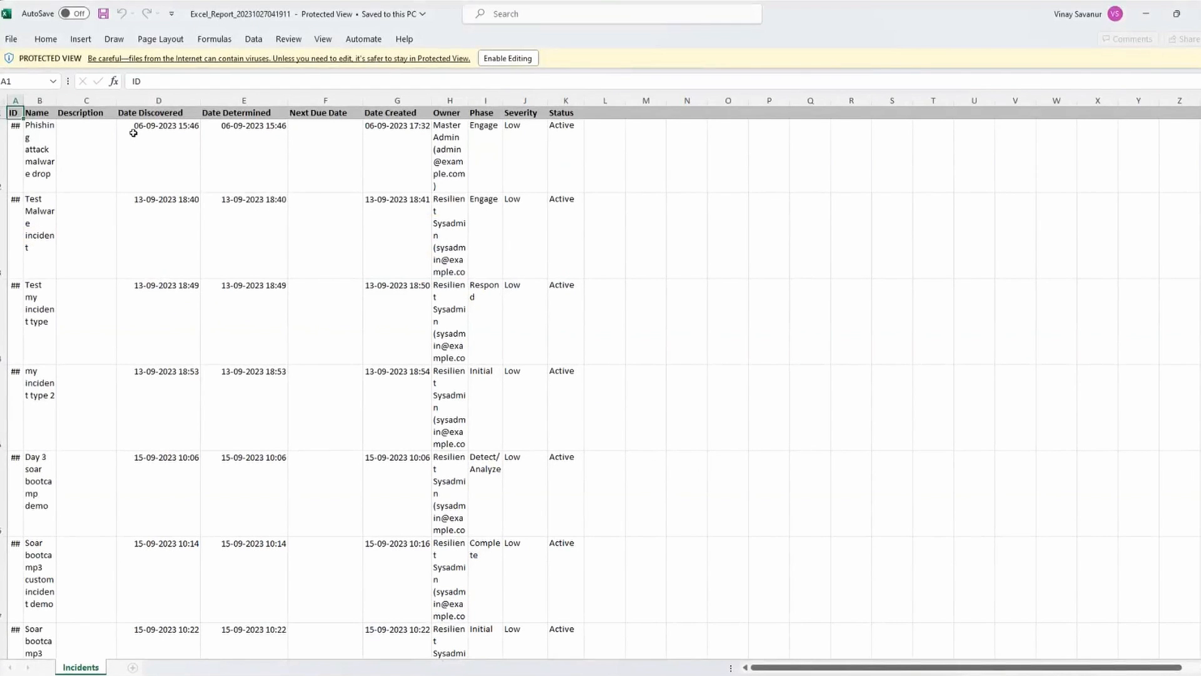
Widen the Name, Description, Phase and Owner columns for readability, and slightly narrow the Date Discovered and Date Determined columns.
left_click_drag(116, 102, 165, 102)
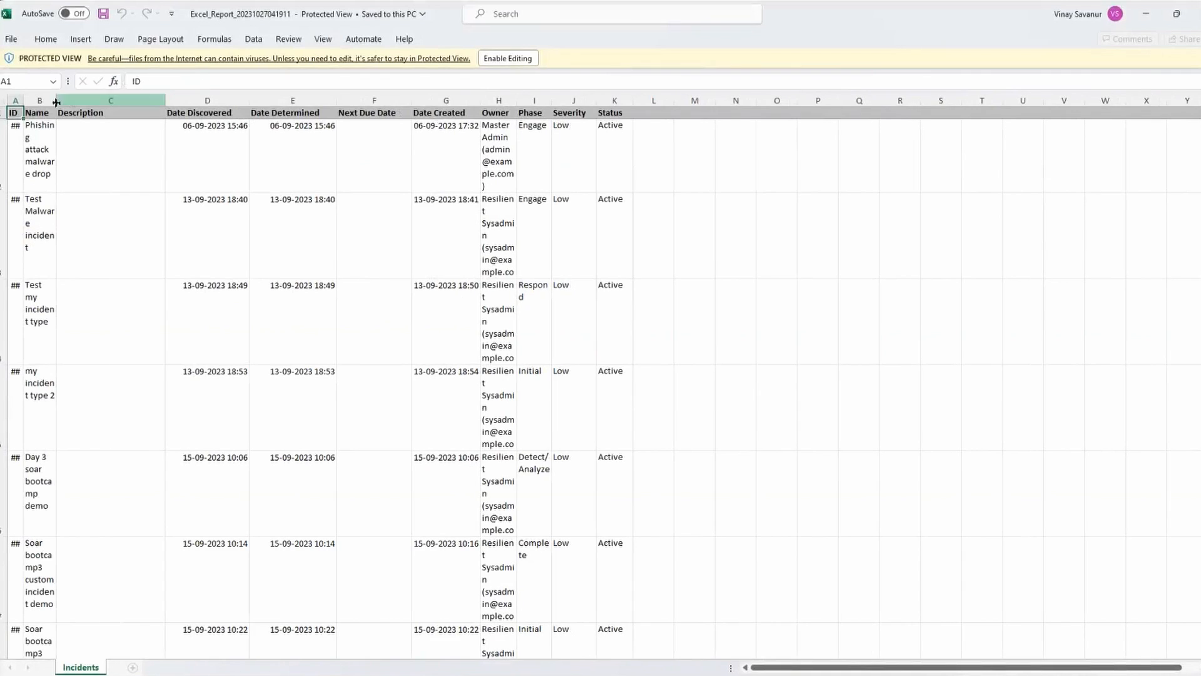
left_click_drag(56, 102, 178, 105)
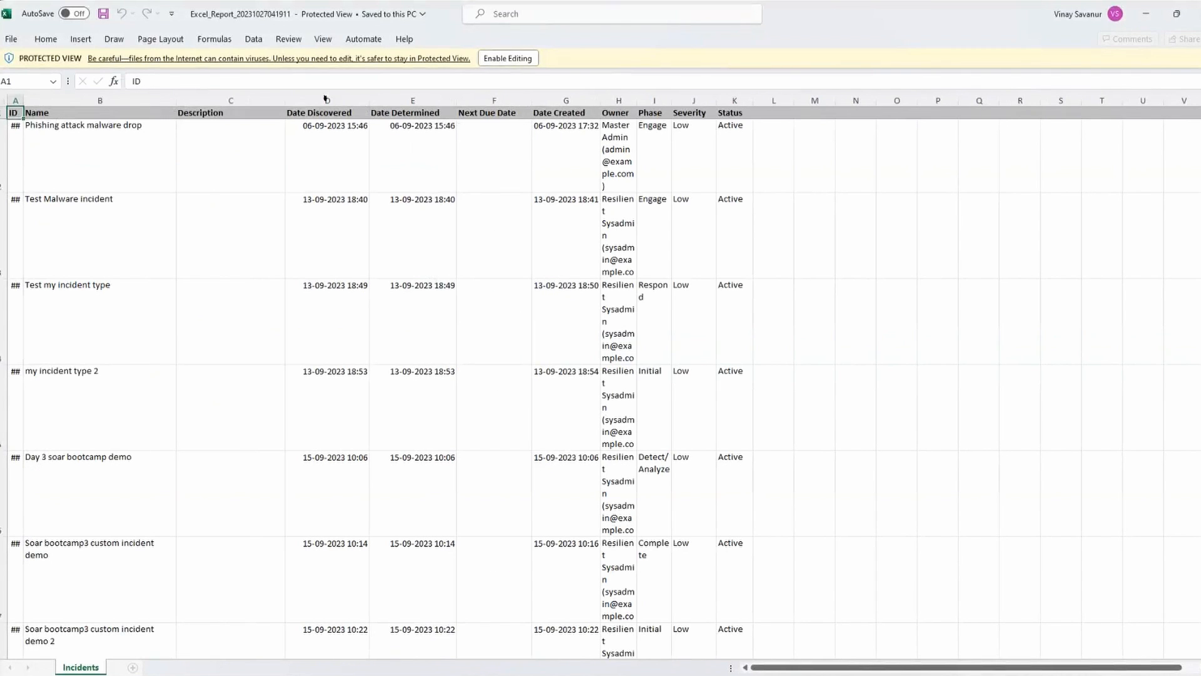
left_click_drag(284, 102, 251, 102)
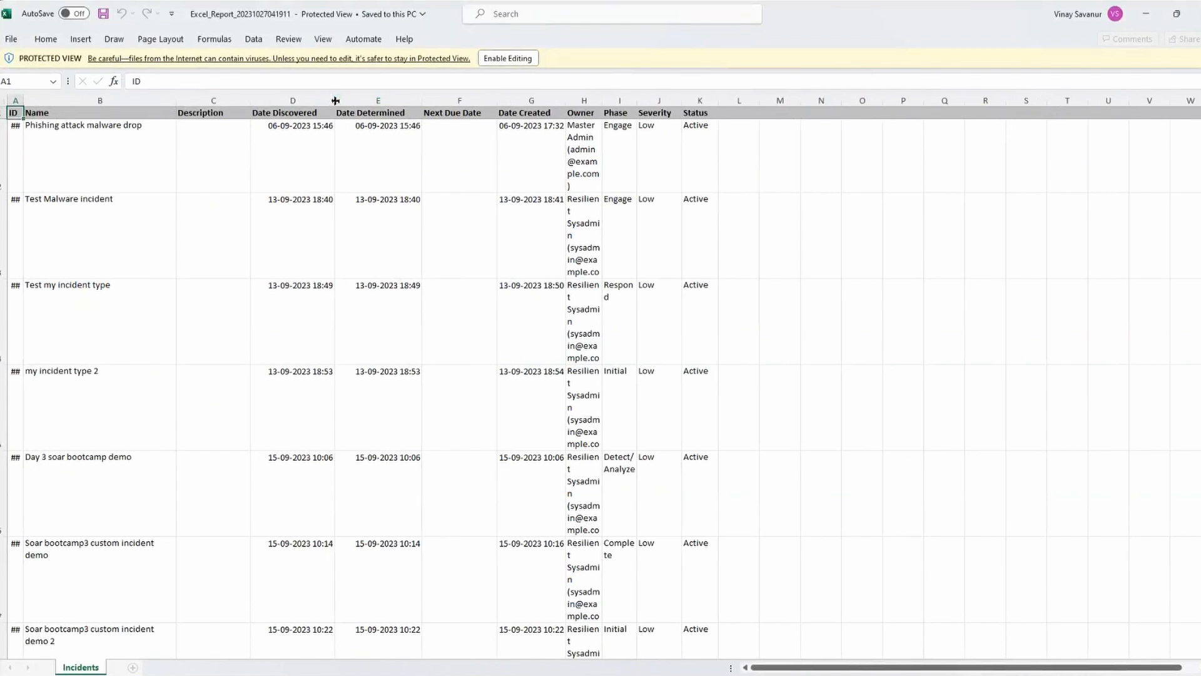
left_click_drag(336, 102, 321, 102)
left_click_drag(409, 102, 396, 102)
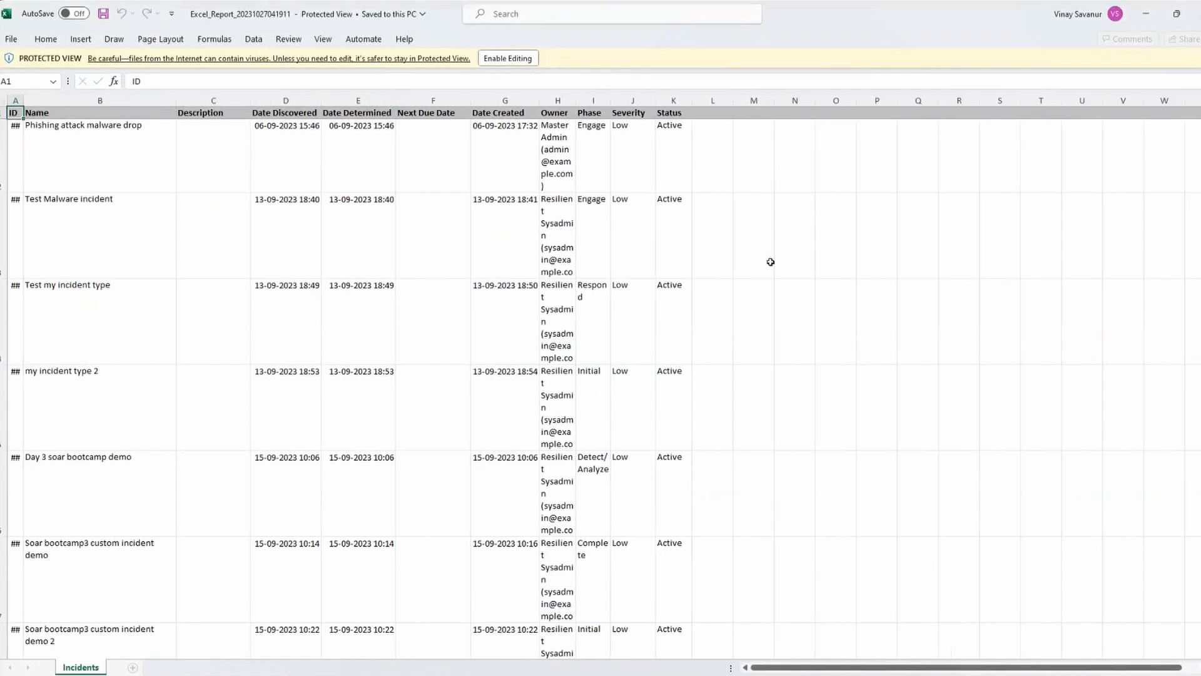
left_click_drag(610, 102, 682, 102)
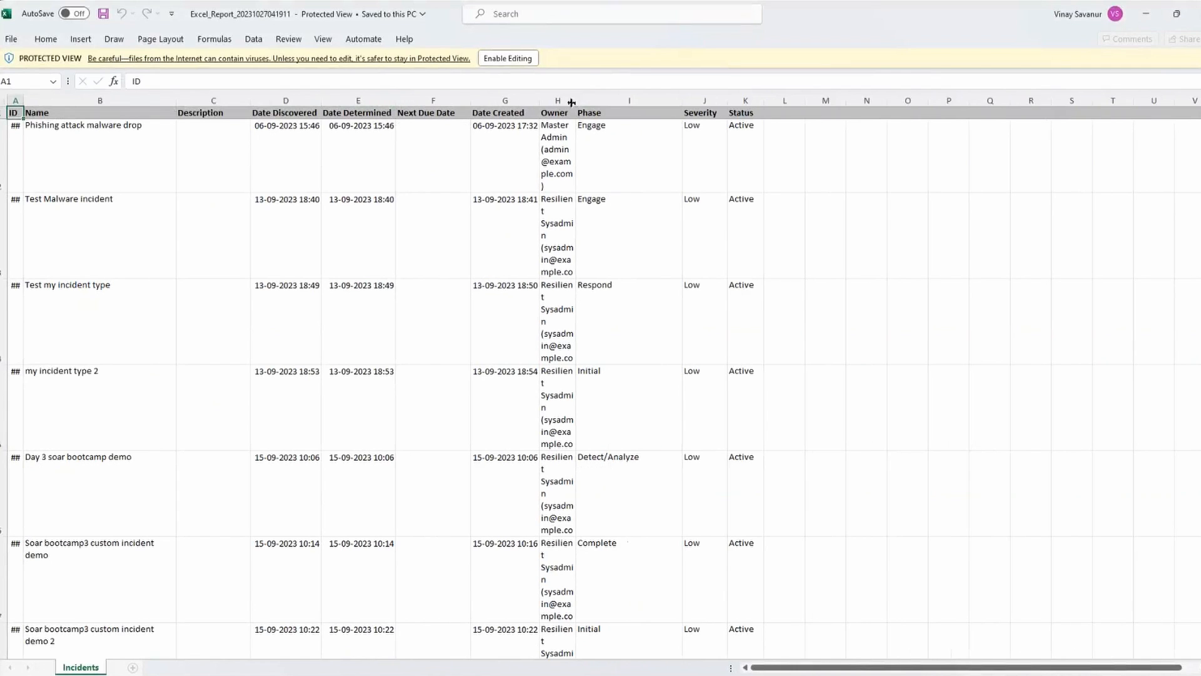
left_click_drag(574, 102, 668, 102)
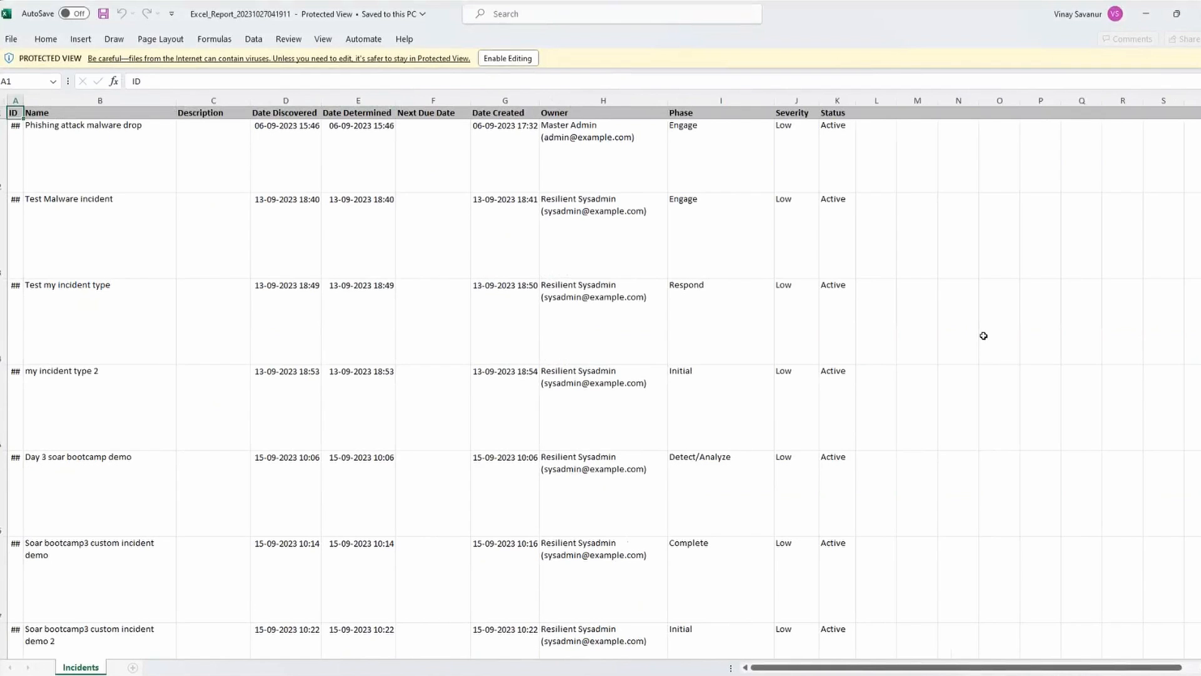
Look through the exported incident rows and switch back to the QRadar SOAR incidents page in the browser.
scroll(984, 336, "down", 3)
scroll(988, 335, "up", 3)
key("alt+Tab")
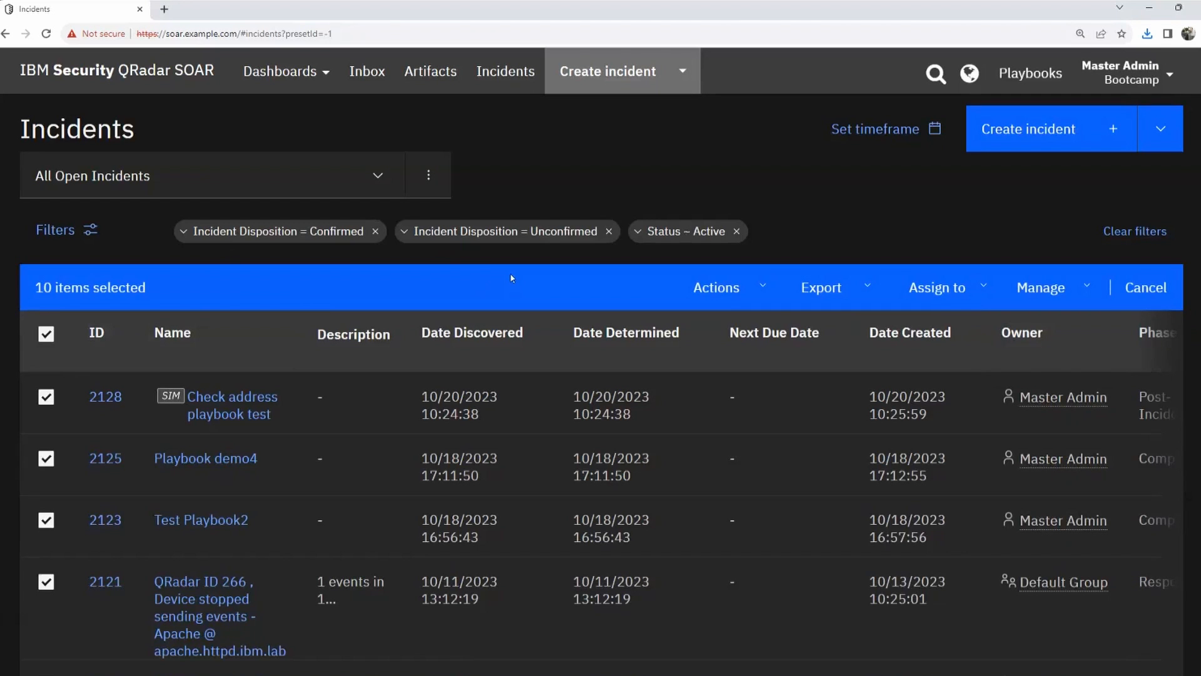
Clear the selection of all listed incidents and select only incidents 2121, 2120 and 2119.
left_click(46, 335)
scroll(73, 370, "down", 2)
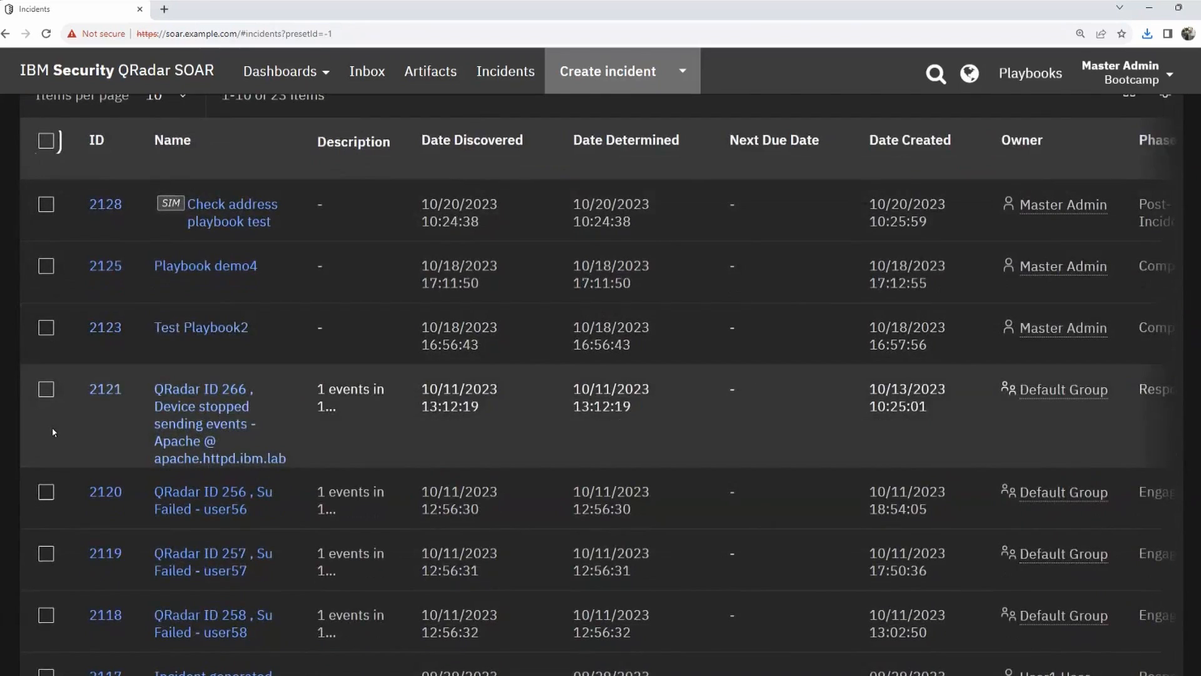
scroll(44, 225, "down", 3)
scroll(57, 219, "up", 1)
scroll(51, 223, "down", 2)
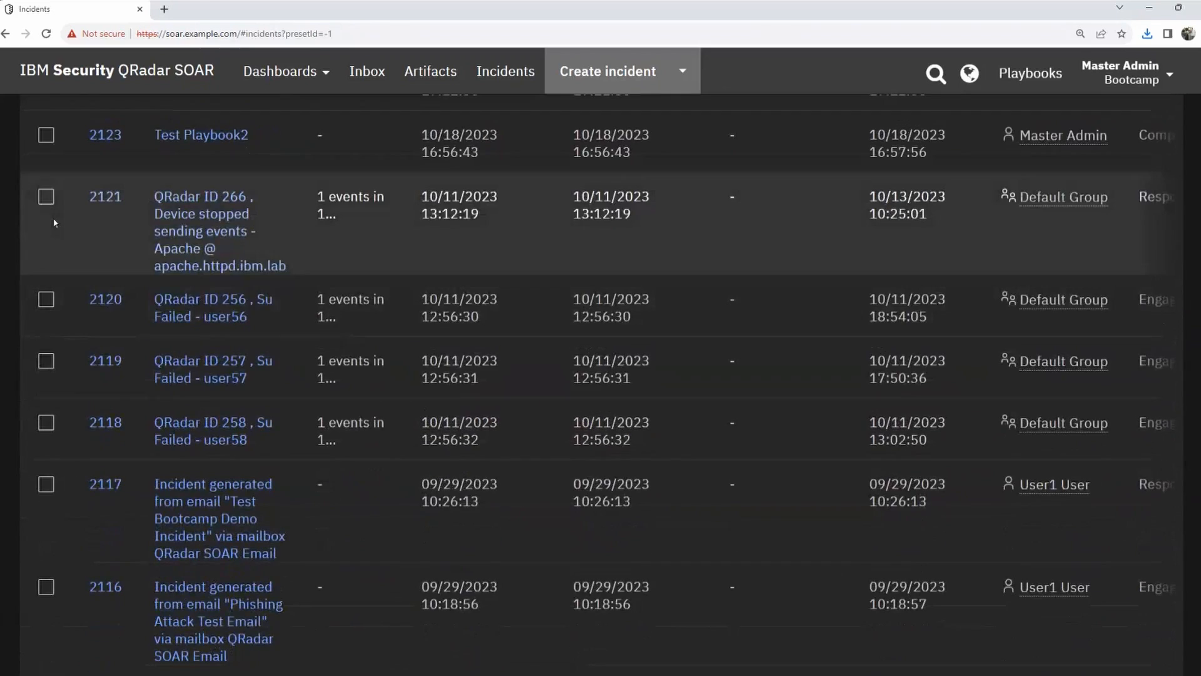
left_click(46, 198)
left_click(46, 299)
left_click(47, 361)
View the export options offered for the three selected incidents, then close them without exporting.
scroll(519, 406, "up", 1)
scroll(810, 269, "up", 5)
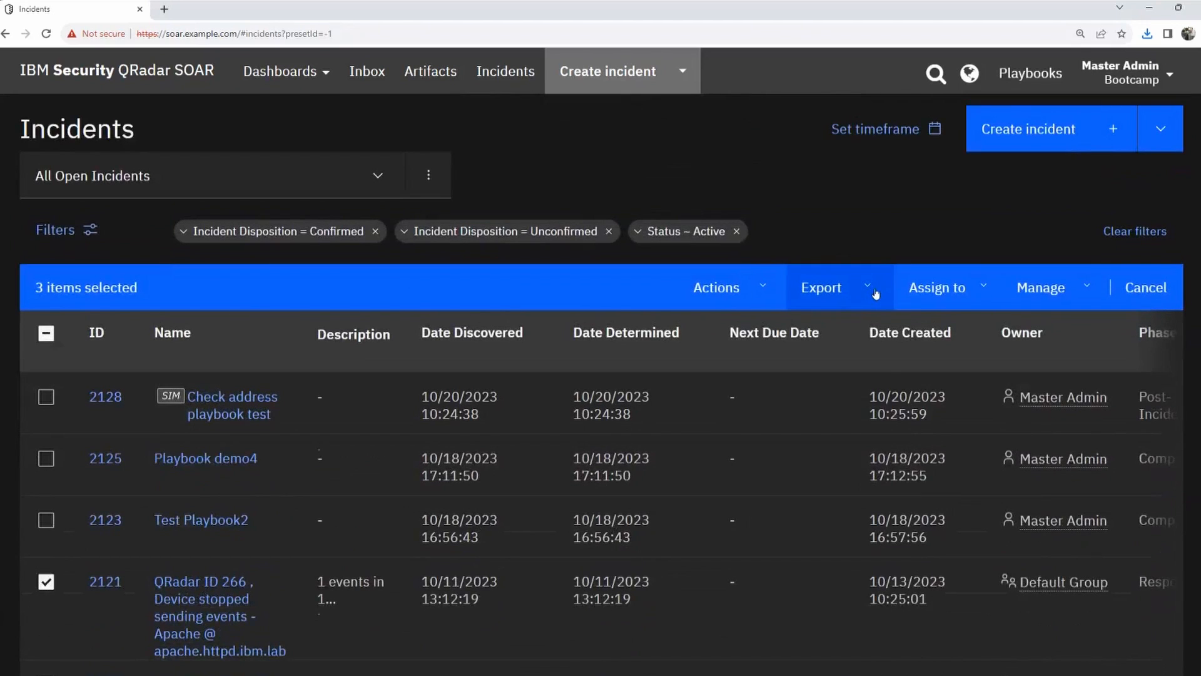
left_click(876, 294)
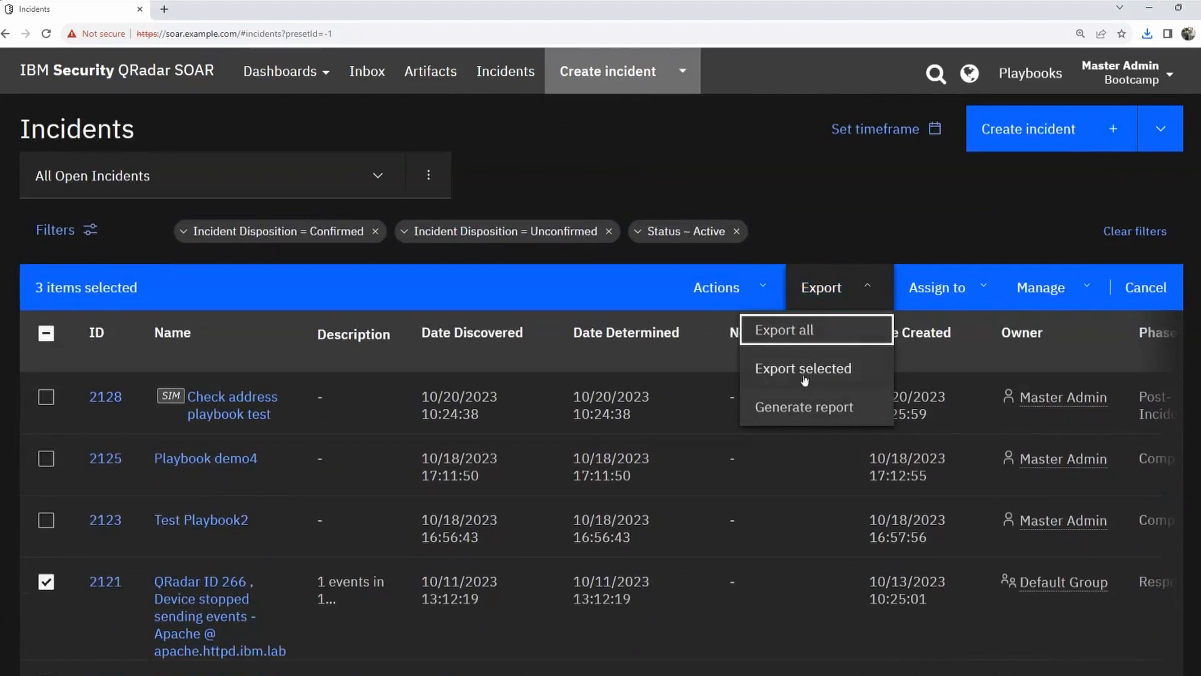
left_click(828, 222)
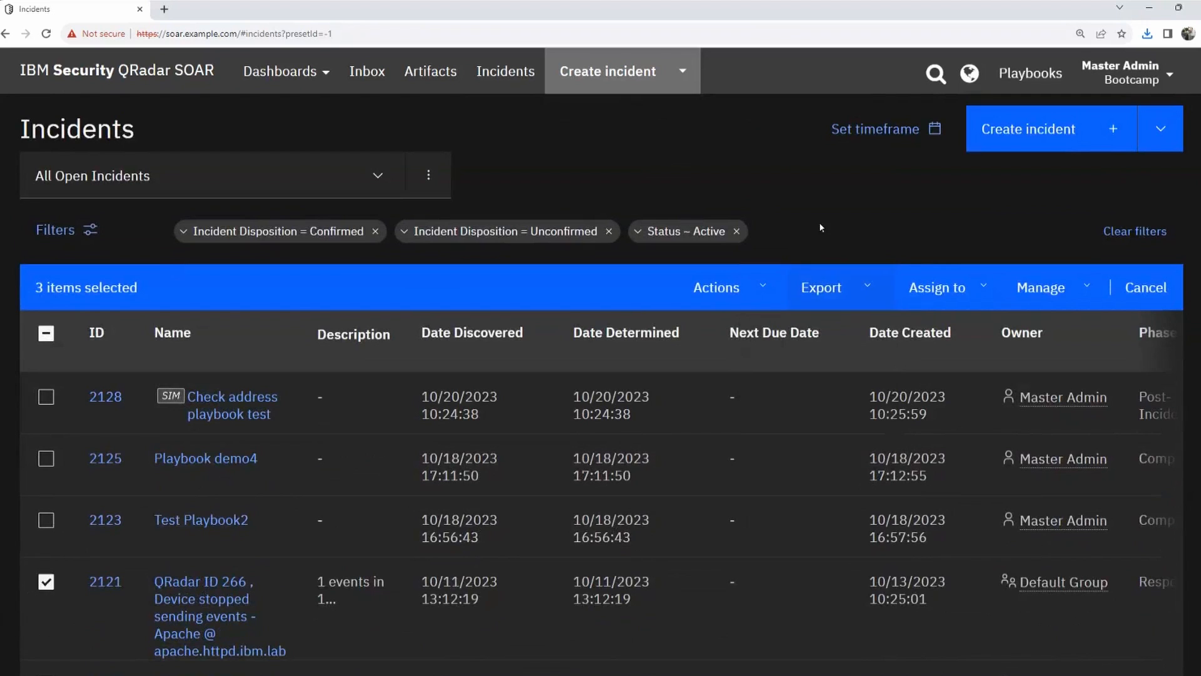
Deselect incidents 2121 and 2120, keep only 2119 selected, and view its export options without exporting.
left_click(45, 581)
scroll(65, 532, "down", 3)
left_click(50, 495)
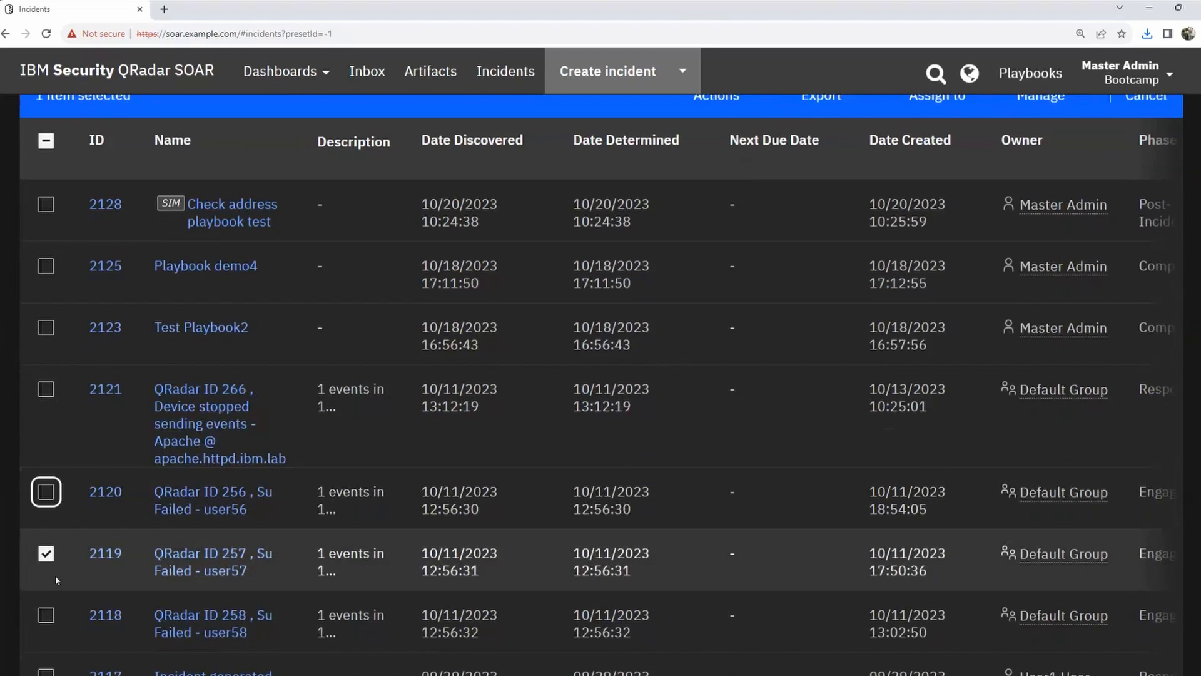
scroll(54, 560, "down", 1)
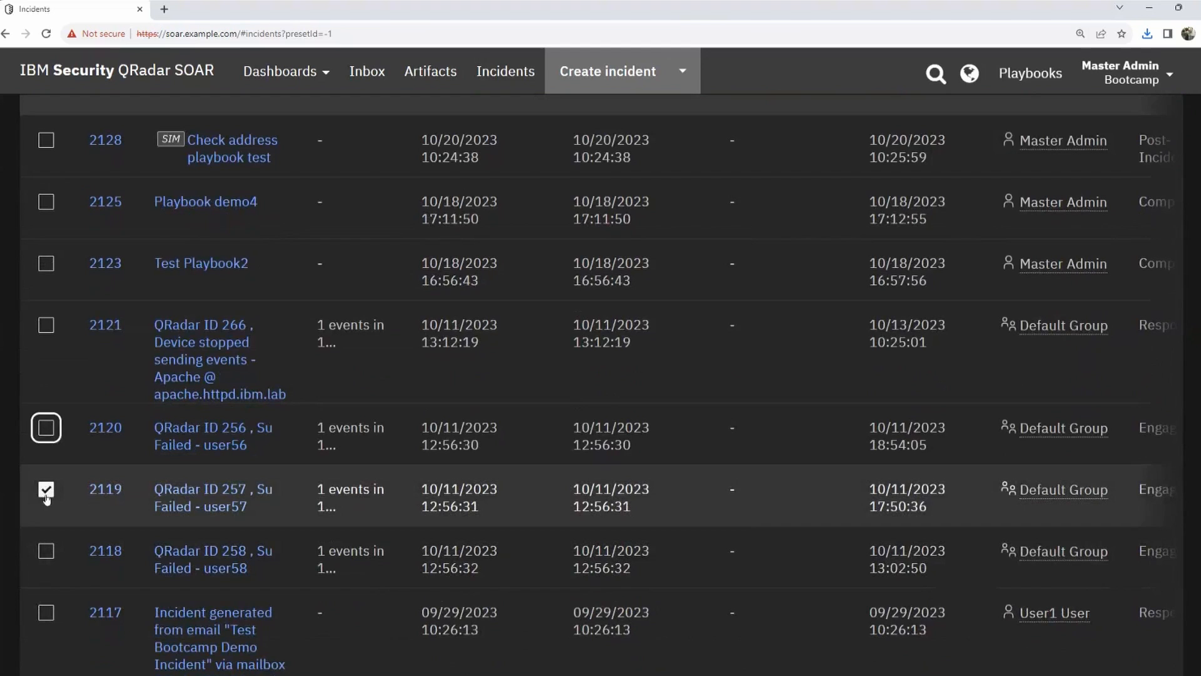
scroll(823, 362, "up", 1)
scroll(824, 361, "up", 3)
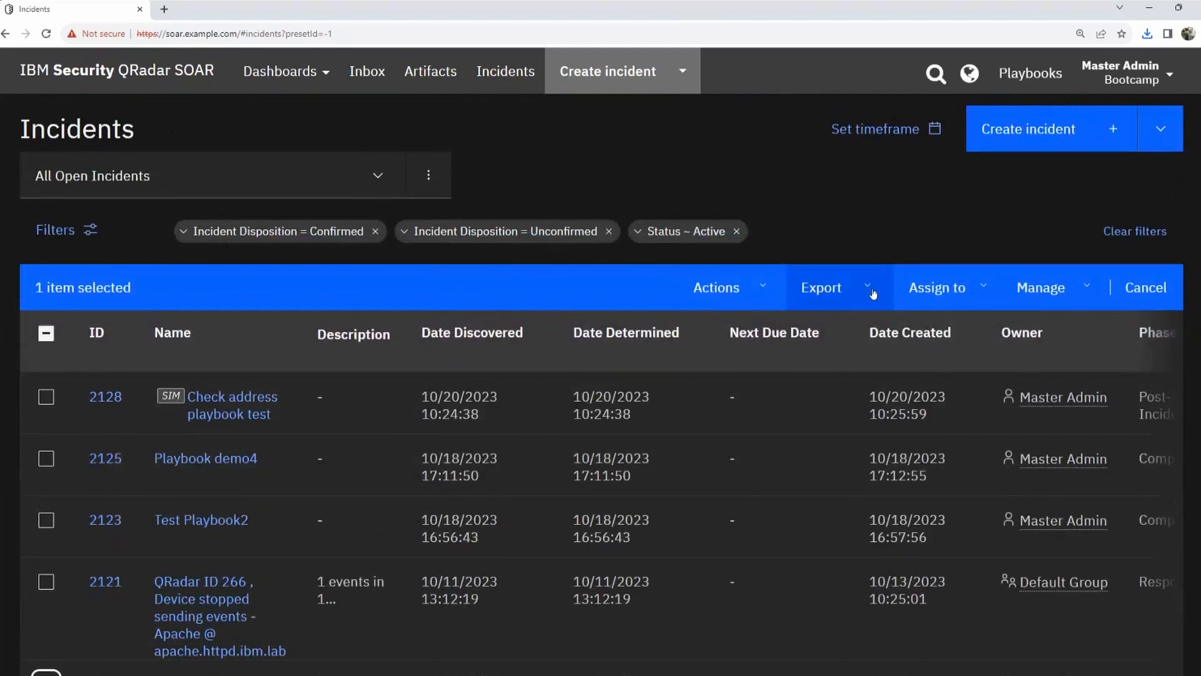
left_click(869, 294)
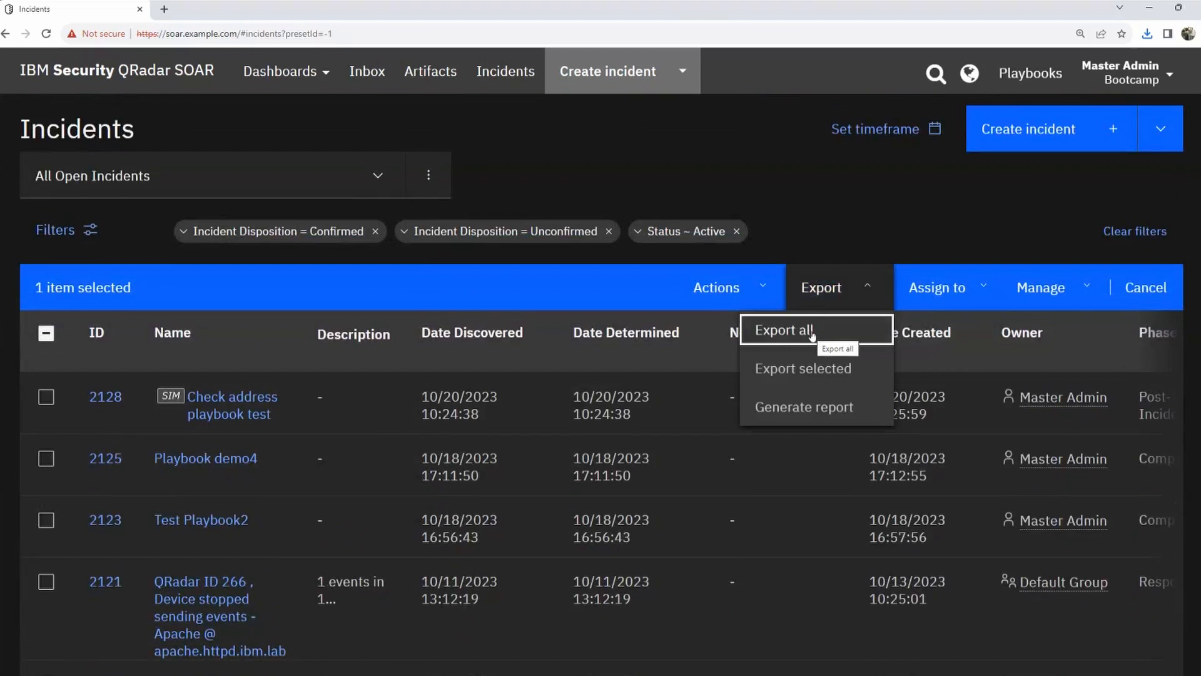
left_click(775, 238)
Deselect incident 2119 and select all incidents on the current page.
scroll(44, 555, "down", 3)
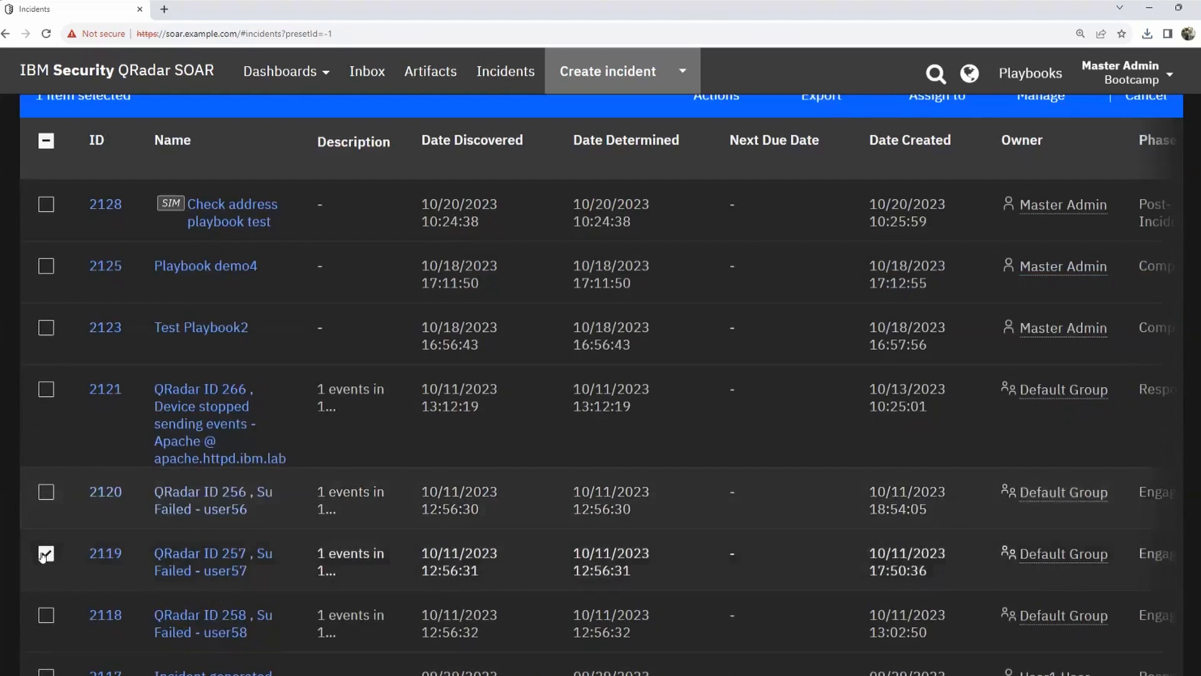
left_click(44, 556)
scroll(551, 360, "up", 3)
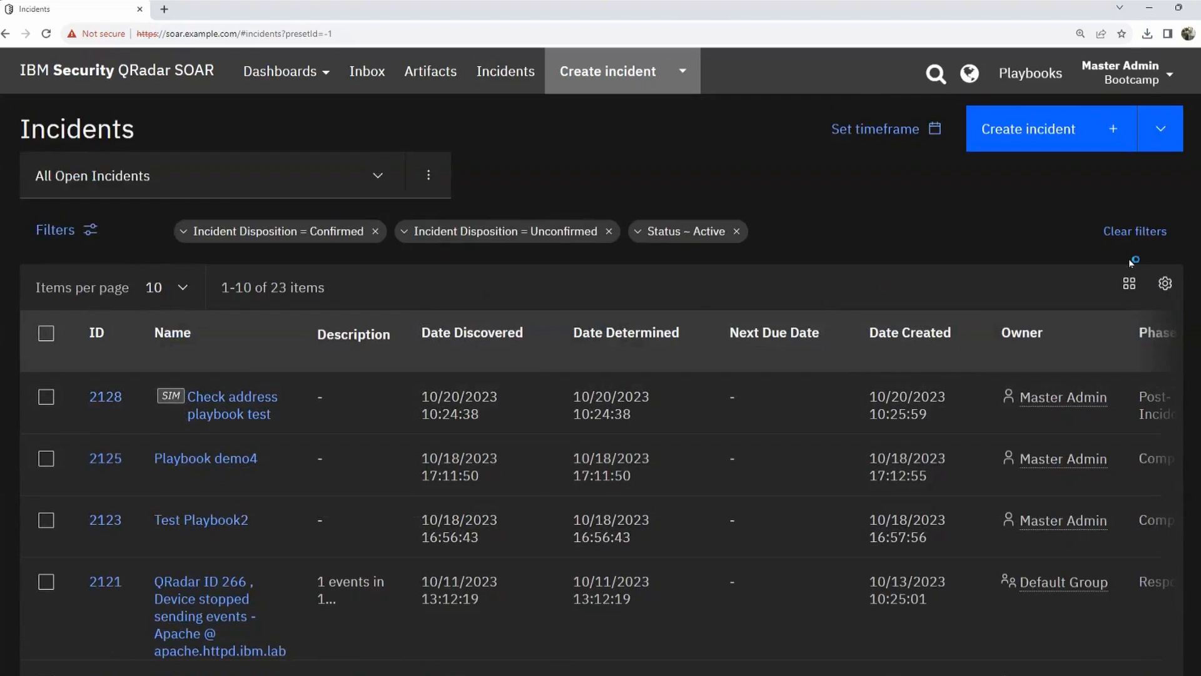
left_click(38, 336)
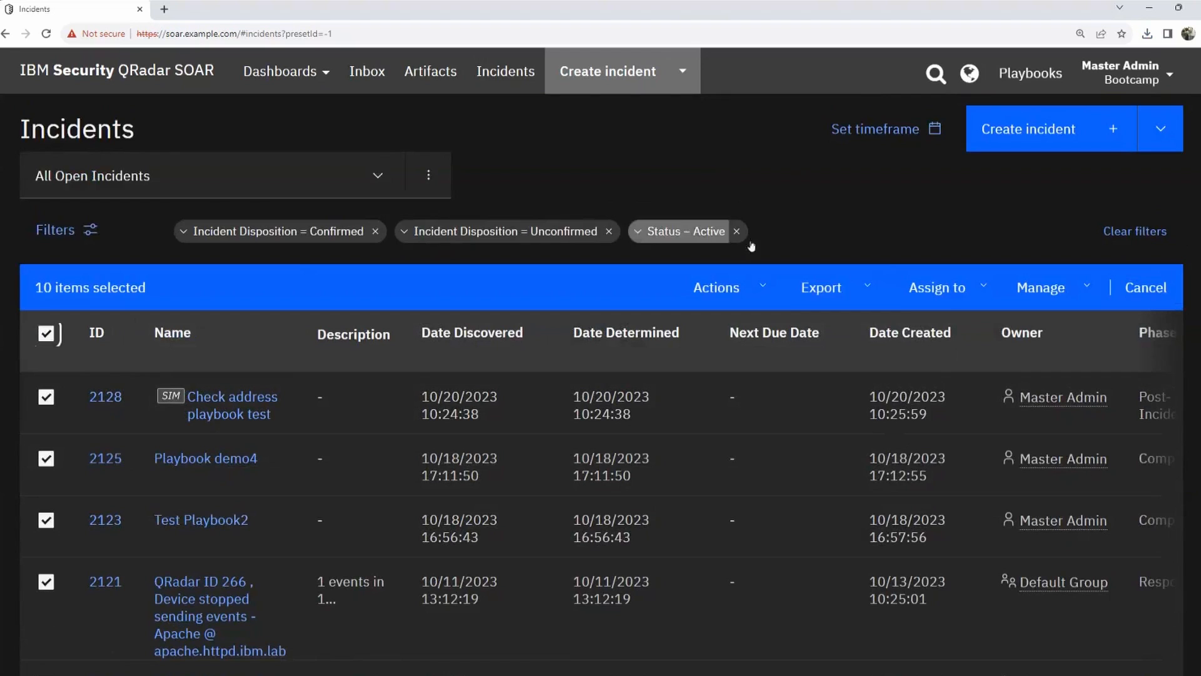
Start generating a printable report for the selected incidents and choose the Executive Summary template.
left_click(868, 287)
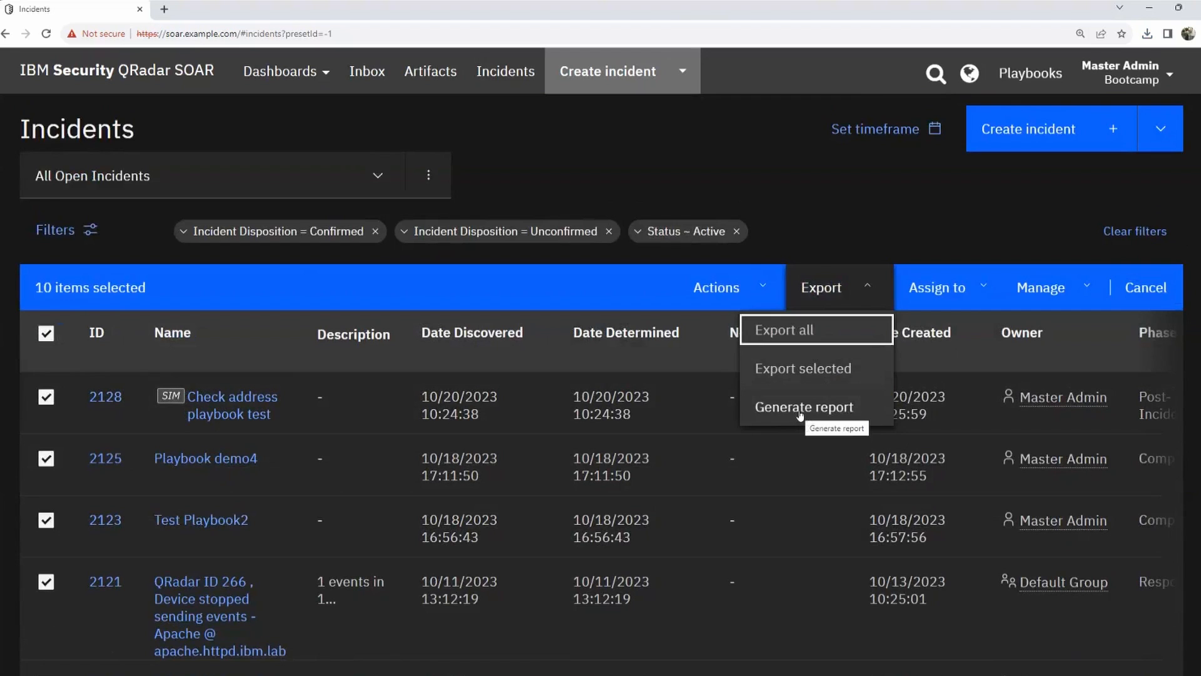
key("ctrl+plus")
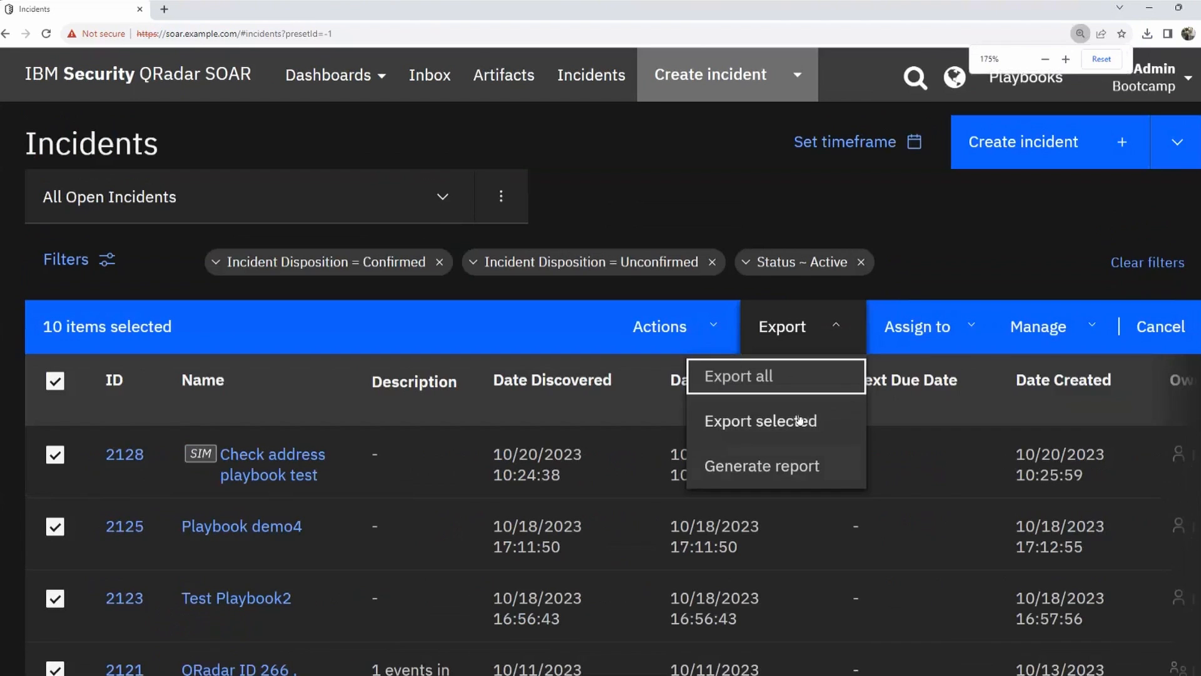
left_click(779, 475)
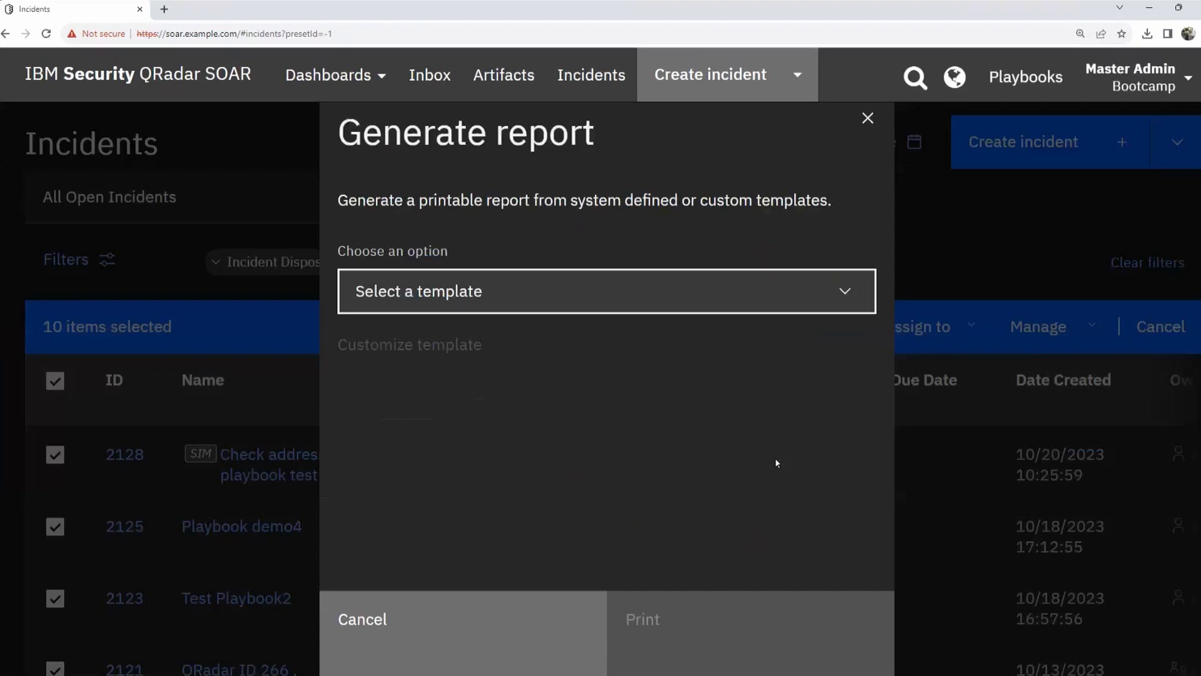
left_click_drag(336, 202, 835, 203)
left_click(817, 250)
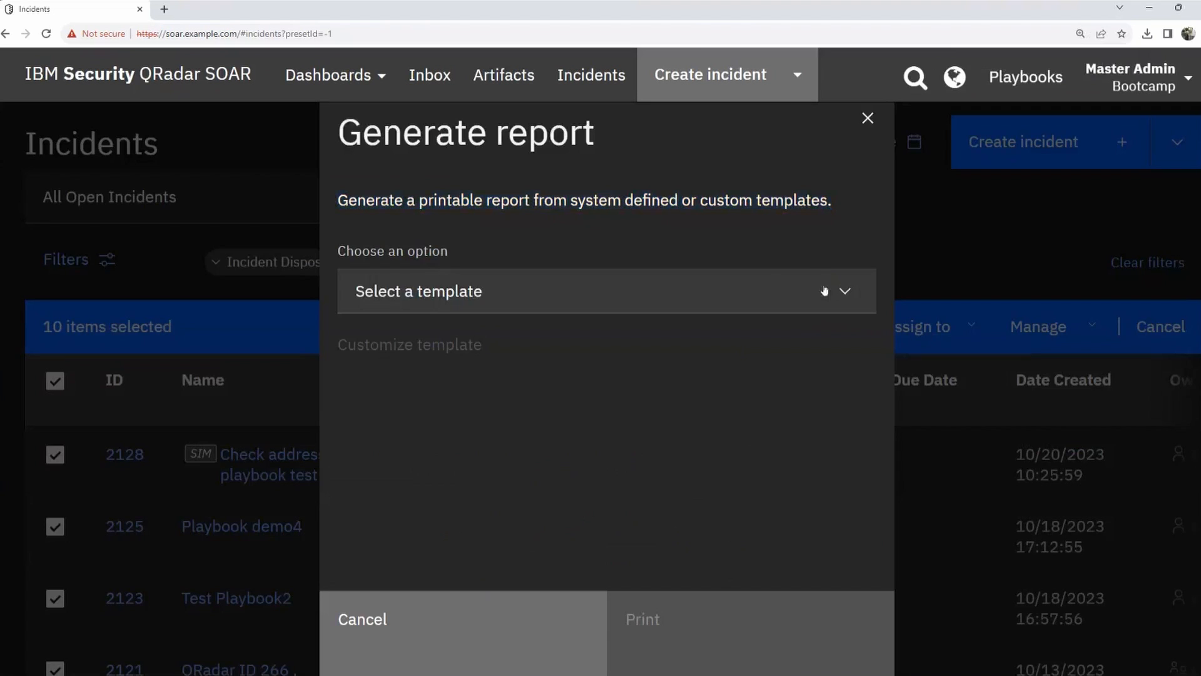
left_click(846, 291)
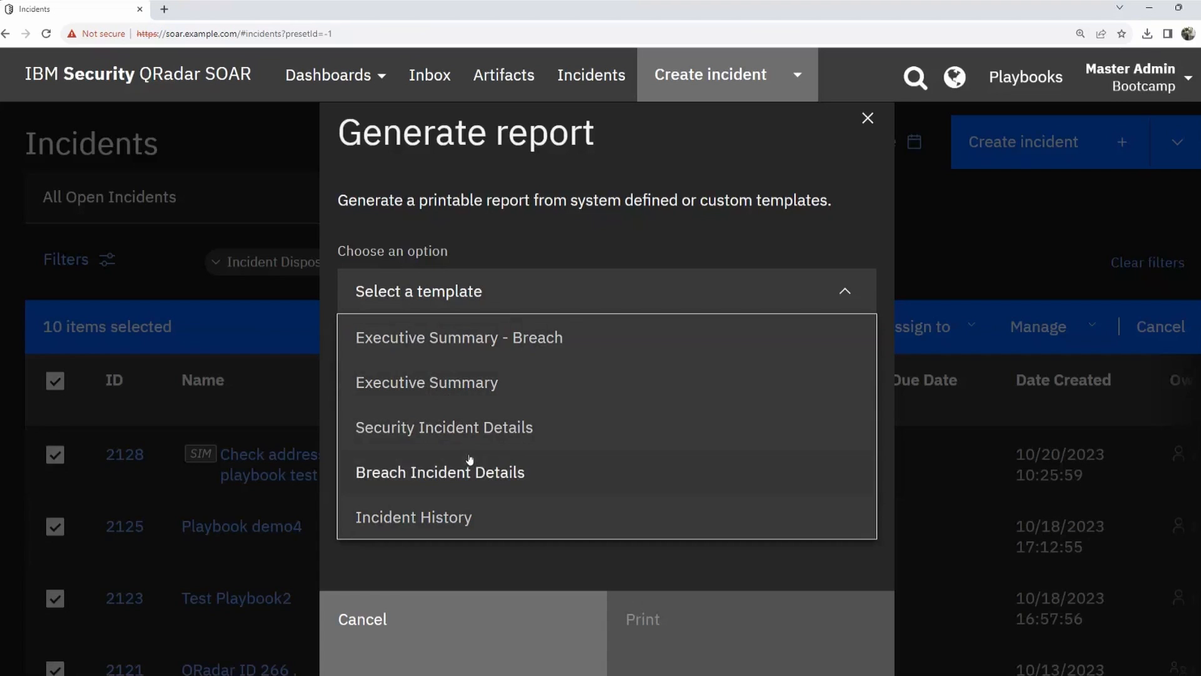
left_click(463, 386)
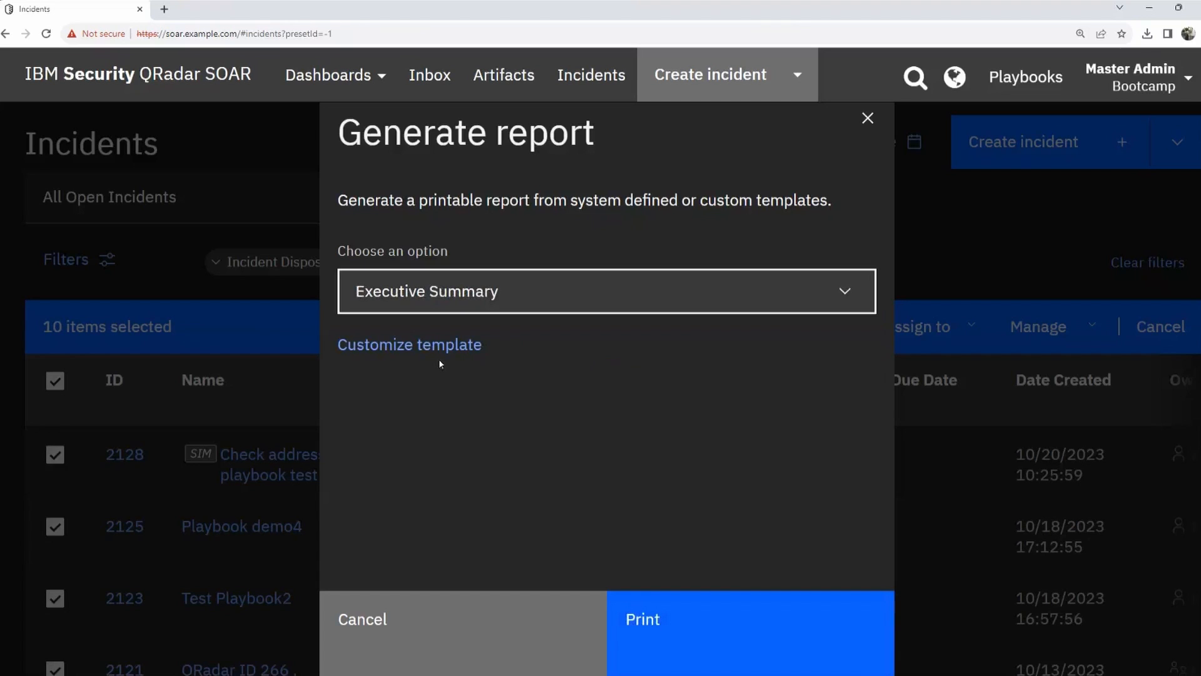
Print the Executive Summary report to PDF and save it as Incidents in the SOAR BootCamp folder, replacing the existing file.
left_click(684, 621)
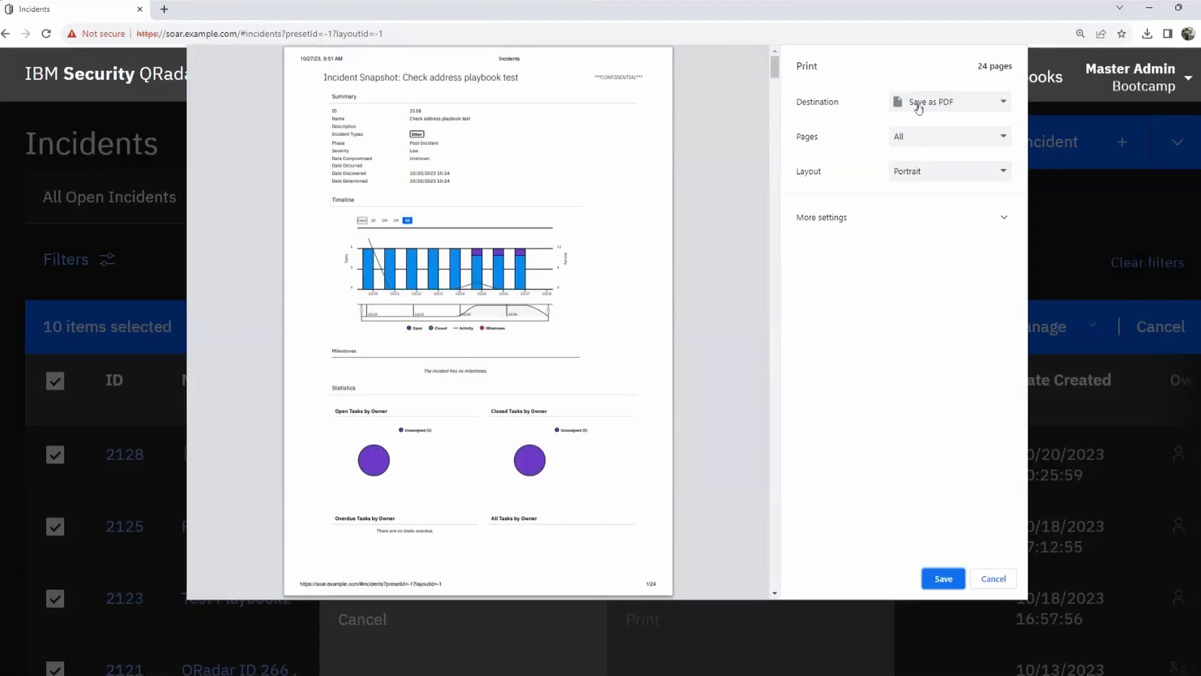
left_click(949, 106)
left_click(932, 130)
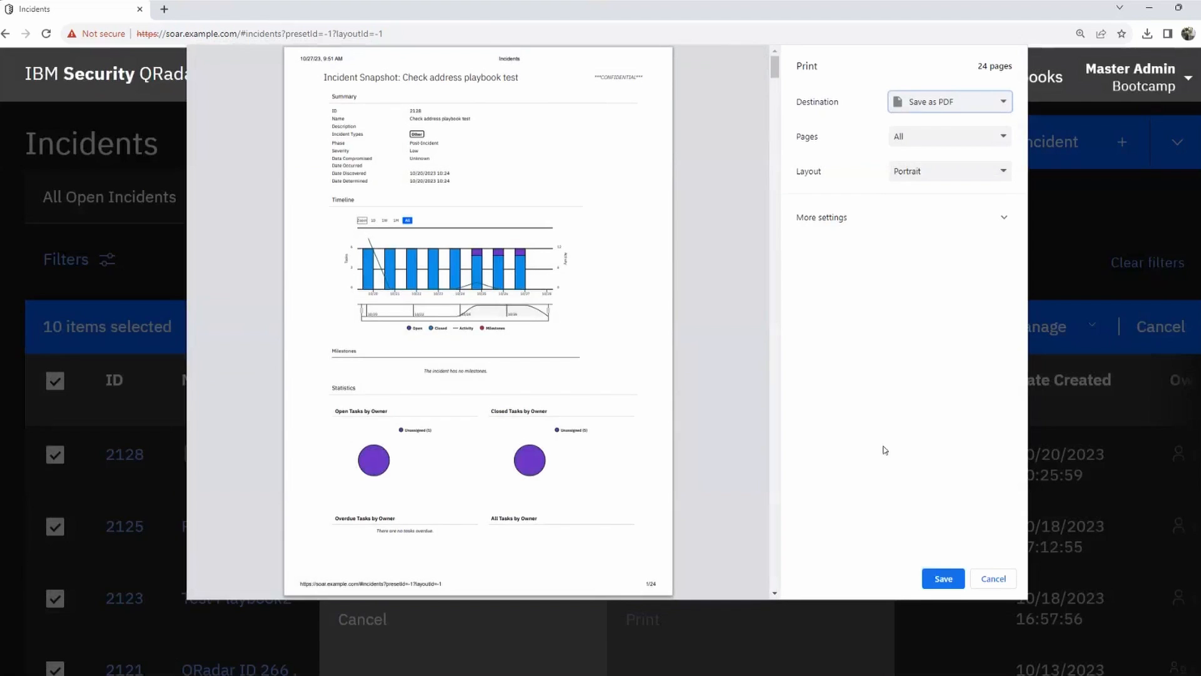
left_click(938, 581)
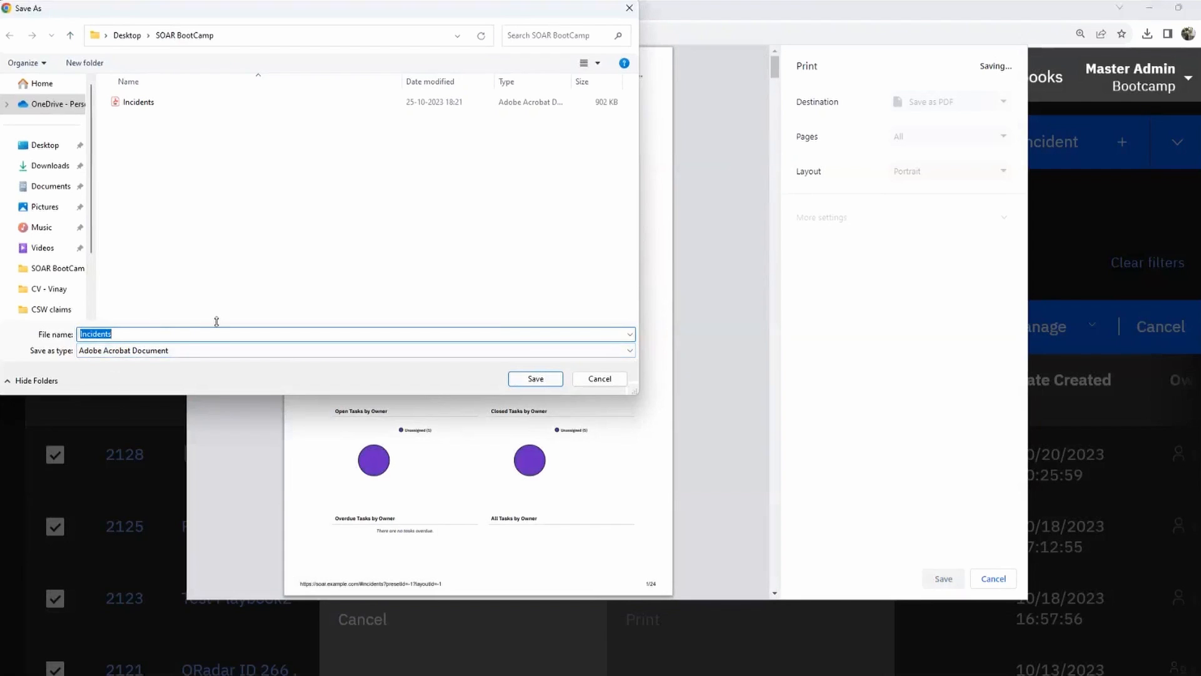
left_click(530, 388)
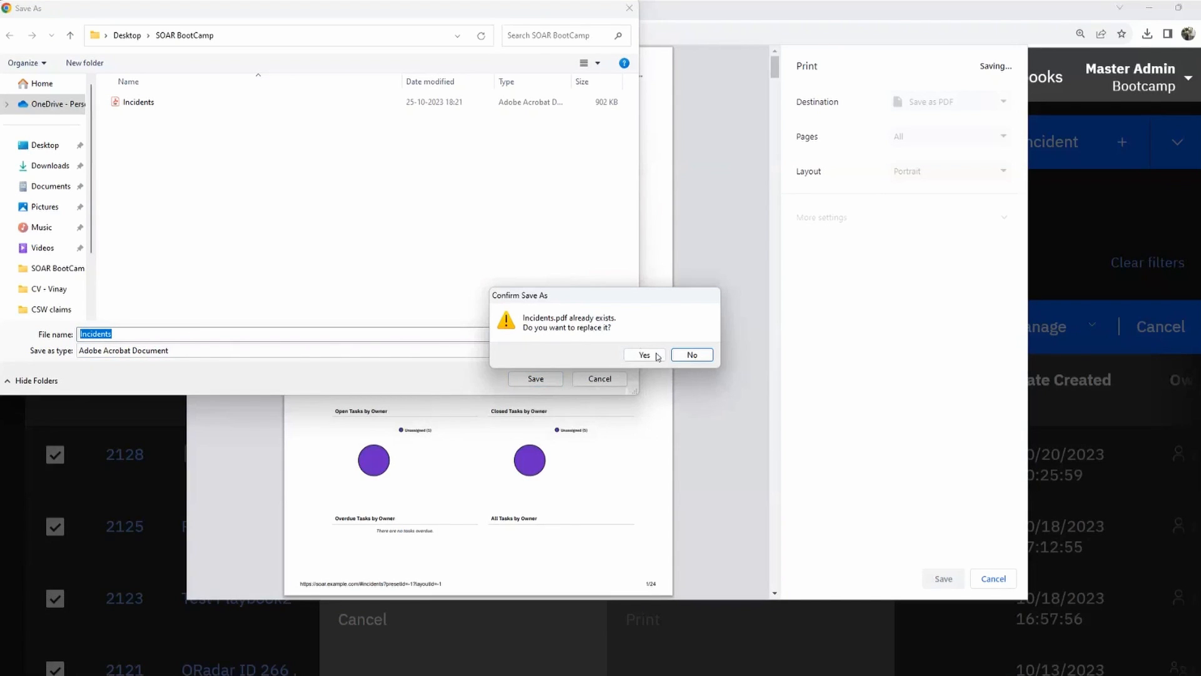
left_click(644, 355)
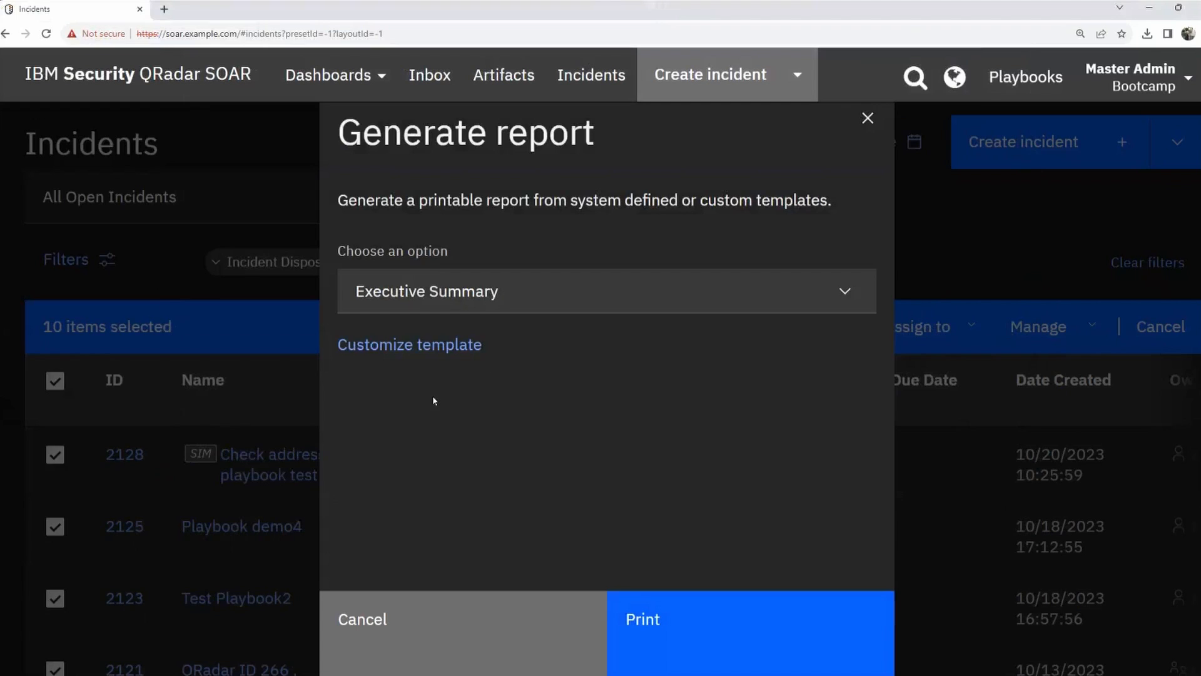
Change the report template to Security Incident Details and open it for customization.
left_click(528, 298)
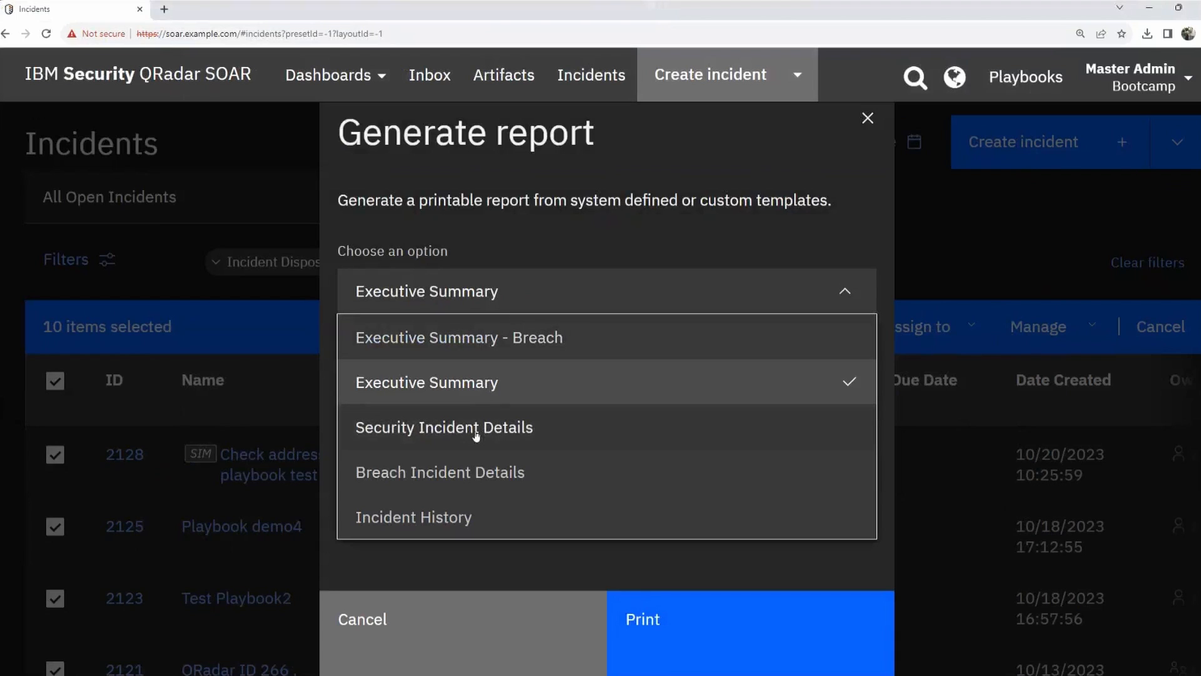
left_click(476, 432)
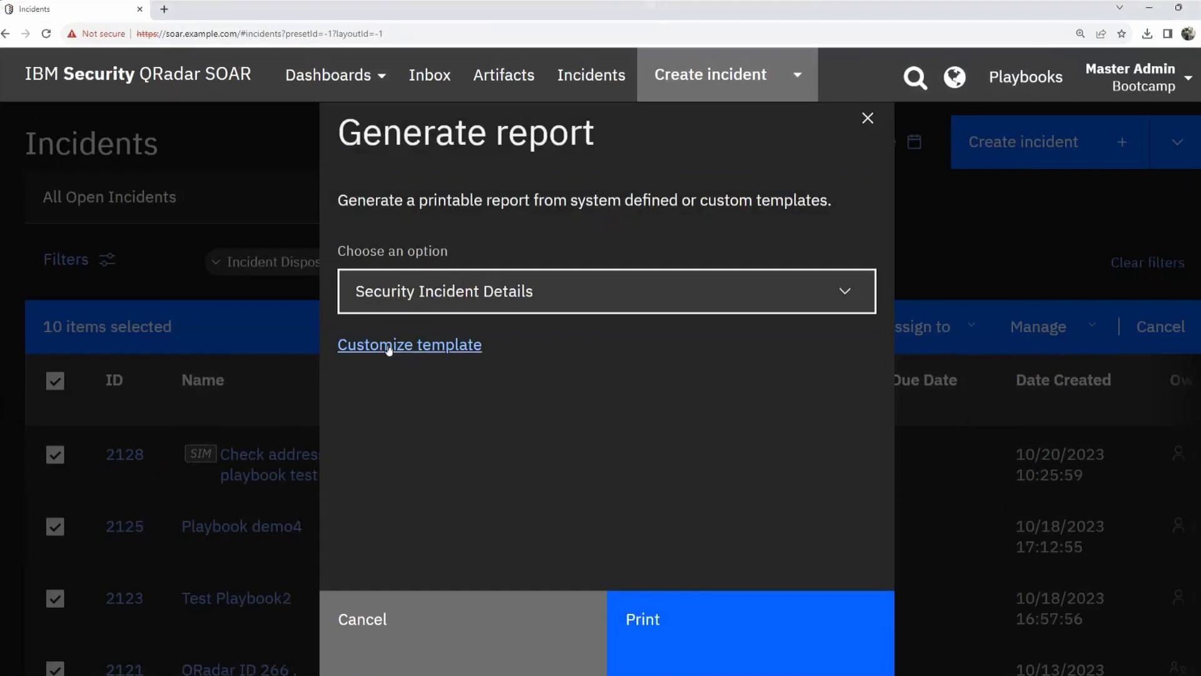
left_click(451, 347)
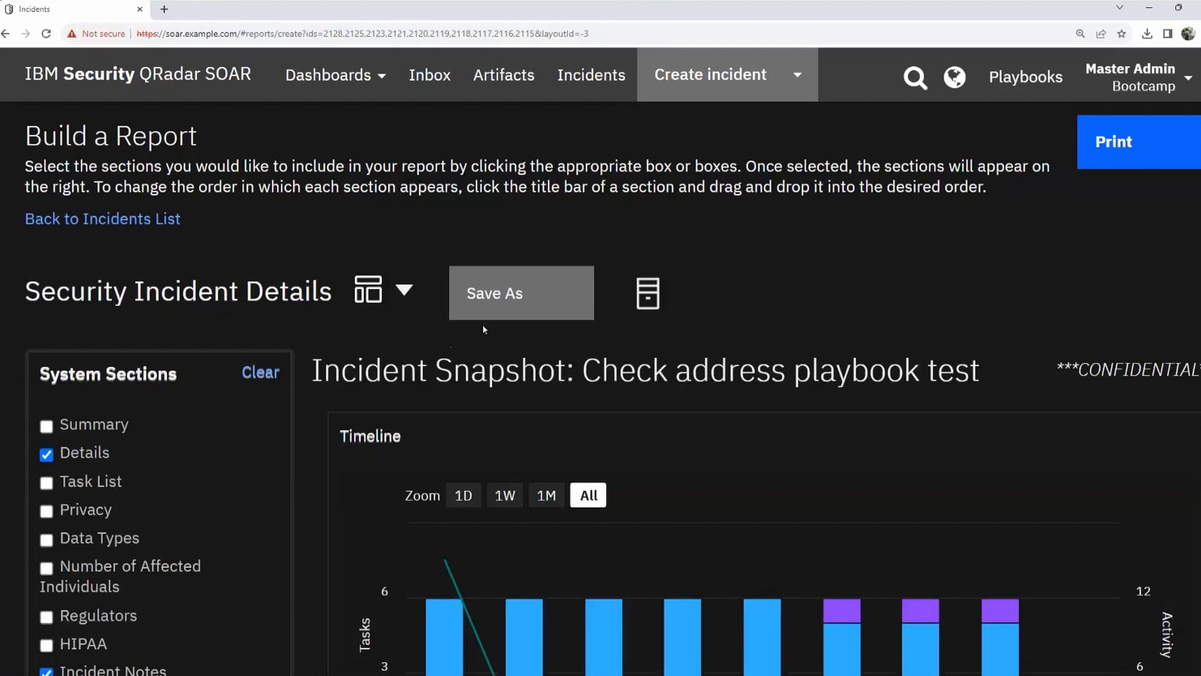
Examine the system and custom sections included in the Security Incident Details template and the report preview beside them.
scroll(686, 396, "down", 5)
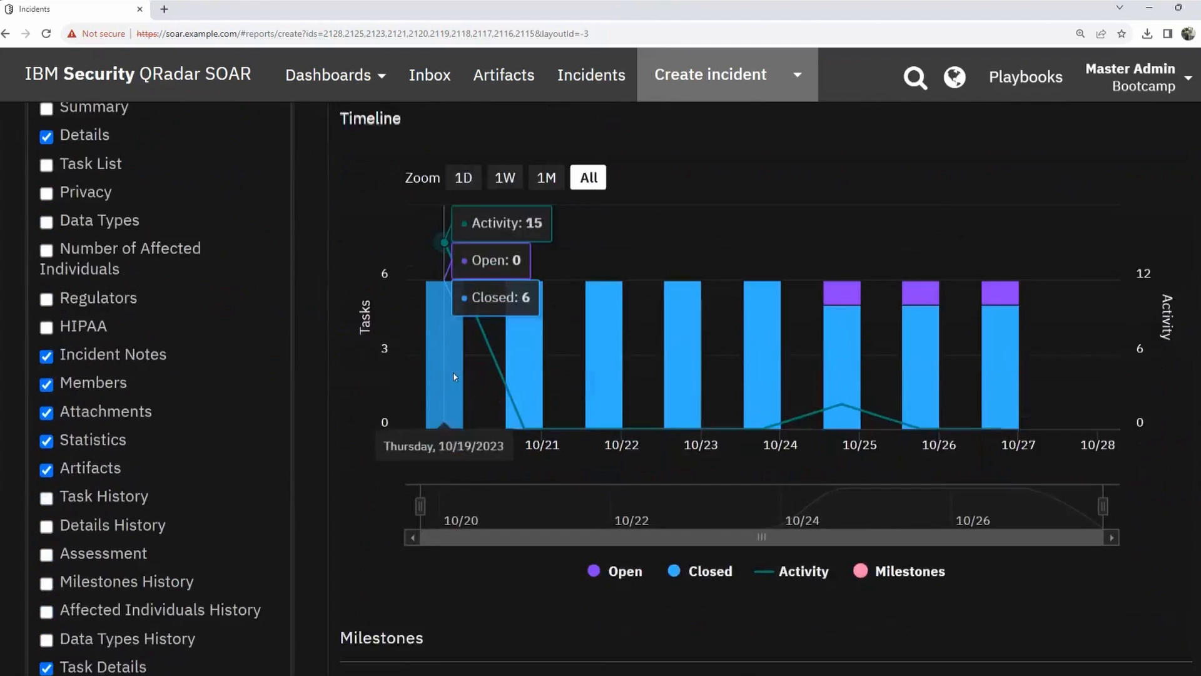
scroll(550, 550, "down", 1)
scroll(491, 518, "down", 3)
scroll(491, 517, "up", 4)
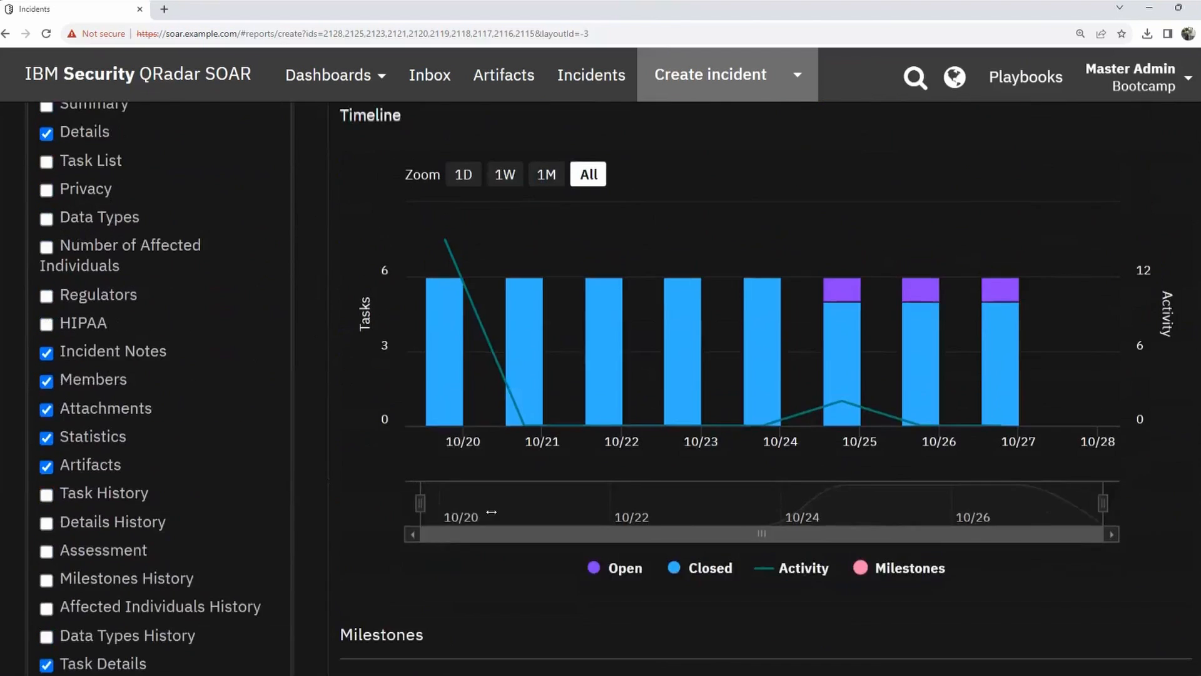
scroll(492, 512, "up", 4)
left_click_drag(22, 229, 235, 234)
left_click(235, 230)
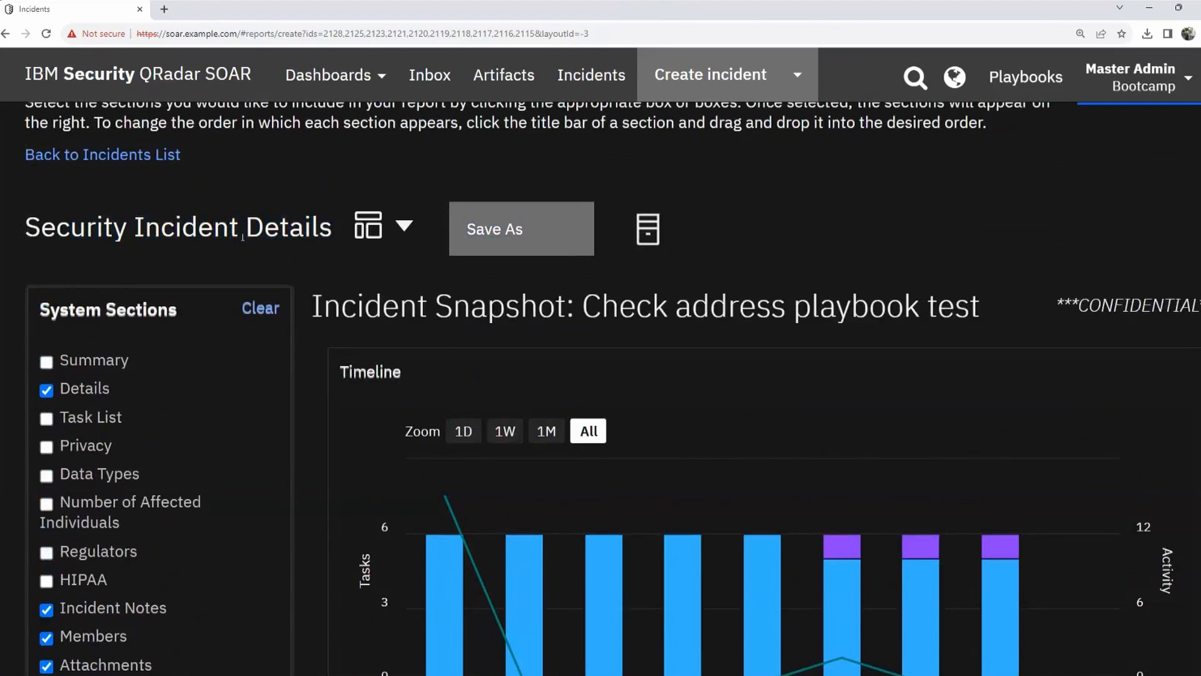
scroll(175, 421, "down", 2)
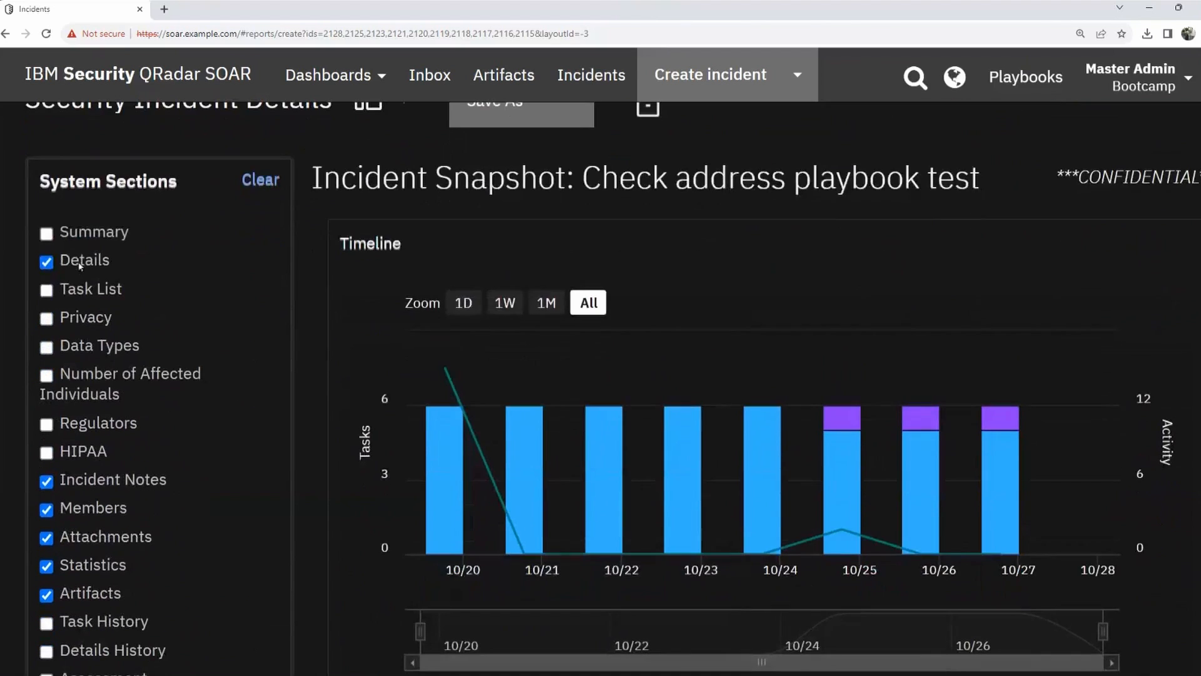
scroll(60, 266, "down", 1)
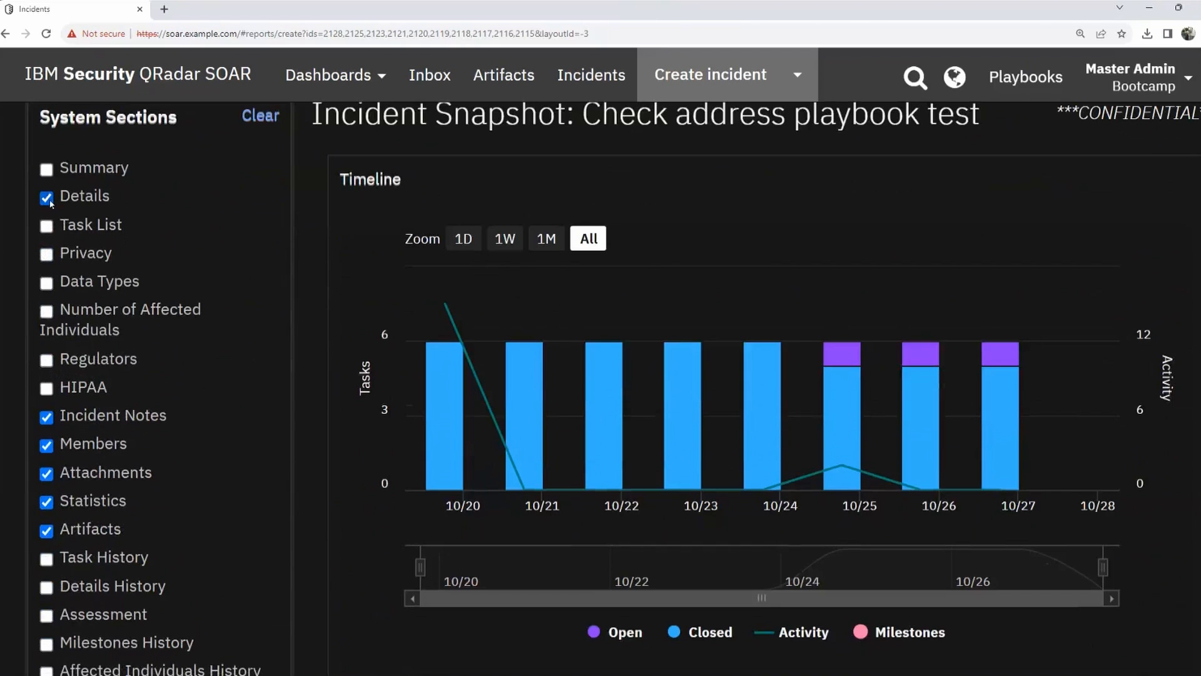
scroll(50, 257, "down", 1)
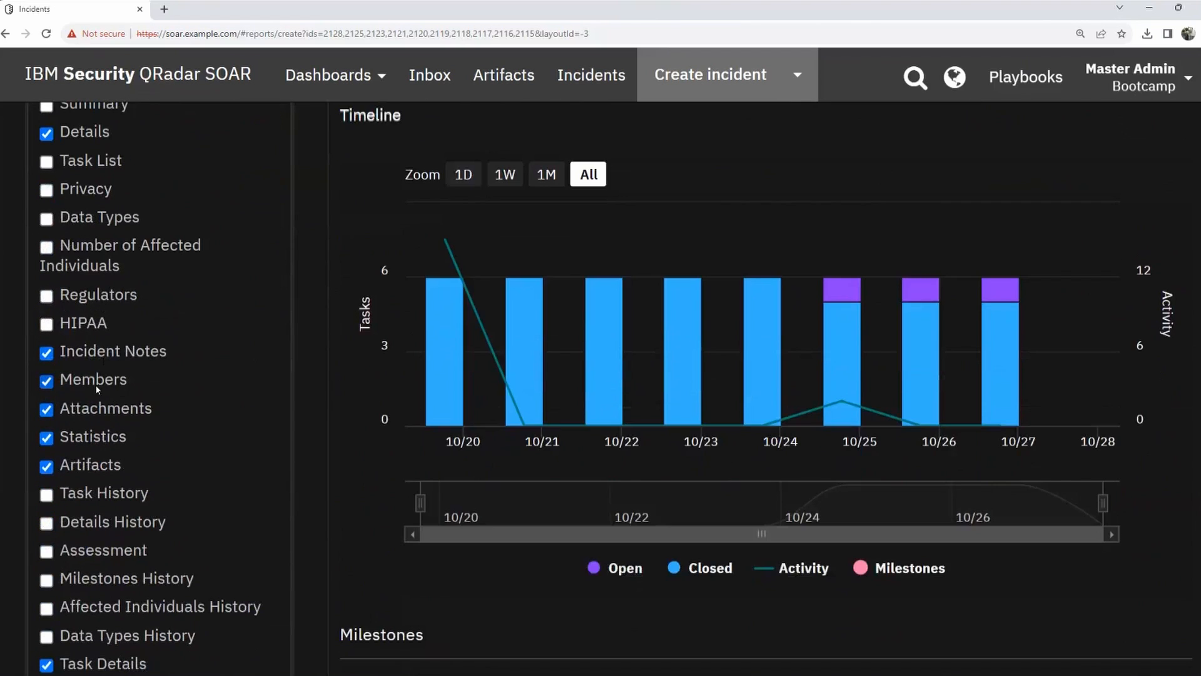
scroll(75, 432, "down", 5)
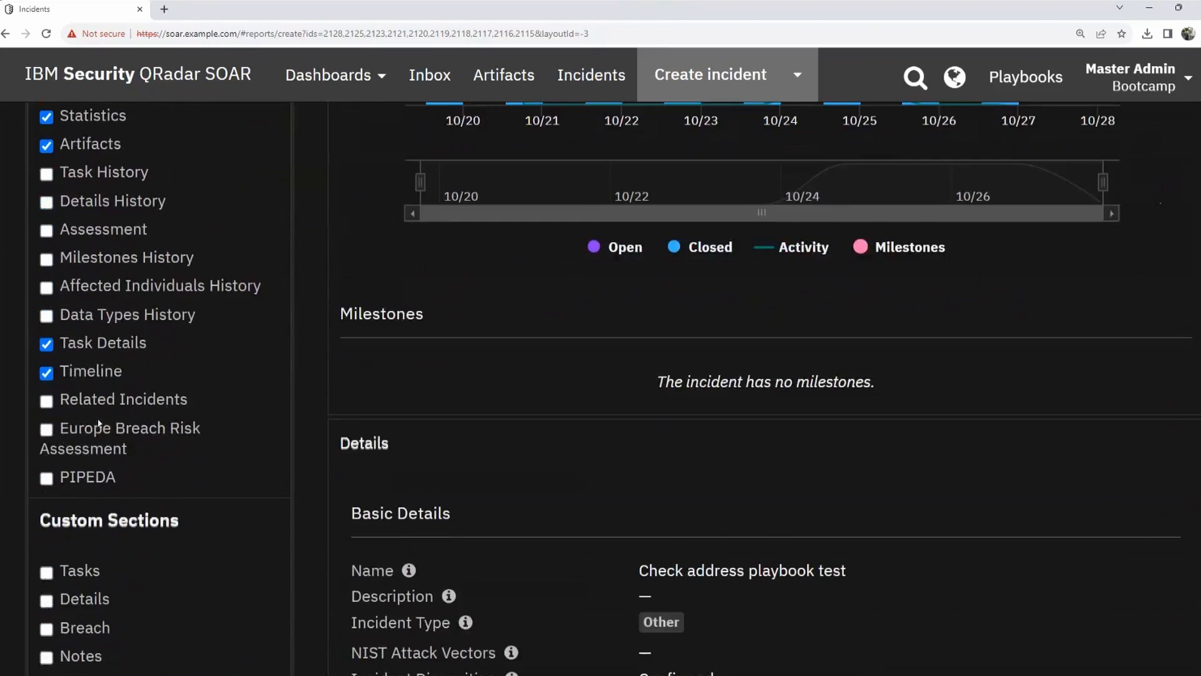
scroll(60, 442, "down", 3)
scroll(114, 359, "down", 2)
scroll(199, 402, "up", 11)
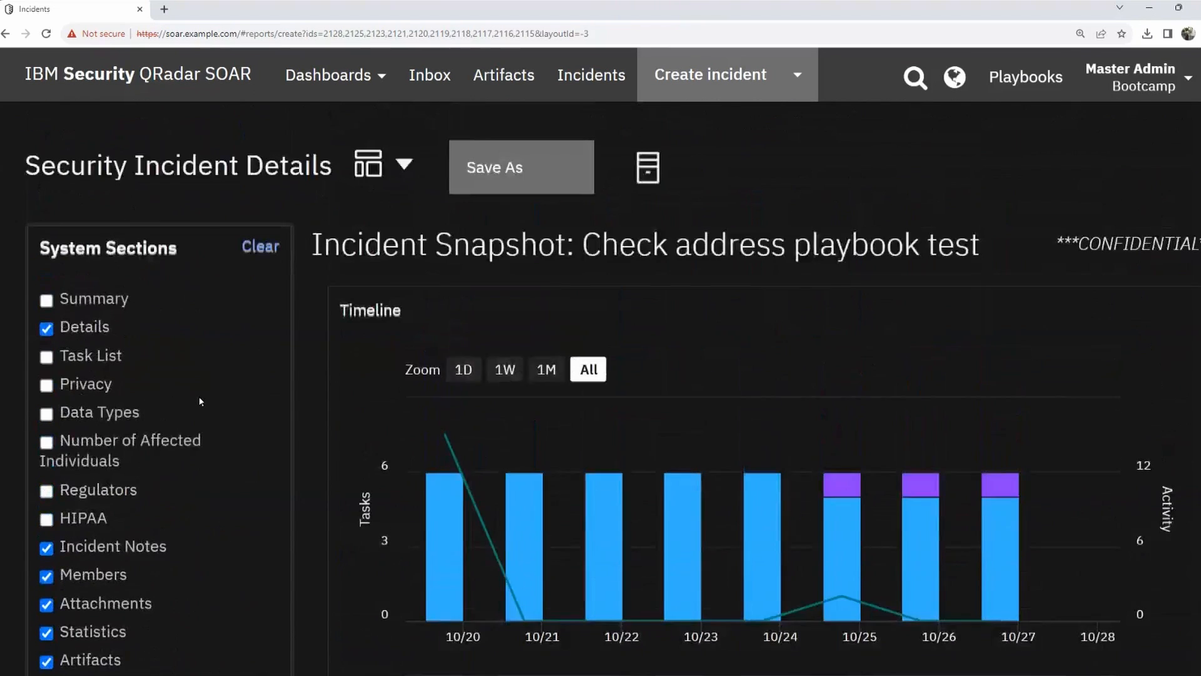
scroll(201, 401, "up", 1)
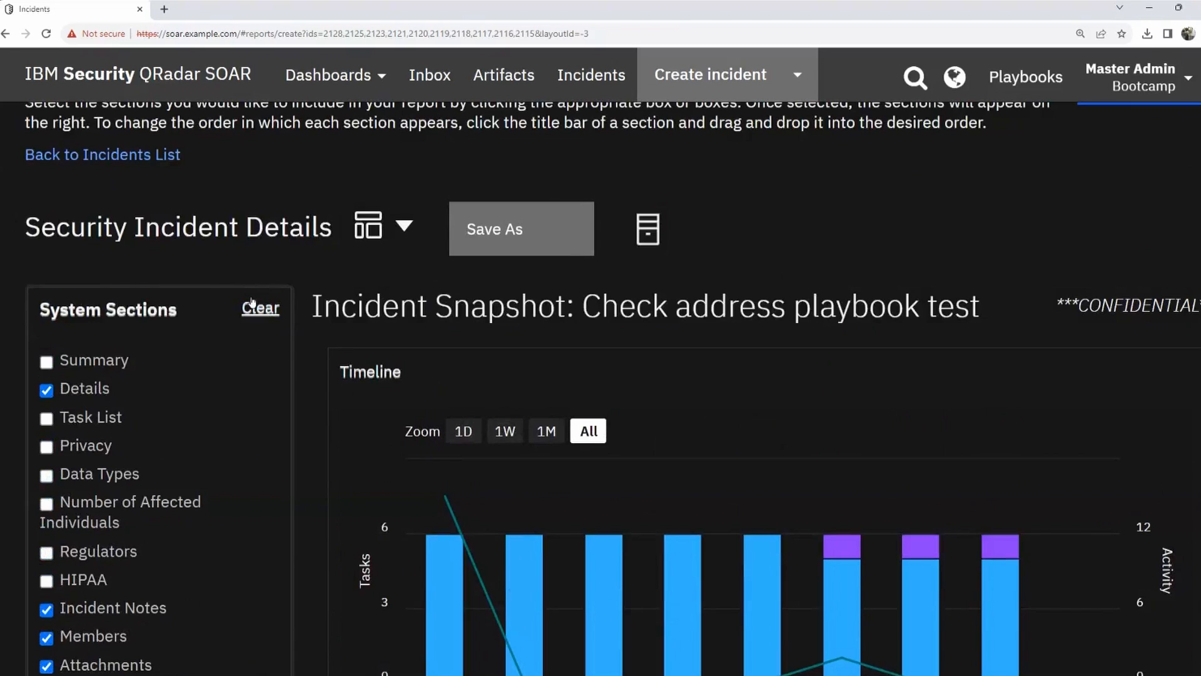
Add the Privacy and Data Types system sections to the Security Incident Details report layout.
scroll(252, 303, "down", 2)
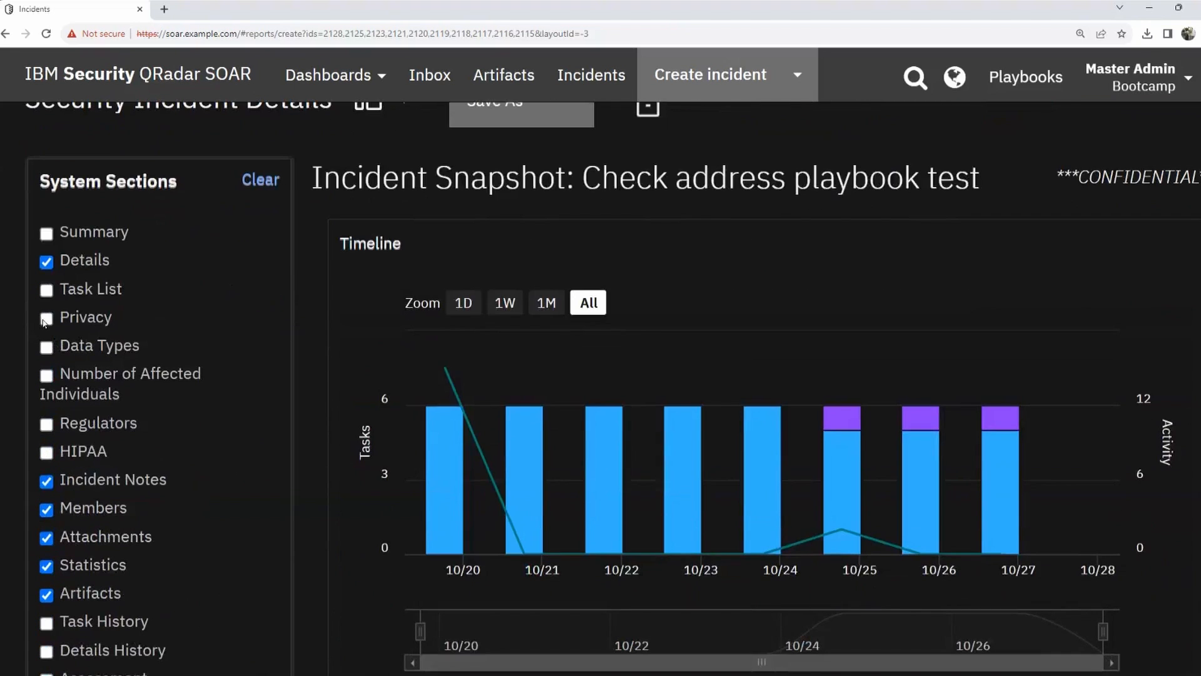
left_click(46, 319)
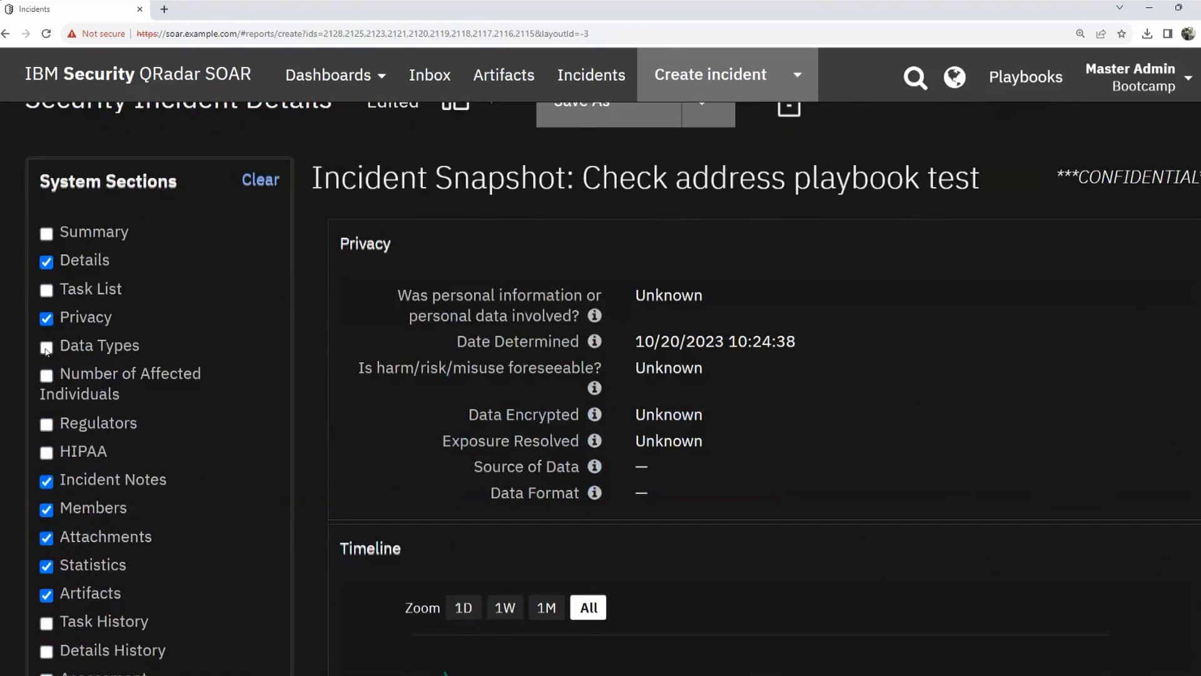
left_click(46, 348)
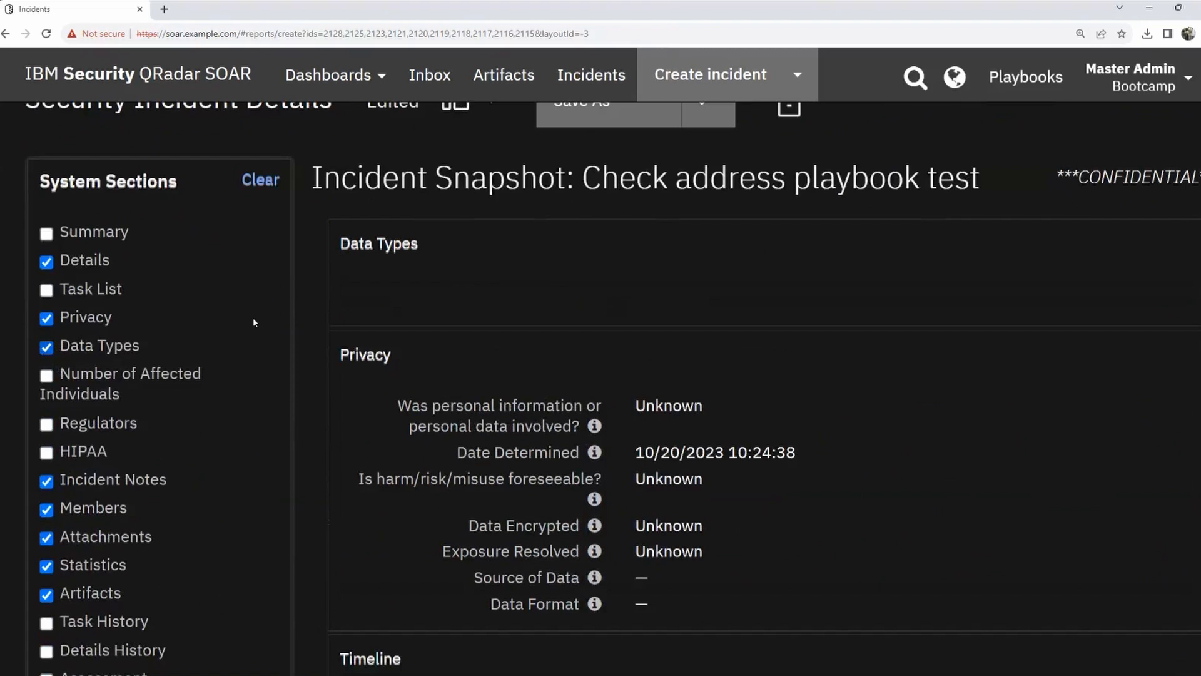
Start saving the edited layout as a new template and name it "Incident details report".
scroll(272, 336, "up", 1)
scroll(272, 337, "up", 3)
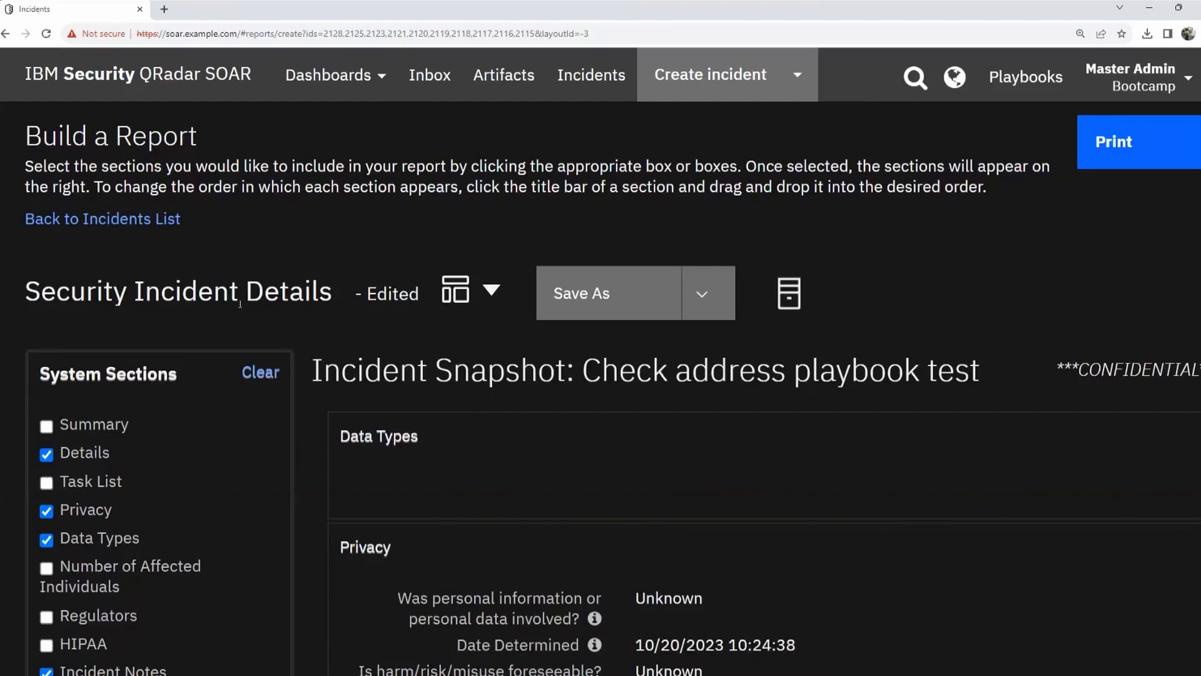
left_click(598, 296)
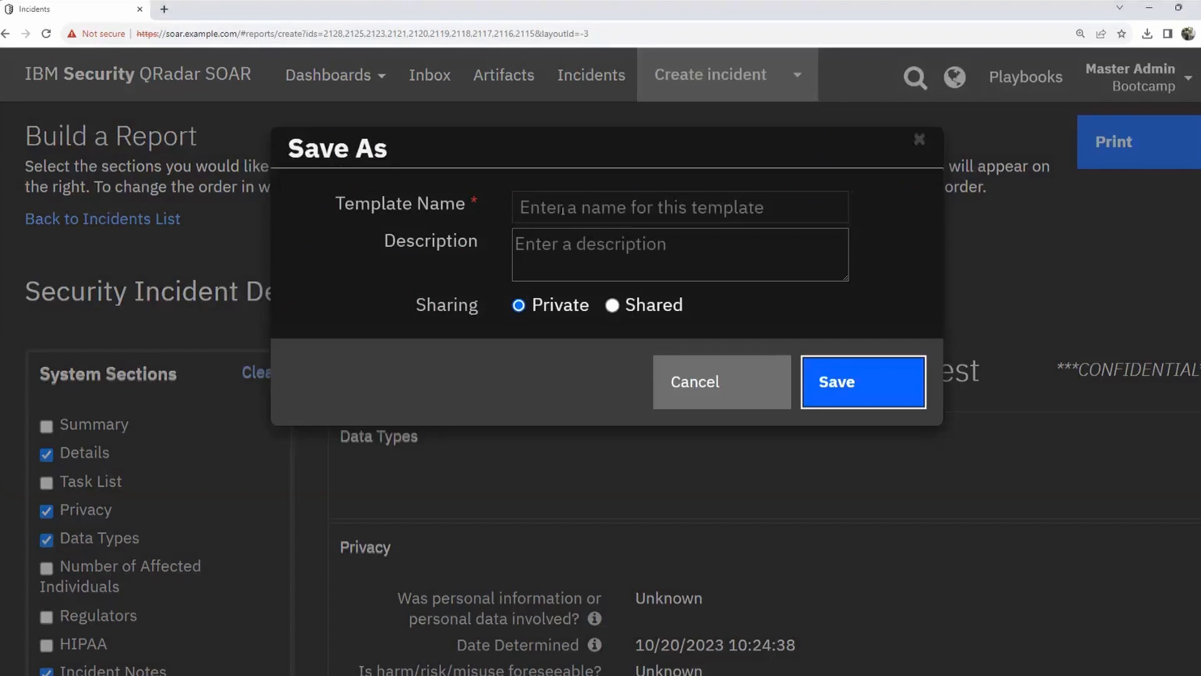
left_click(562, 210)
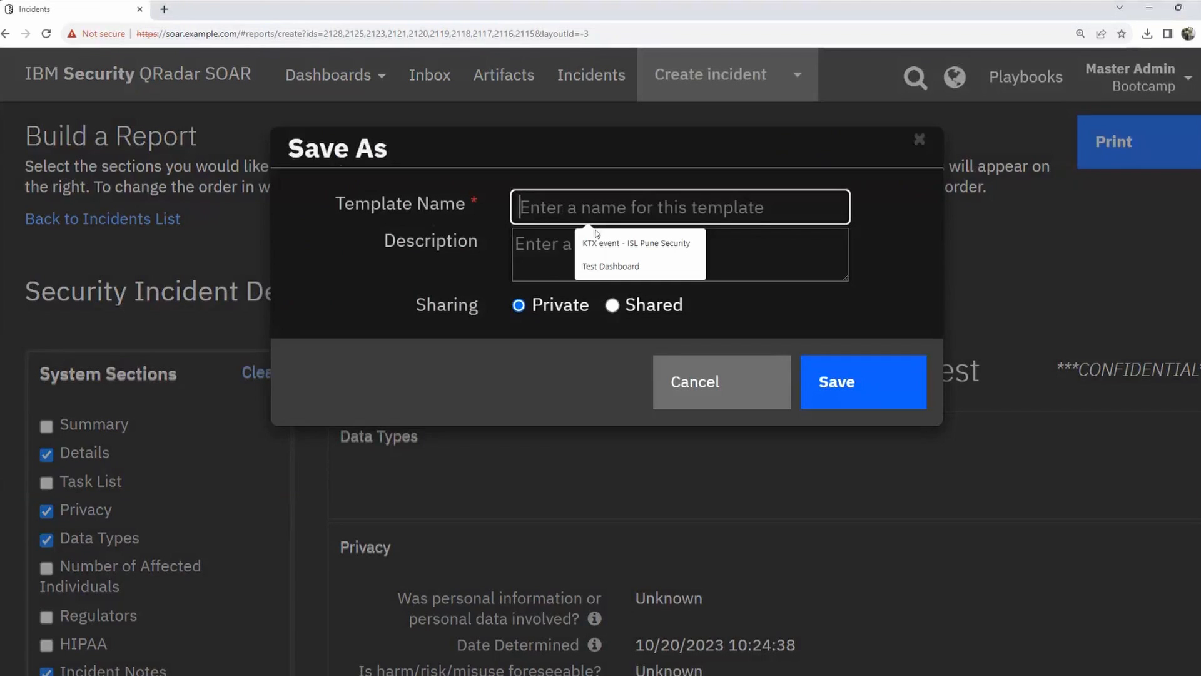
left_click(601, 266)
key("BackSpace")
key("BackSpace")
key("BackSpace")
key("BackSpace")
key("BackSpace")
key("BackSpace")
key("BackSpace")
key("BackSpace")
key("BackSpace")
key("BackSpace")
key("BackSpace")
key("BackSpace")
key("BackSpace")
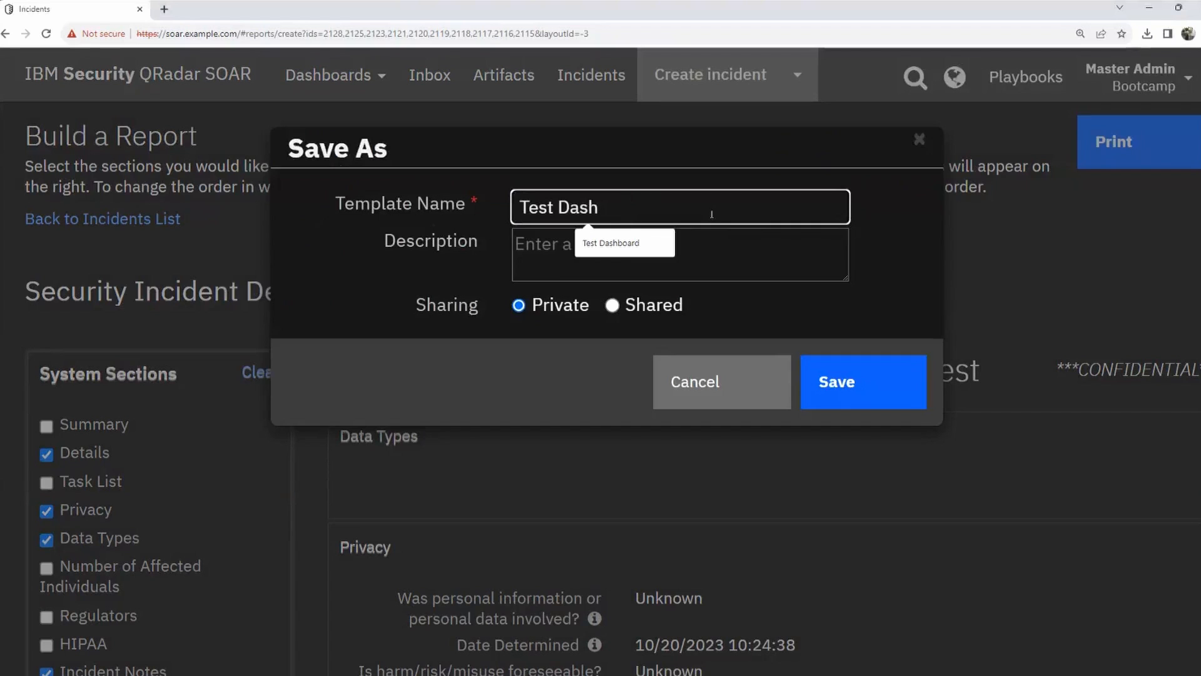
key("BackSpace")
type("Inci")
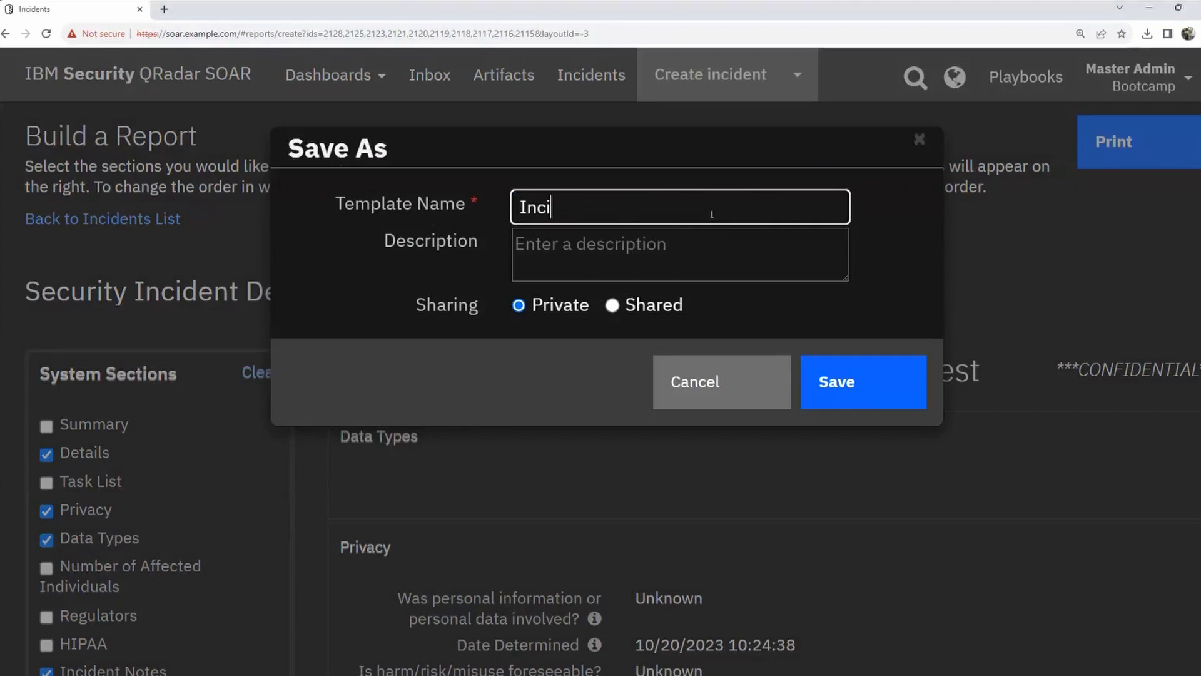
type("dent deta")
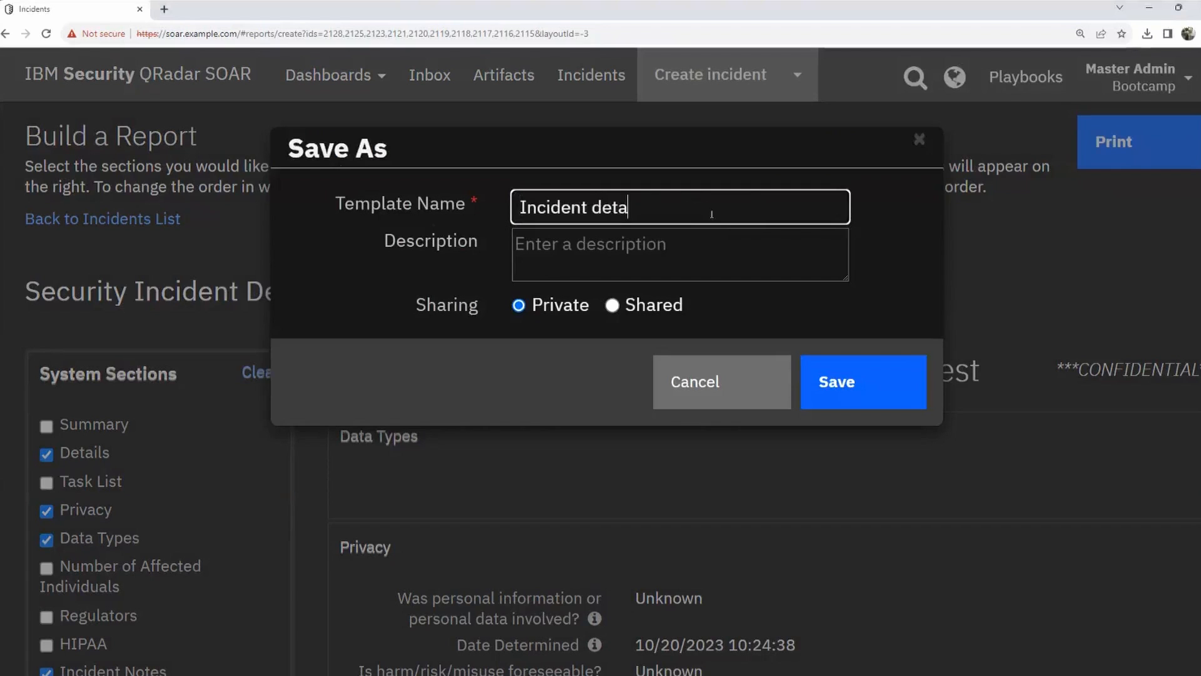
type("ils report")
Set the new template's sharing to Shared, leave its description empty, and save it.
left_click(670, 243)
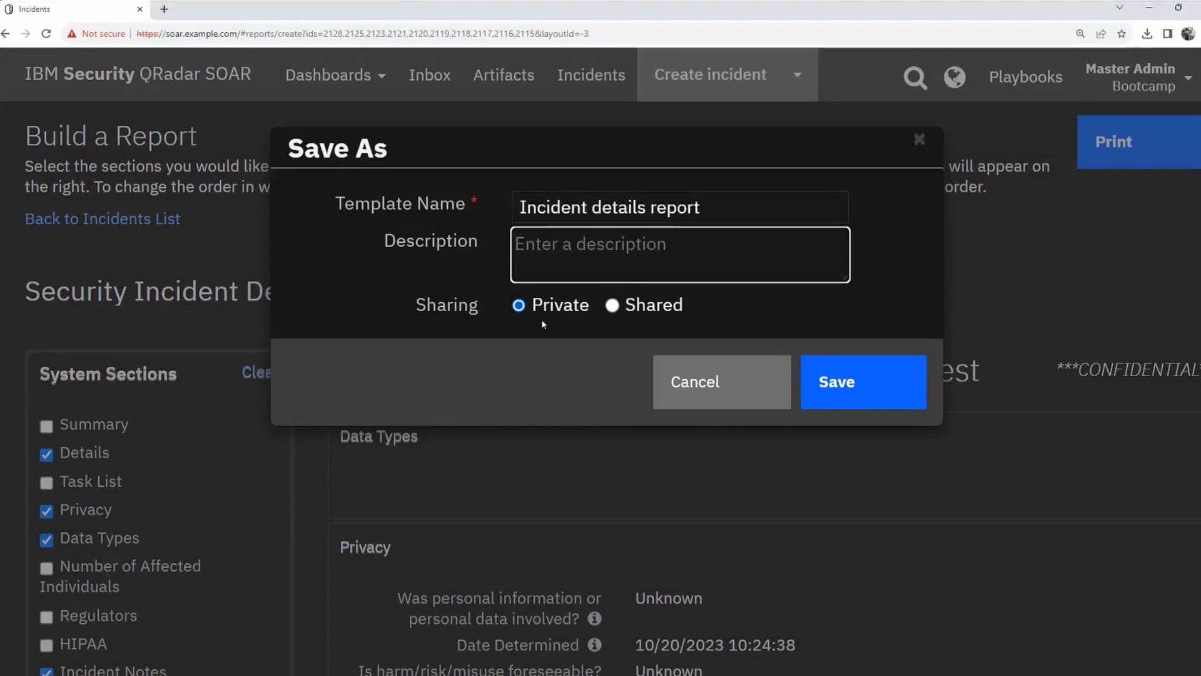
left_click(614, 305)
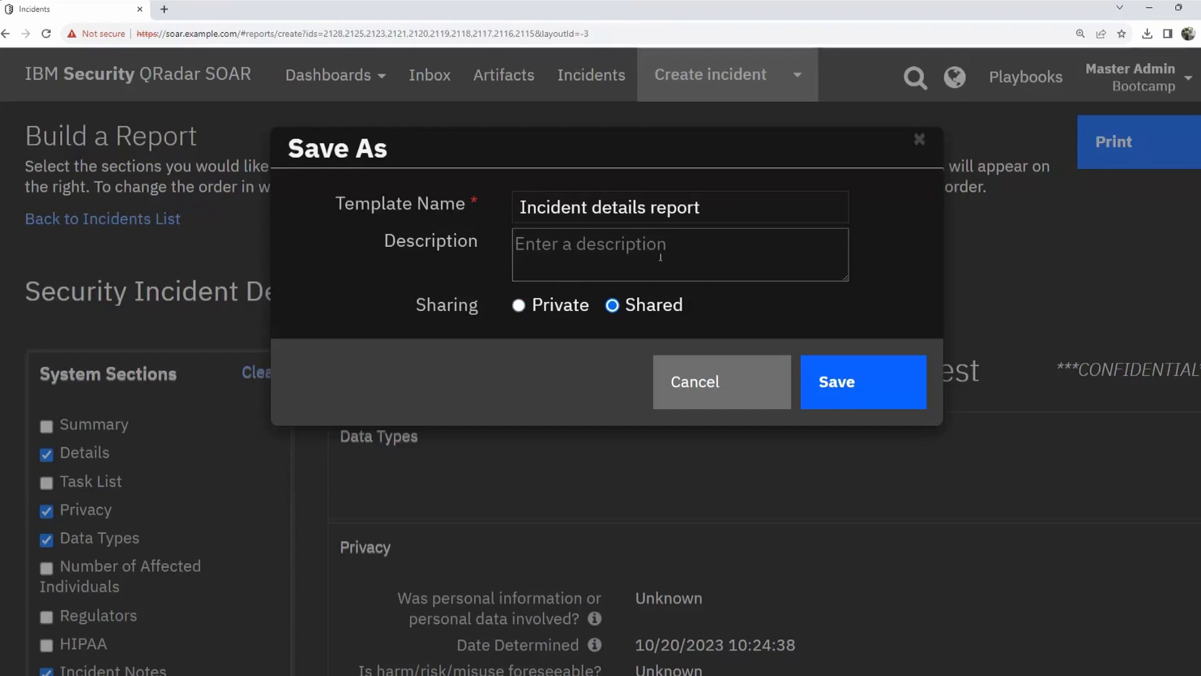
left_click(519, 305)
left_click(612, 305)
left_click(835, 382)
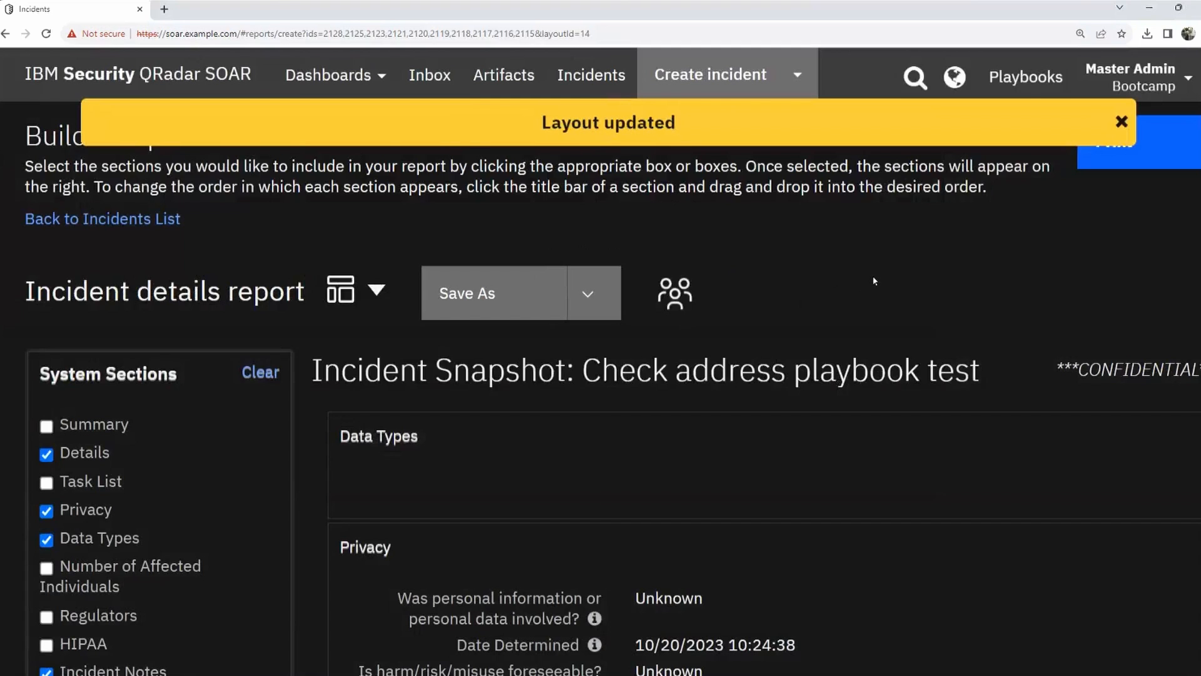
Review the options for managing the saved template and where it is listed among the report templates.
scroll(168, 312, "down", 2)
scroll(392, 336, "up", 2)
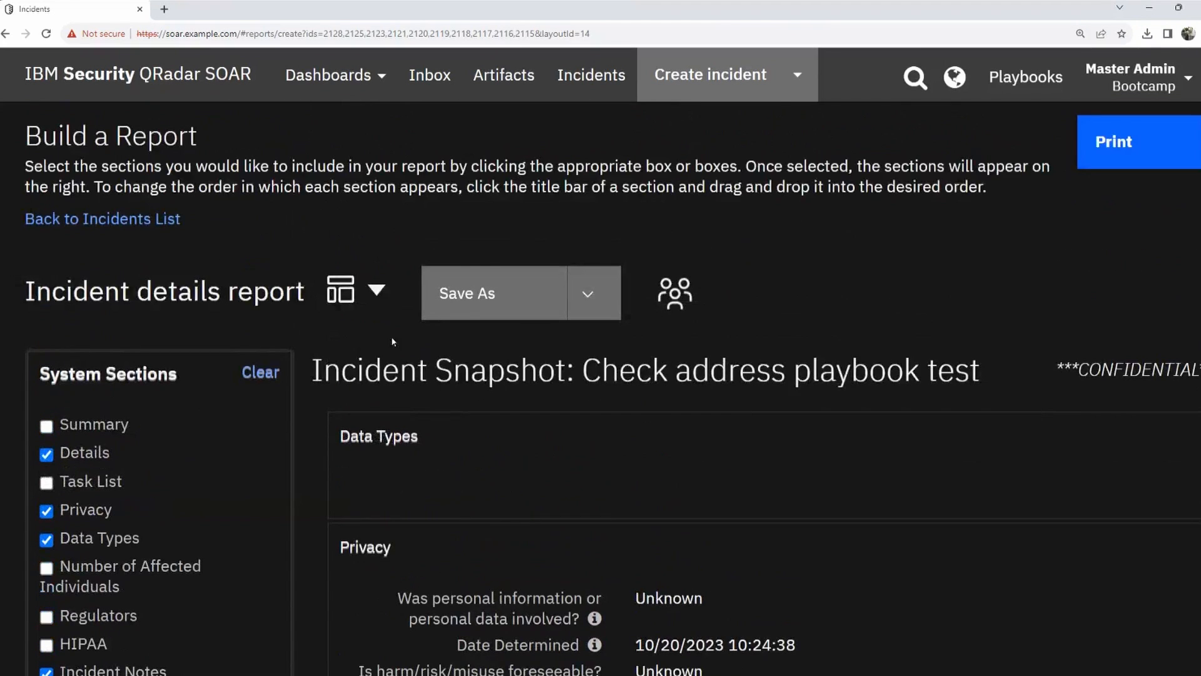
scroll(596, 316, "down", 1)
left_click(588, 233)
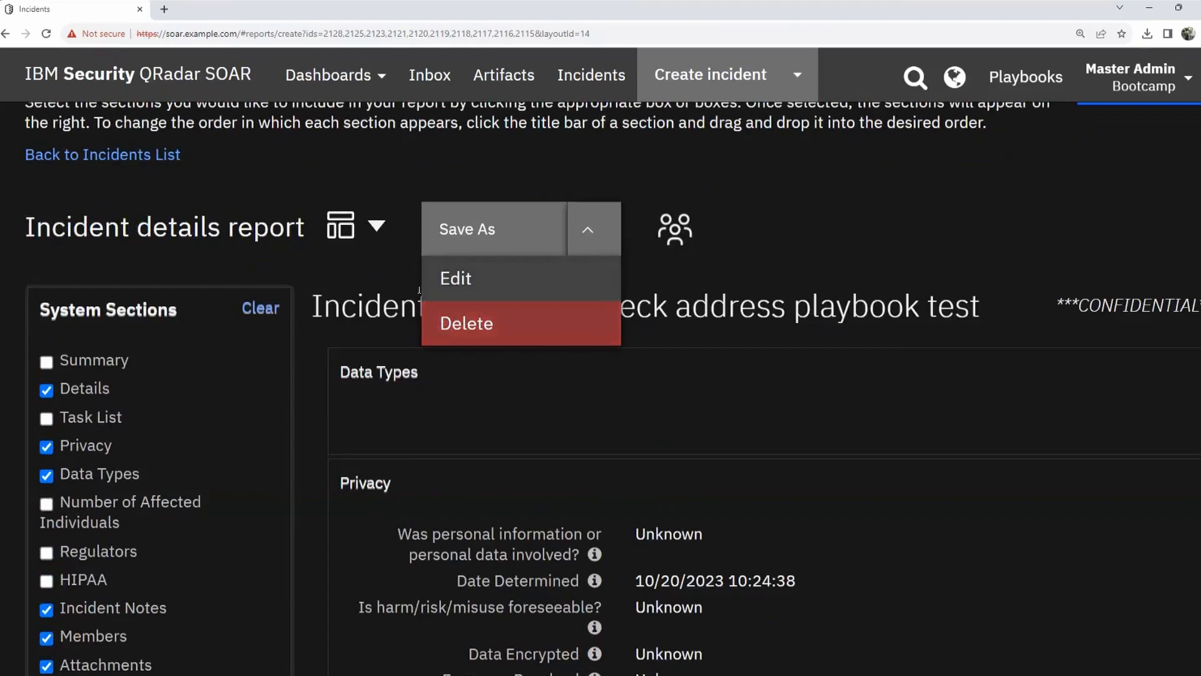
left_click(849, 243)
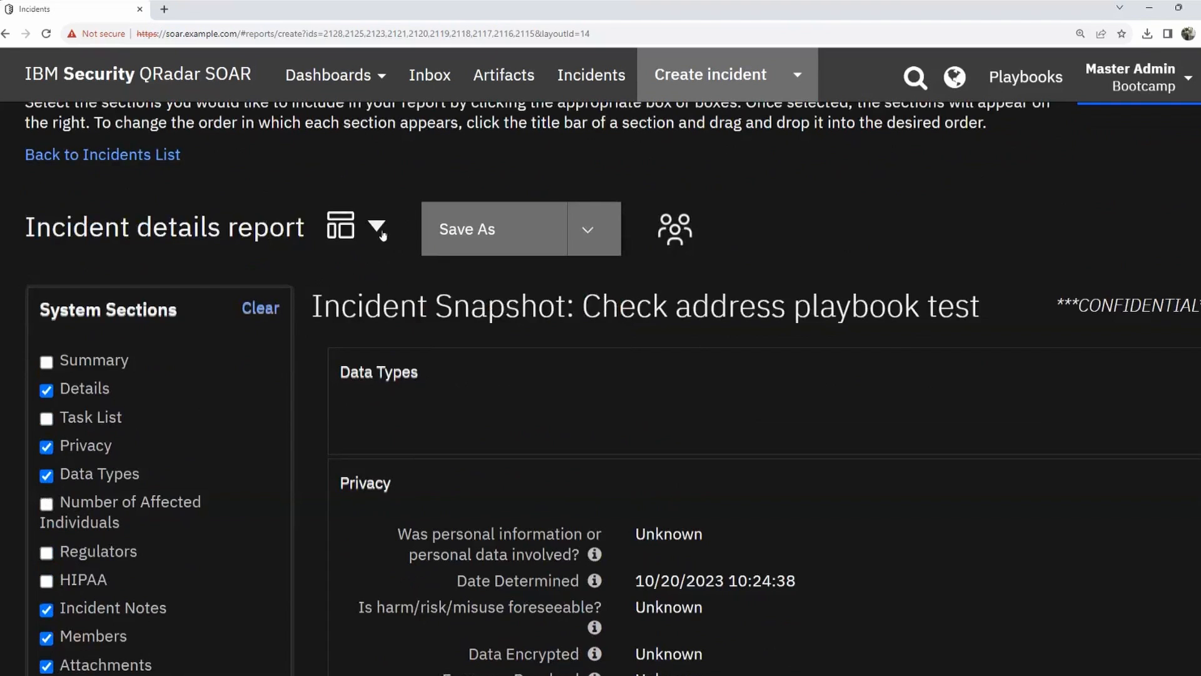
left_click(378, 229)
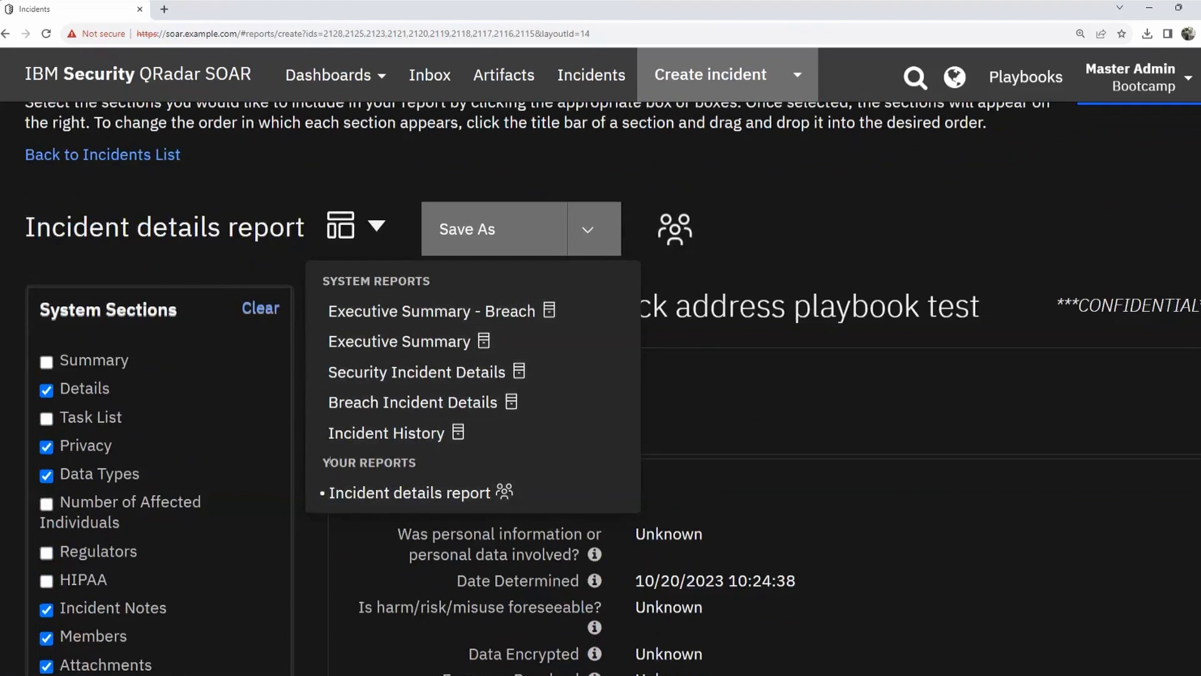
left_click_drag(325, 463, 369, 464)
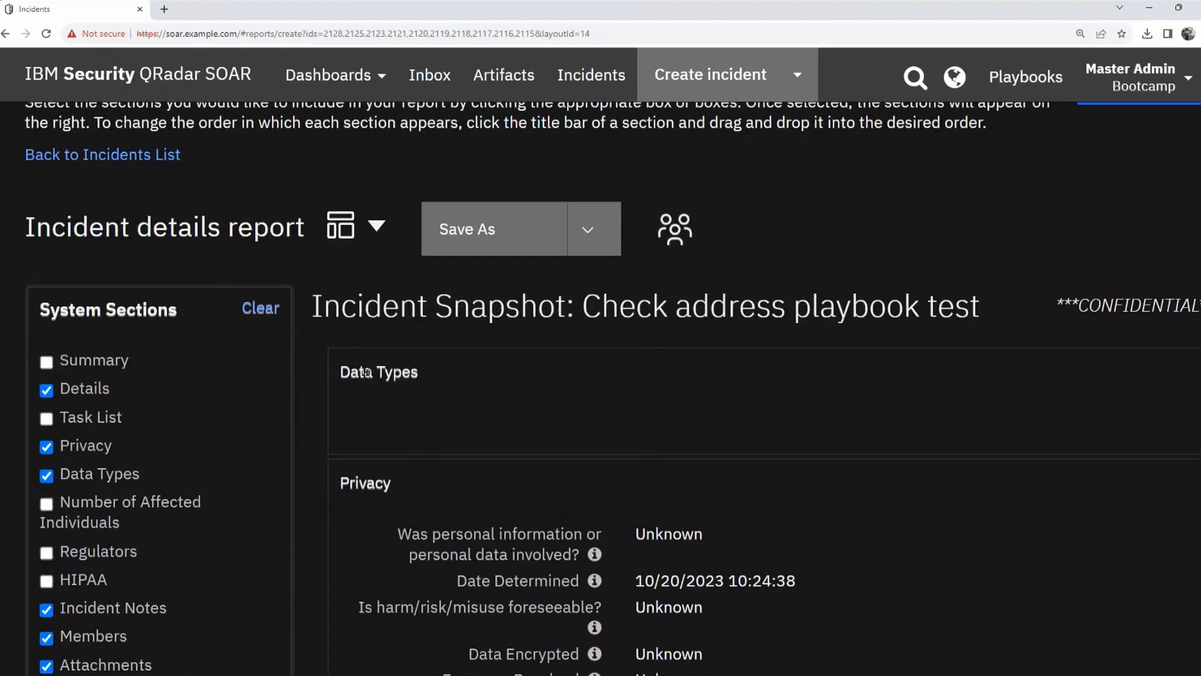
left_click(377, 225)
left_click(376, 225)
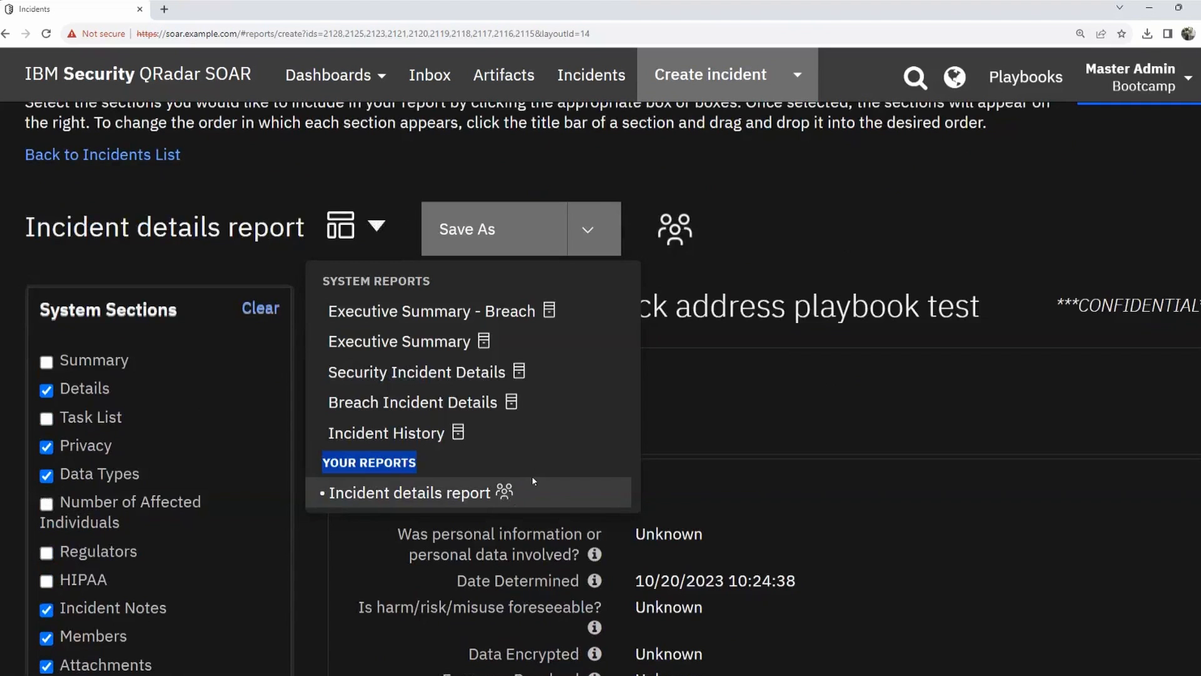
left_click(876, 190)
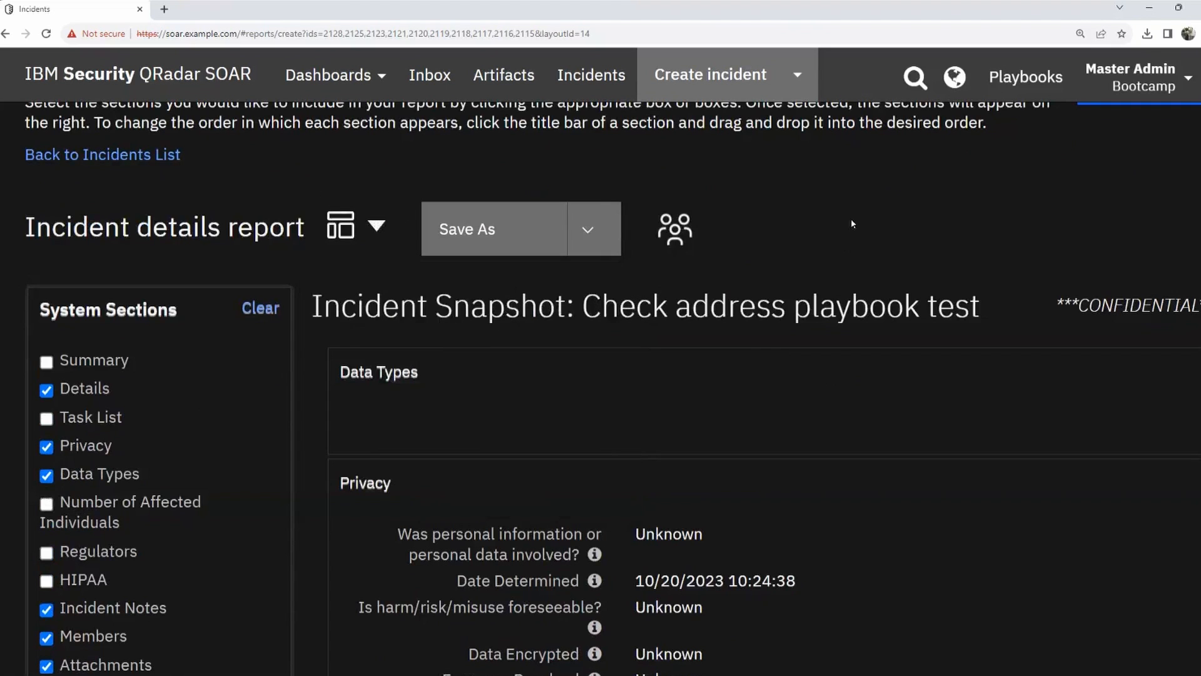
scroll(853, 226, "up", 1)
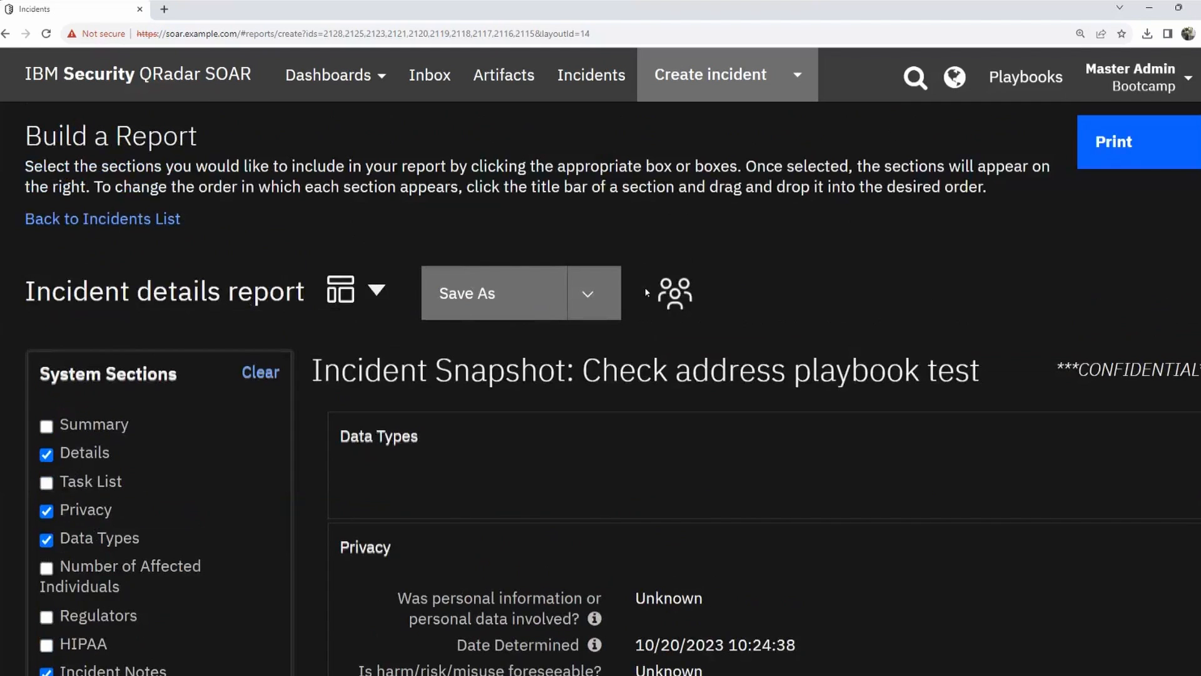
Return to the Incidents list, select all incidents on the page, and choose the Incident details report template for a printable report.
left_click(594, 75)
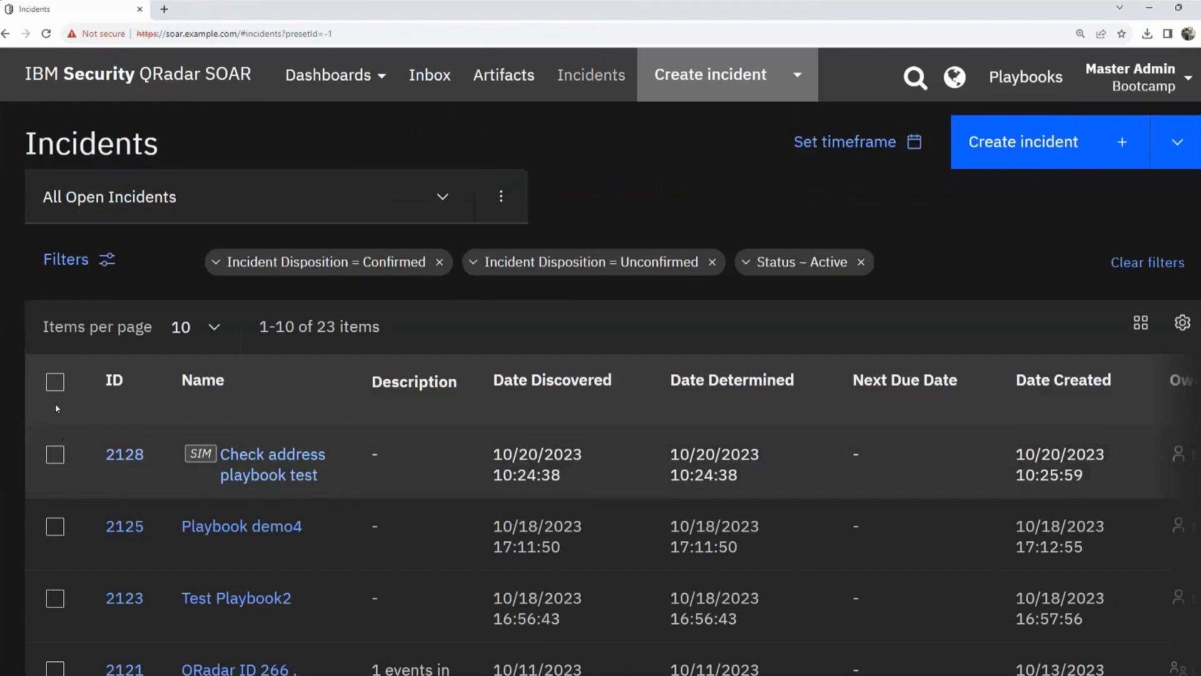
left_click(55, 380)
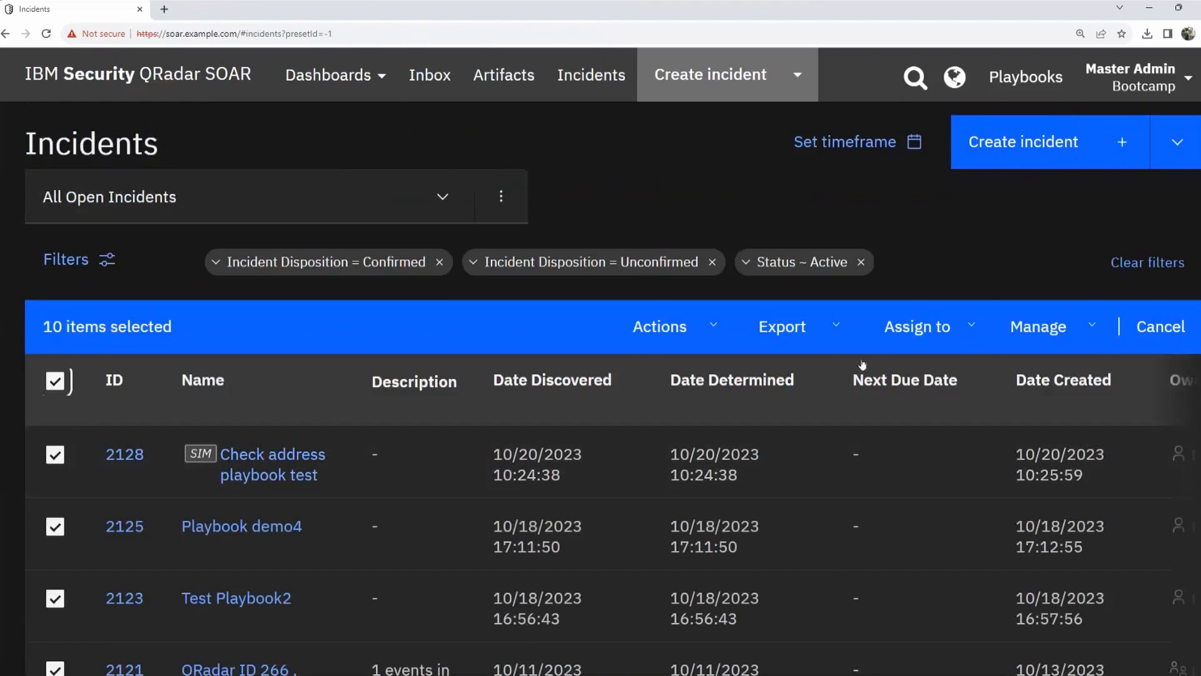
left_click(849, 330)
left_click(761, 467)
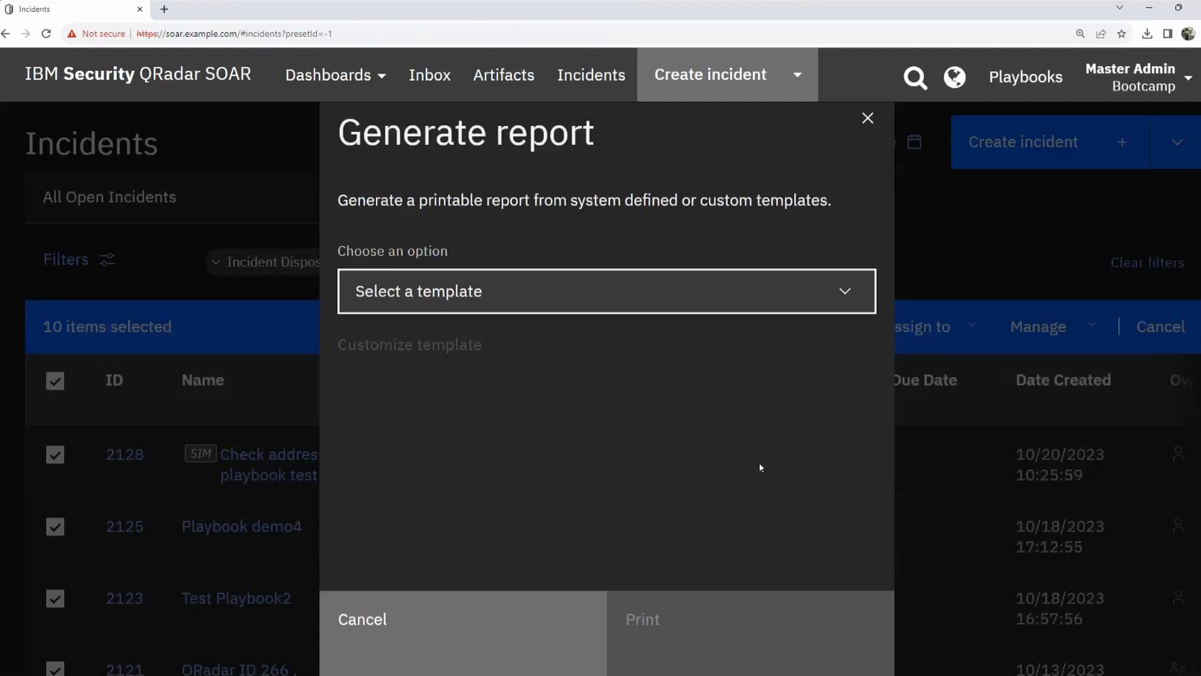
left_click(543, 295)
scroll(759, 443, "down", 1)
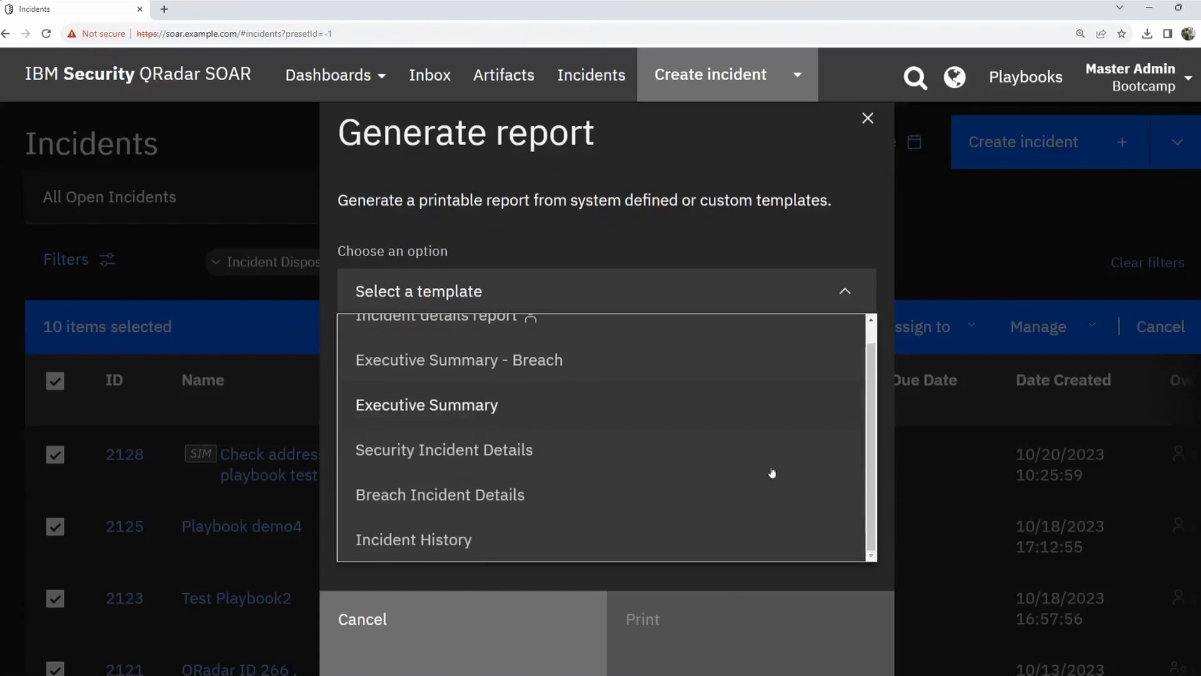
scroll(610, 495, "up", 1)
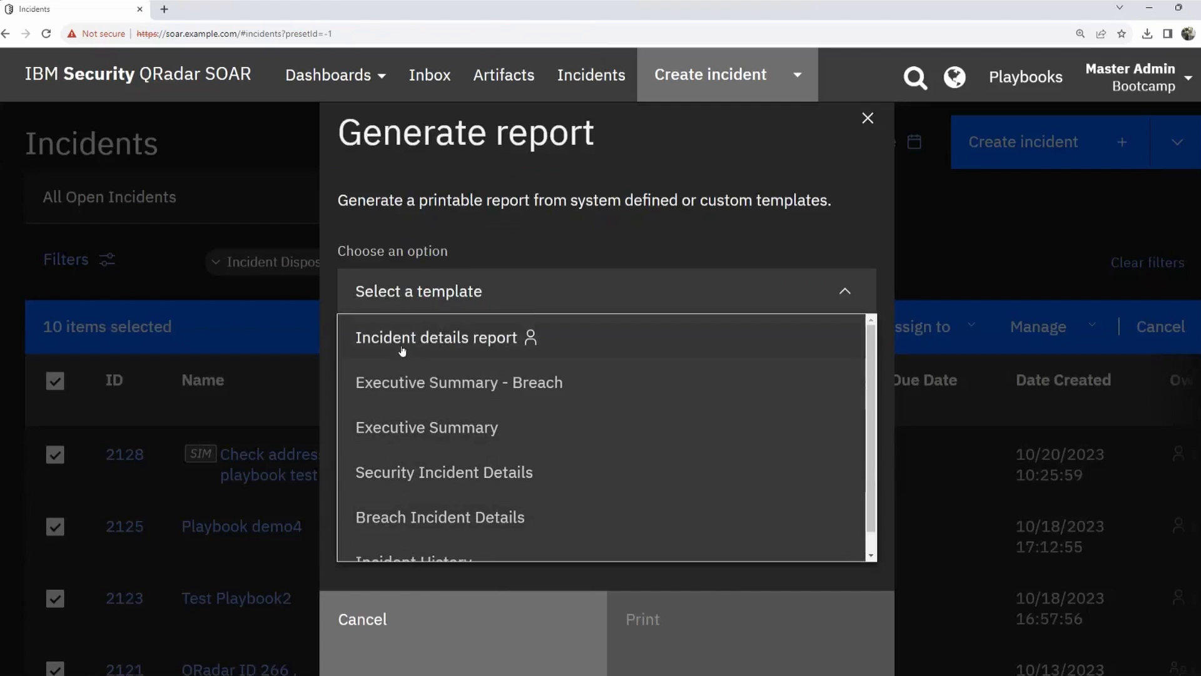
left_click(535, 341)
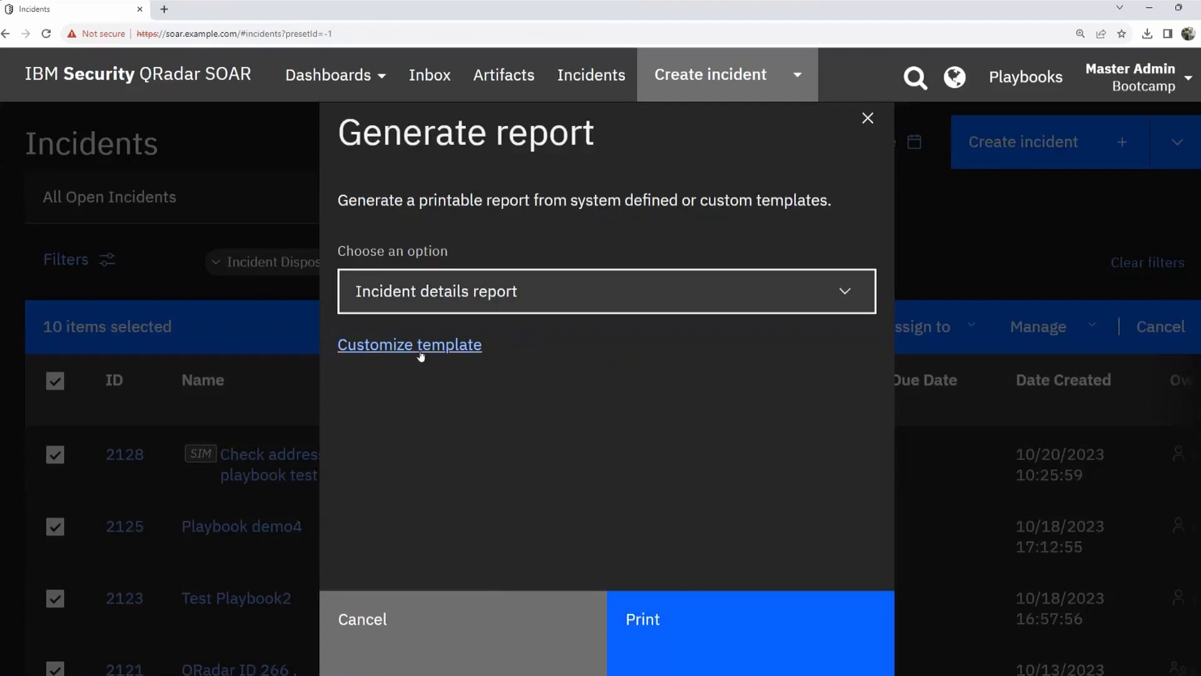
Examine the print preview of the Incident details report, cancel printing and report generation, and clear the incident selection.
left_click(705, 649)
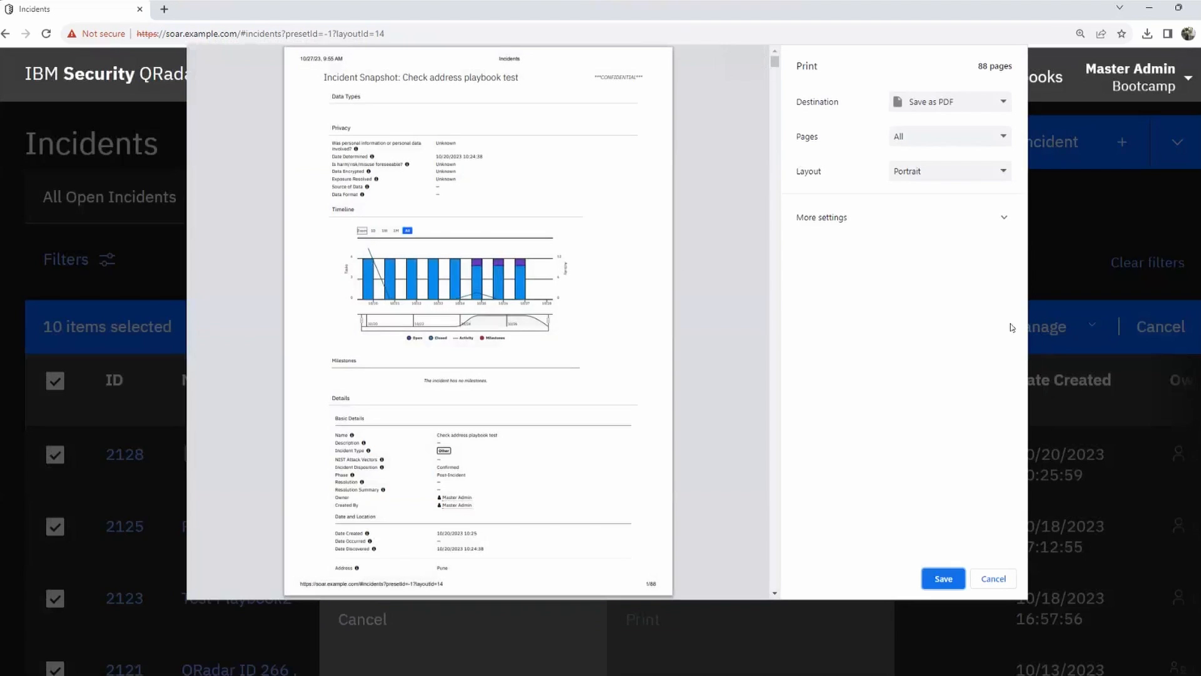
scroll(450, 342, "down", 12)
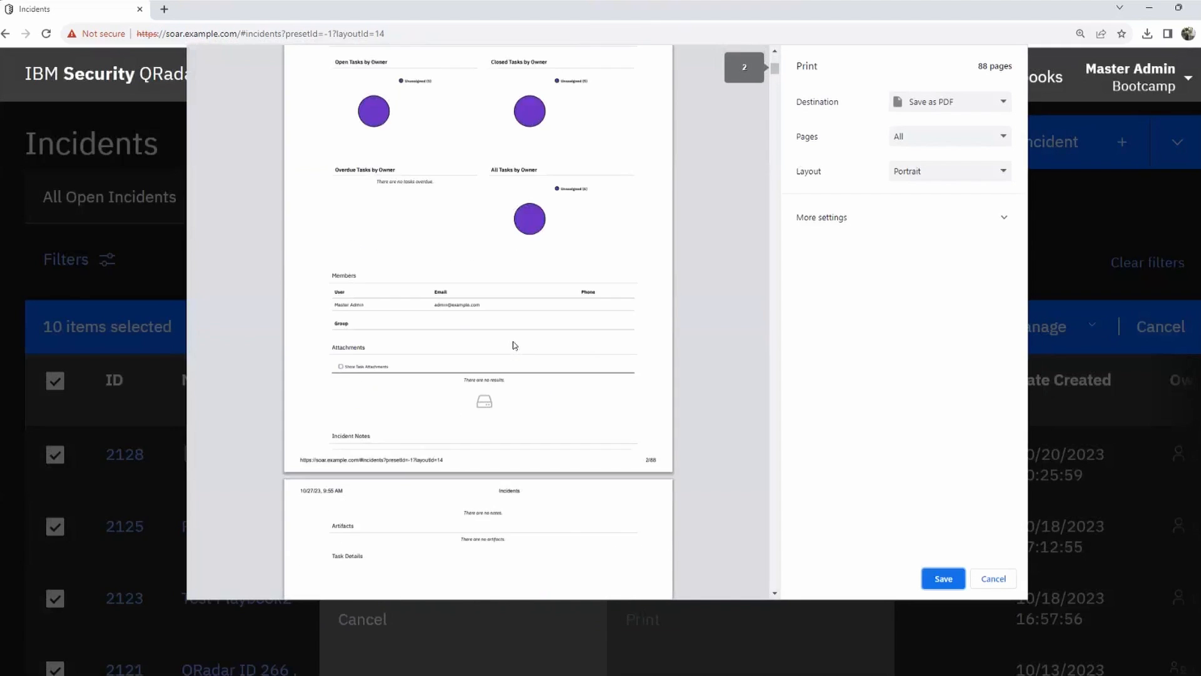
scroll(513, 345, "down", 20)
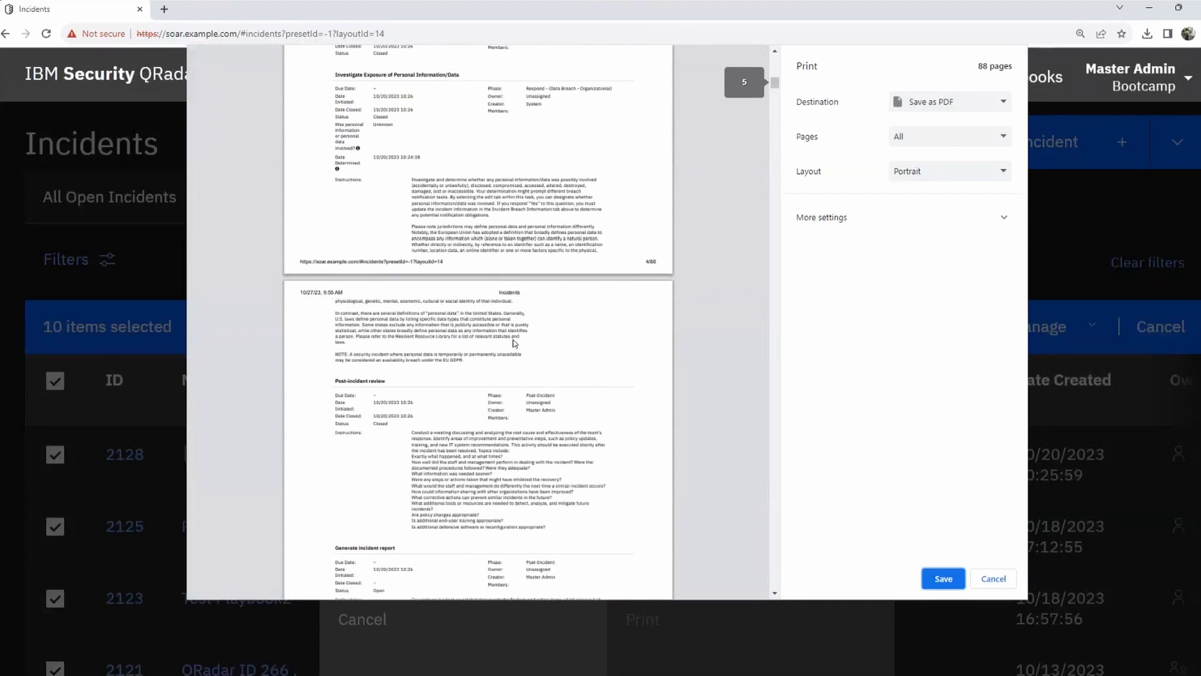
scroll(513, 344, "down", 8)
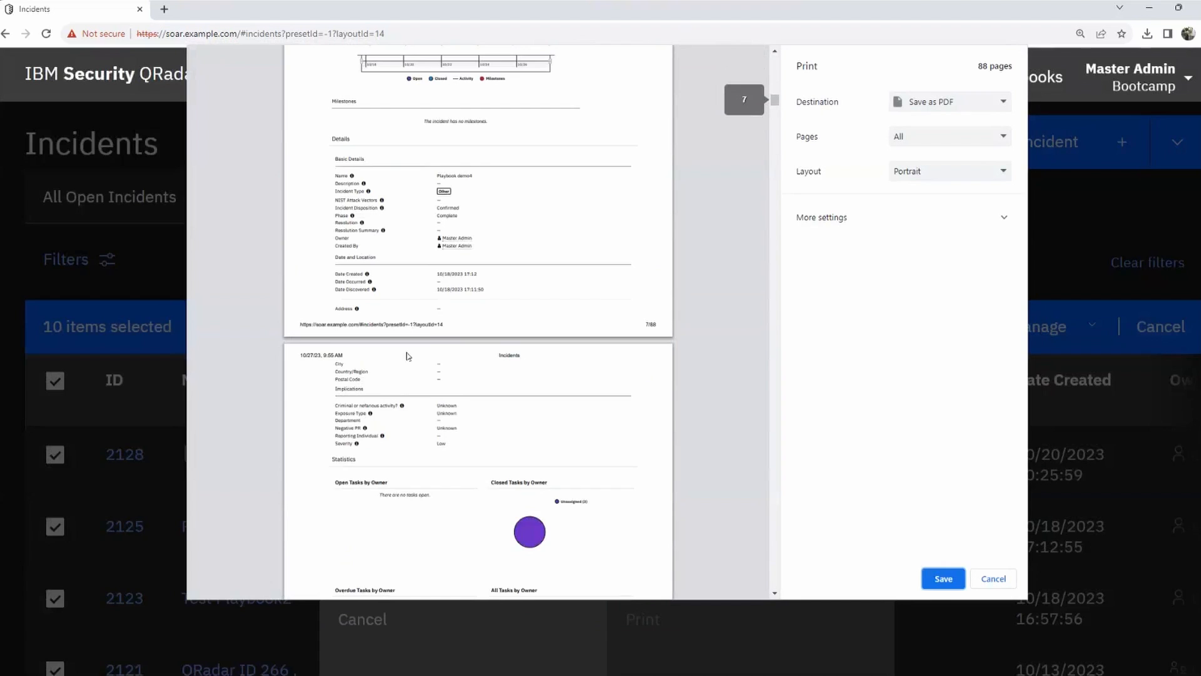
scroll(434, 352, "up", 4)
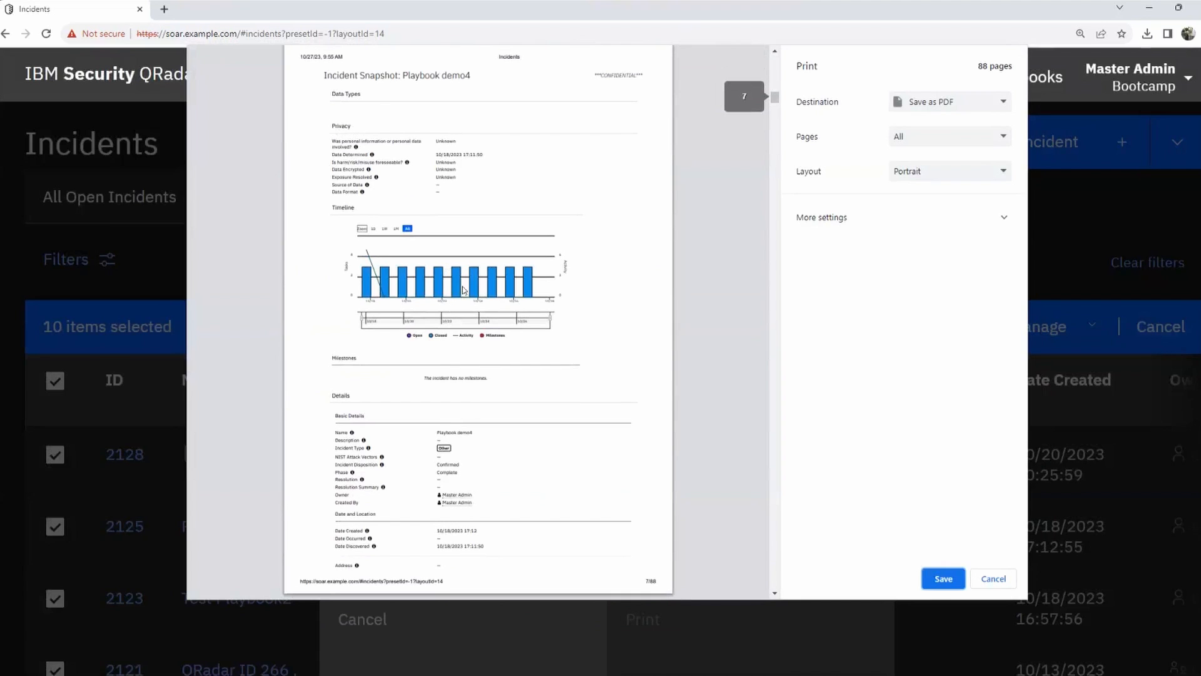
scroll(474, 298, "up", 5)
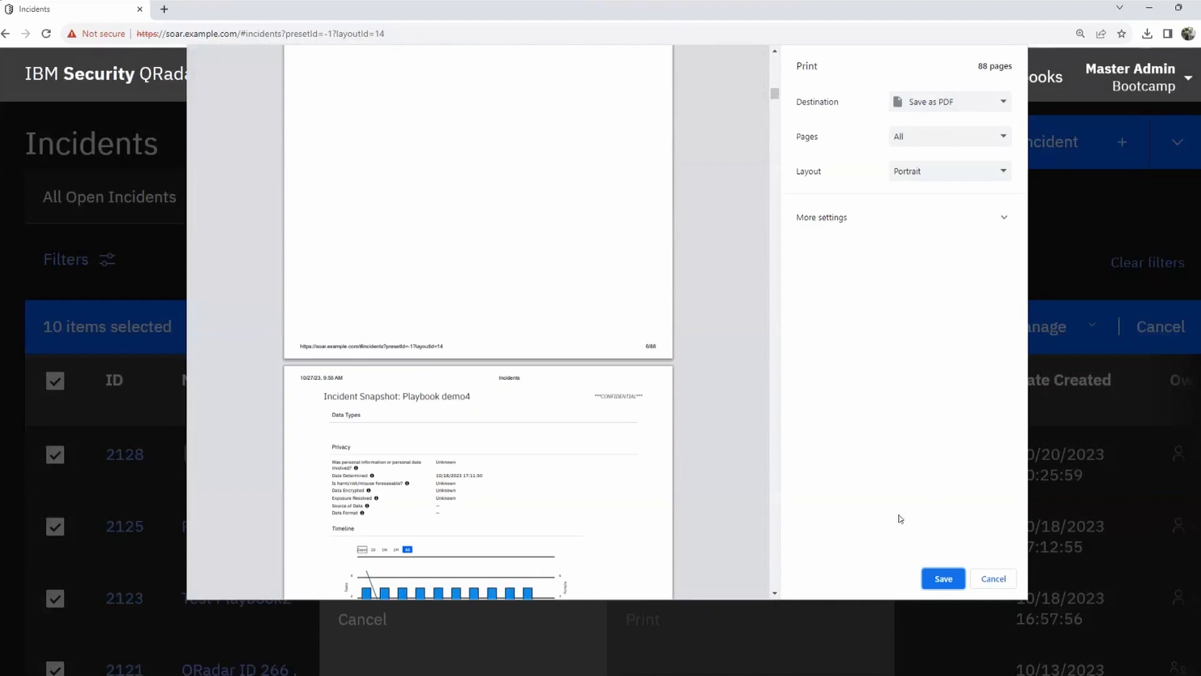
left_click(993, 577)
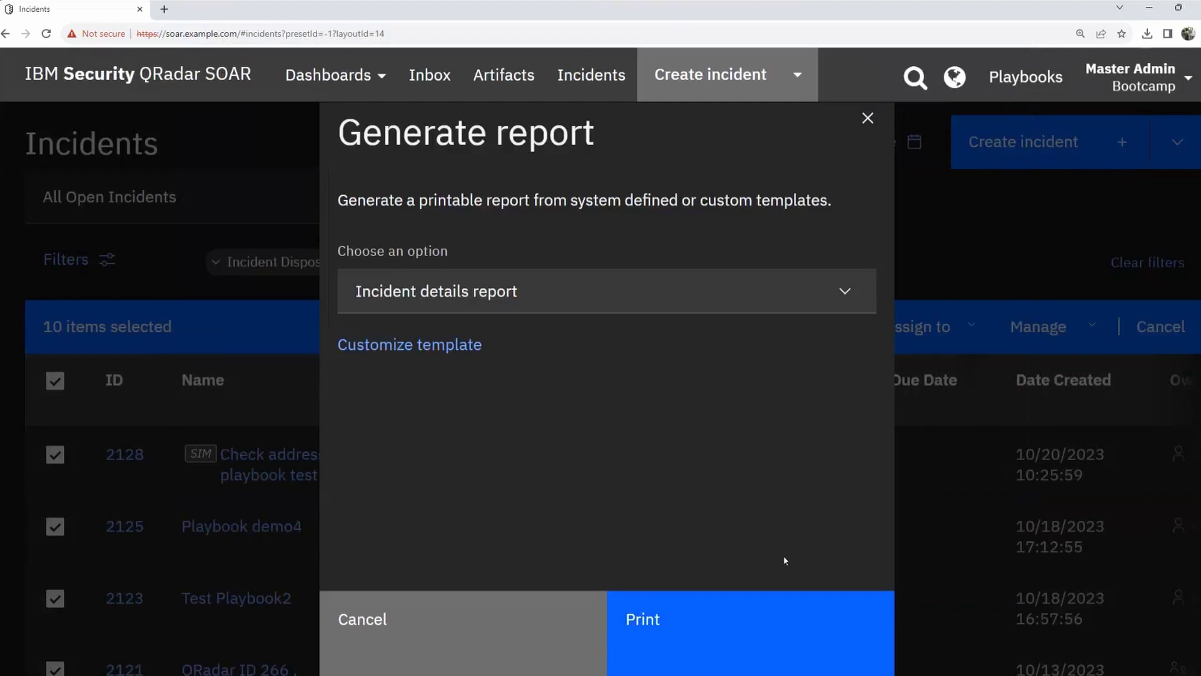
left_click(421, 632)
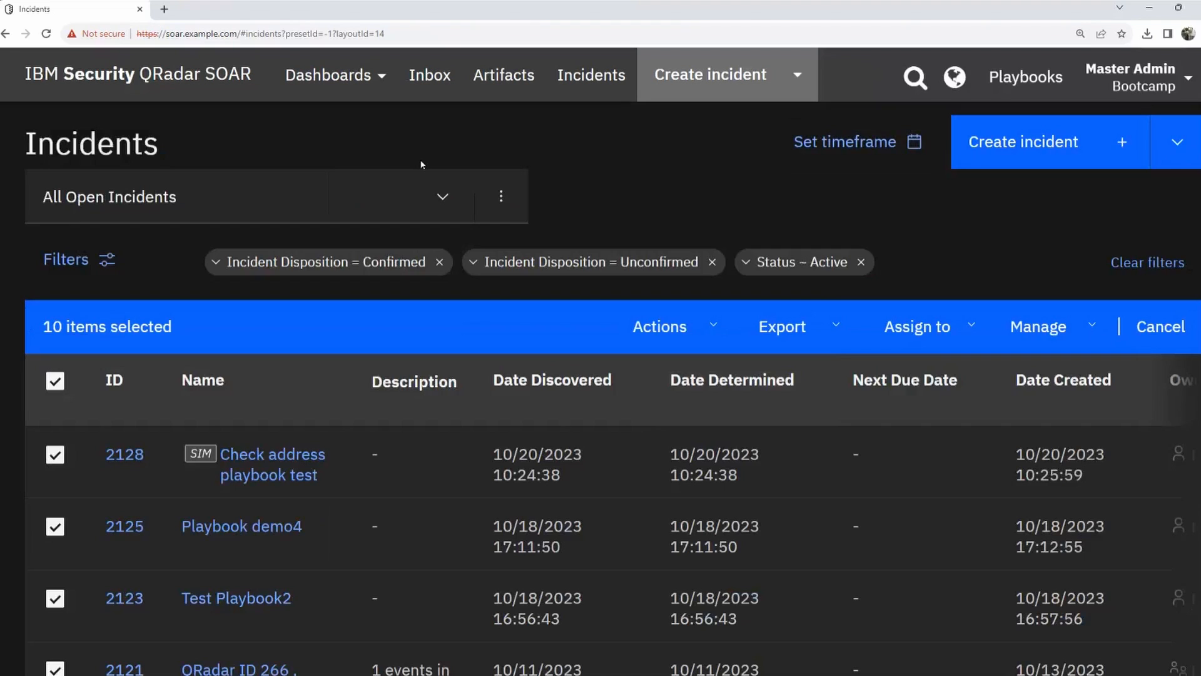
left_click(56, 382)
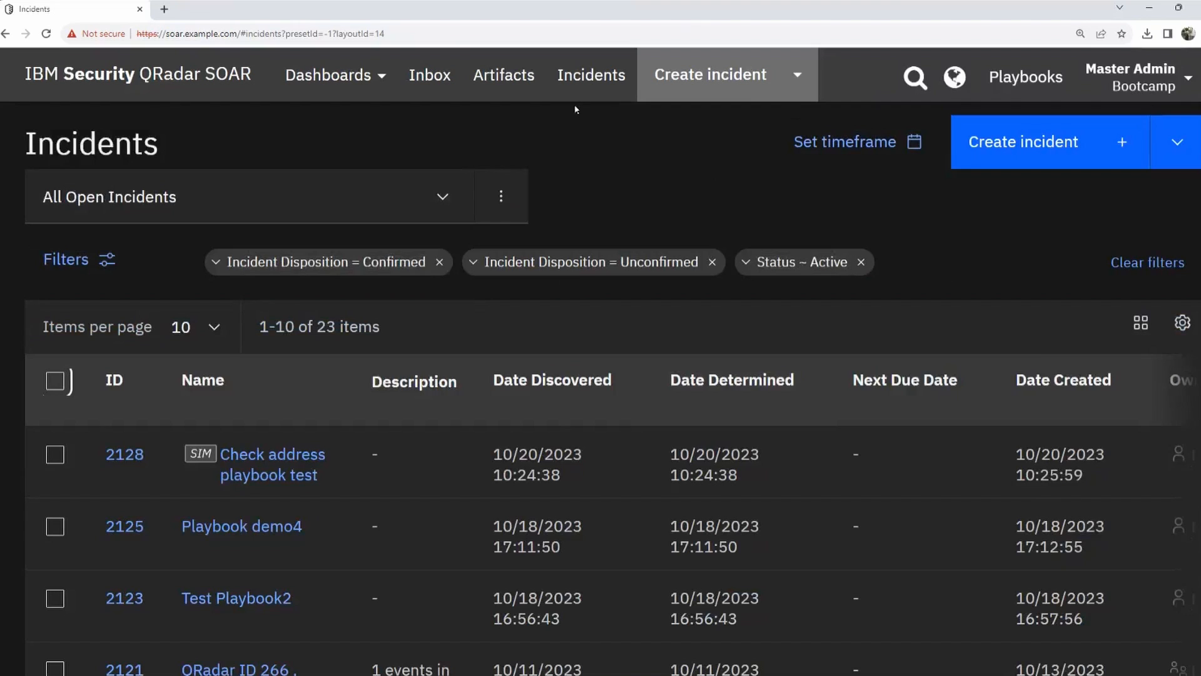
Open the Analytics Dashboard.
left_click(379, 80)
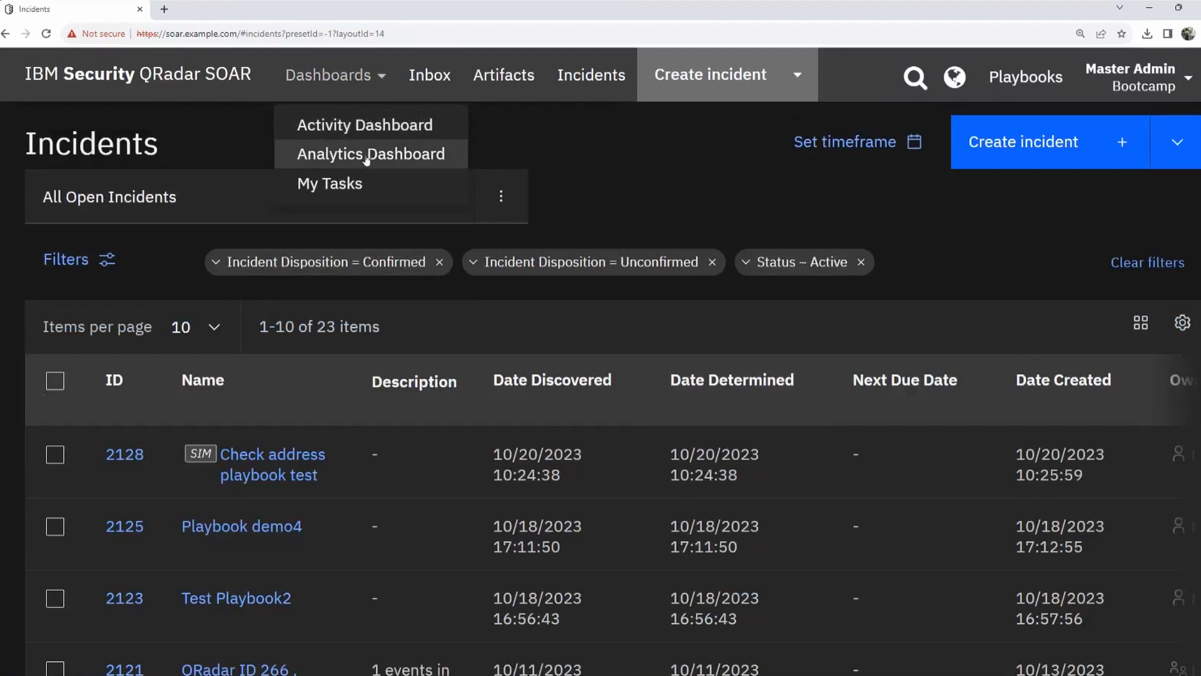
left_click(381, 80)
left_click(381, 80)
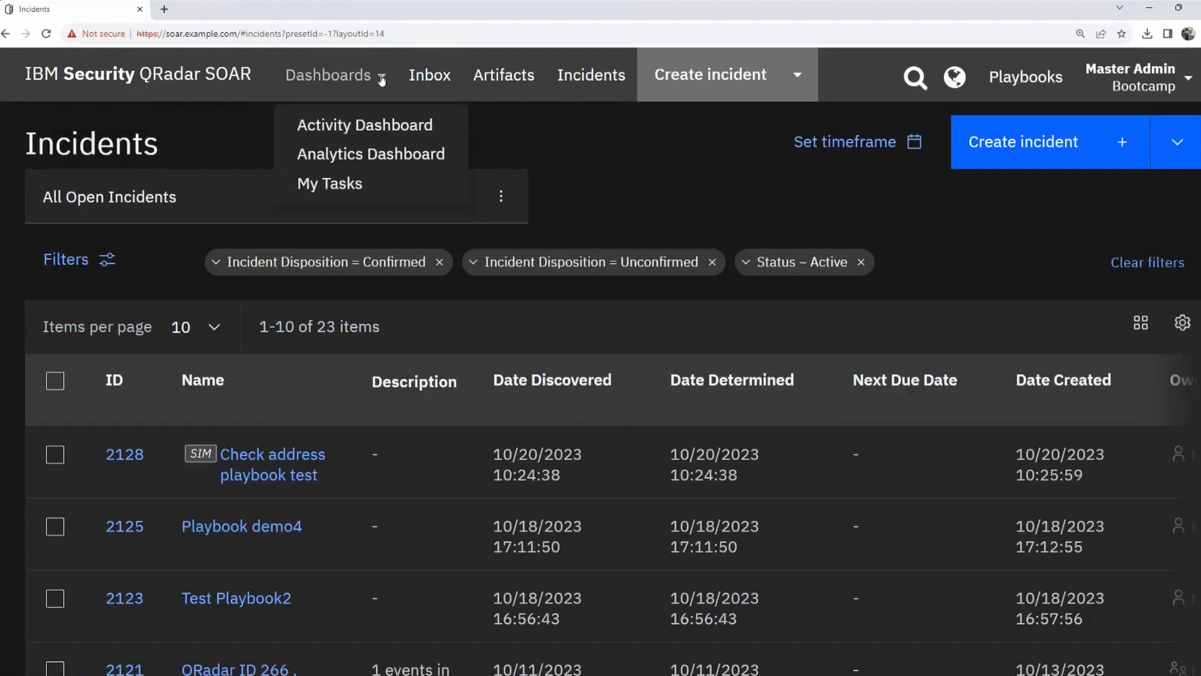
left_click(441, 153)
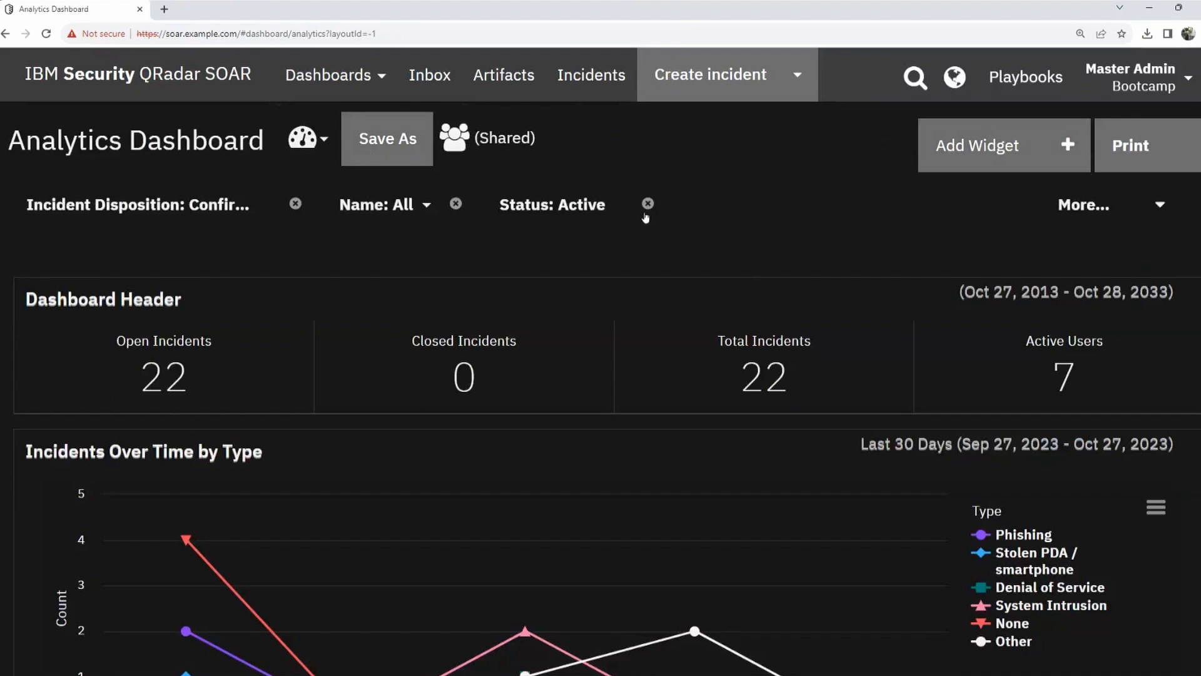
Look through all dashboard widgets, from the Dashboard Header to the Phase and Time in Phase by Incident Type charts.
scroll(793, 279, "down", 4)
scroll(740, 260, "up", 4)
scroll(701, 325, "down", 2)
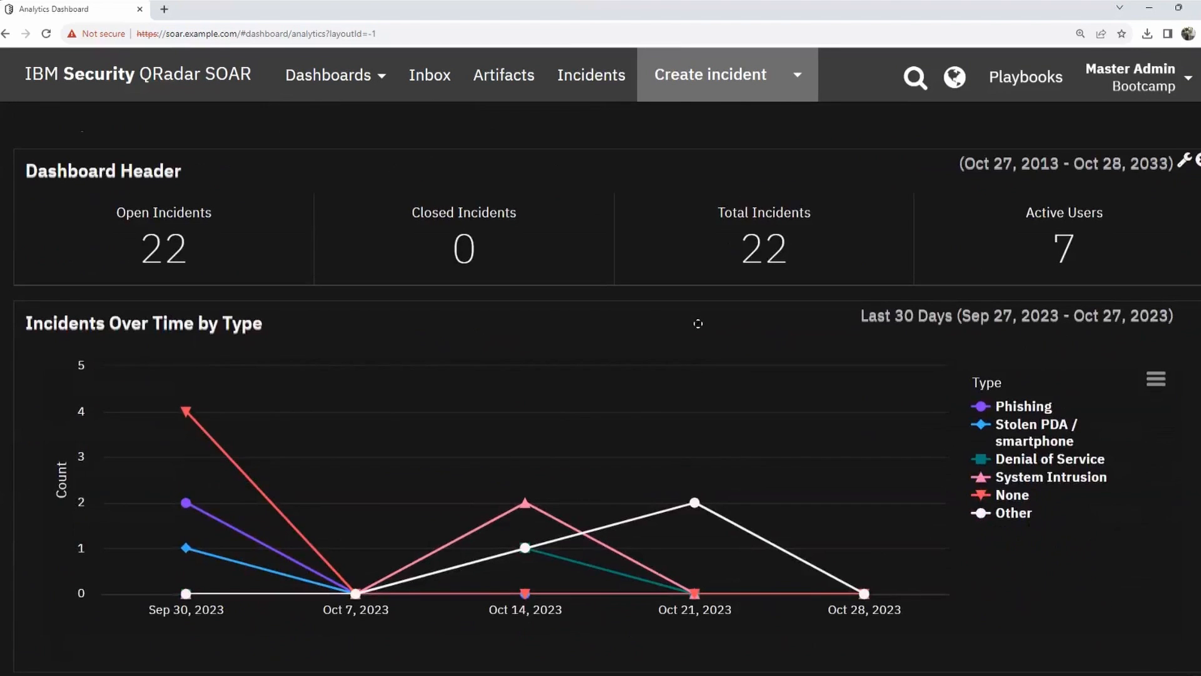
scroll(228, 298, "down", 1)
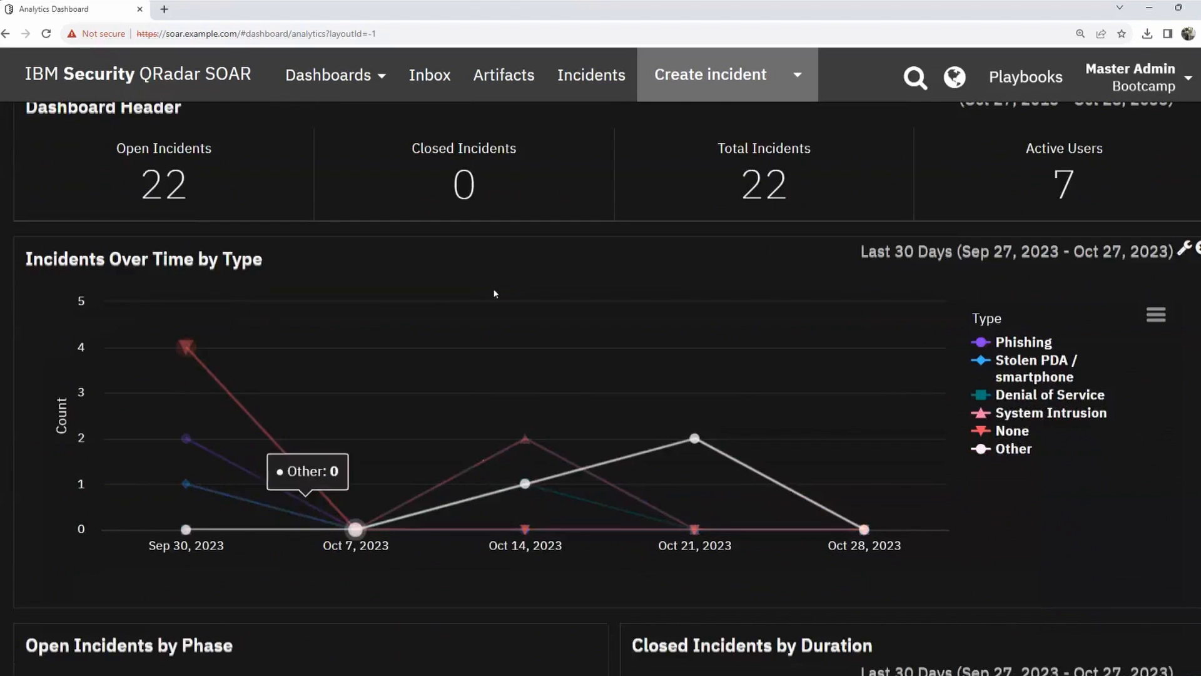
scroll(837, 317, "down", 7)
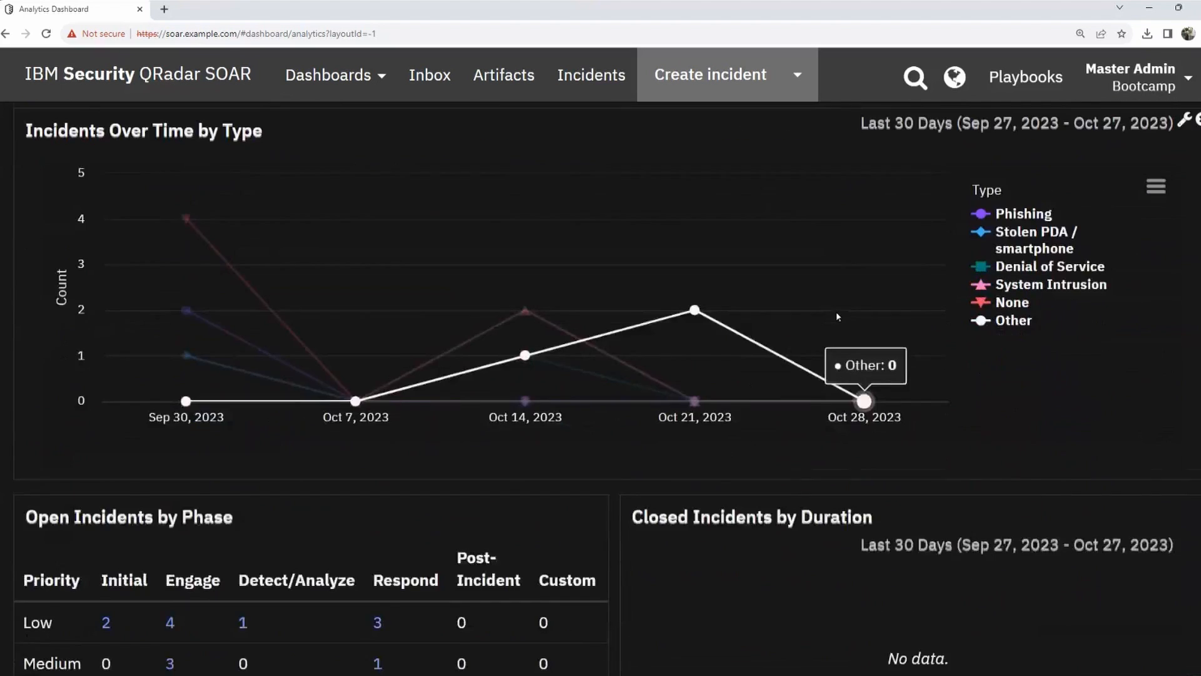
scroll(307, 225, "down", 3)
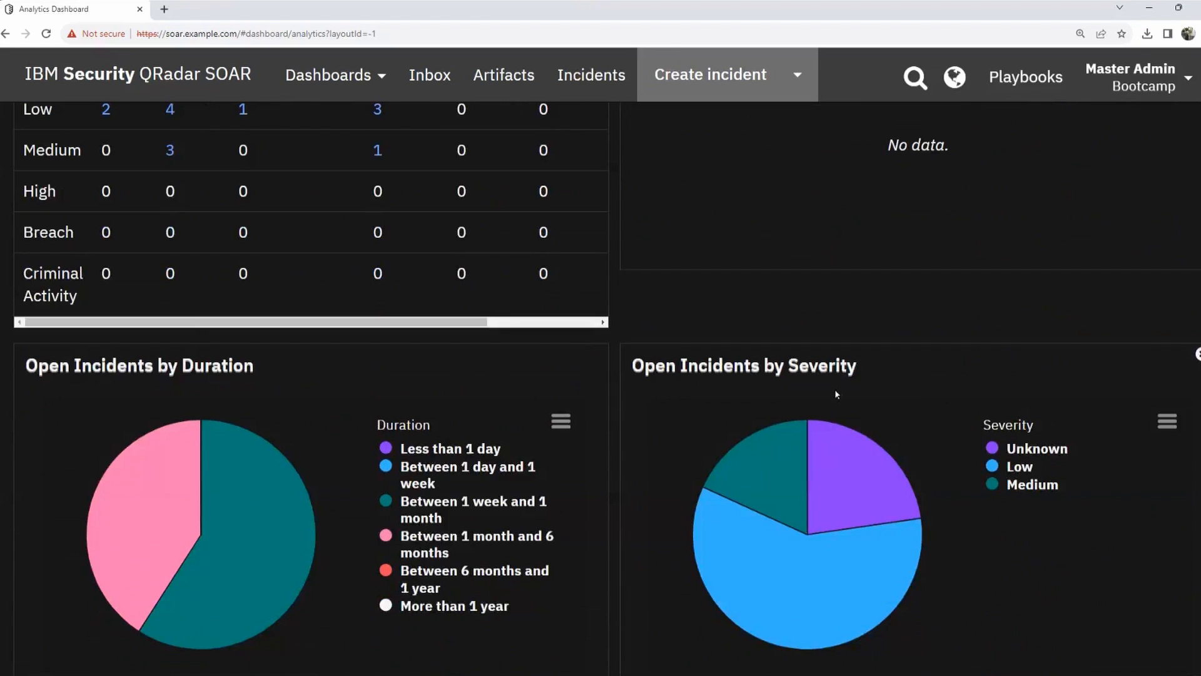
scroll(837, 394, "down", 7)
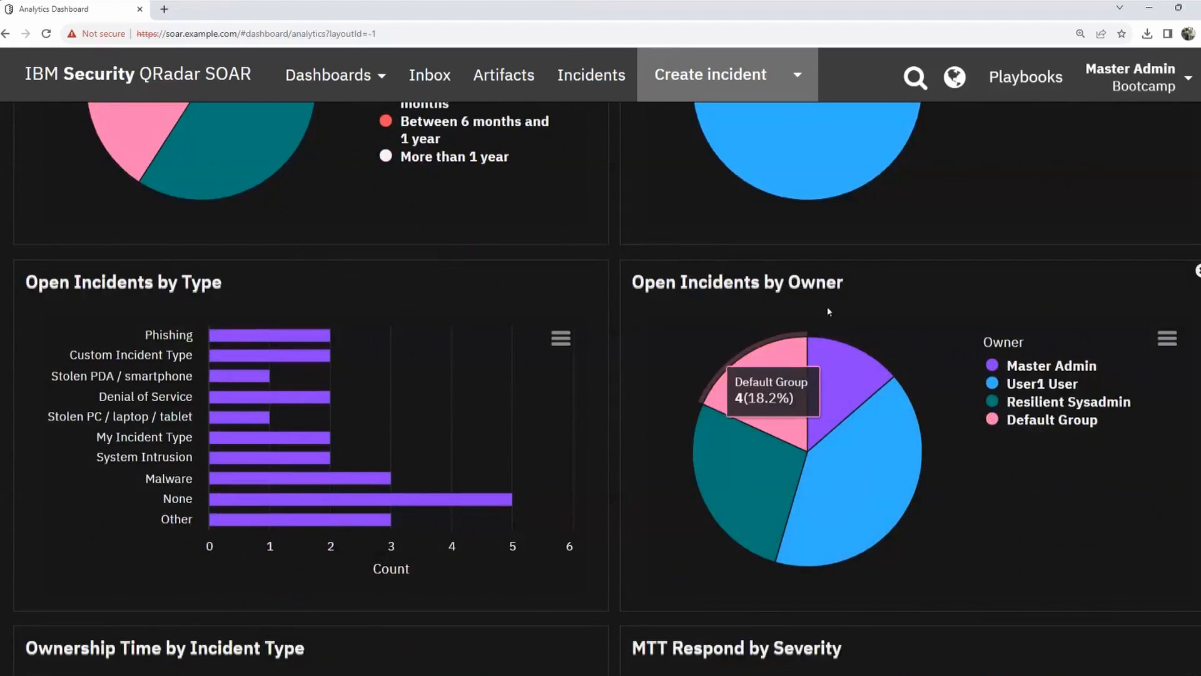
scroll(478, 335, "down", 11)
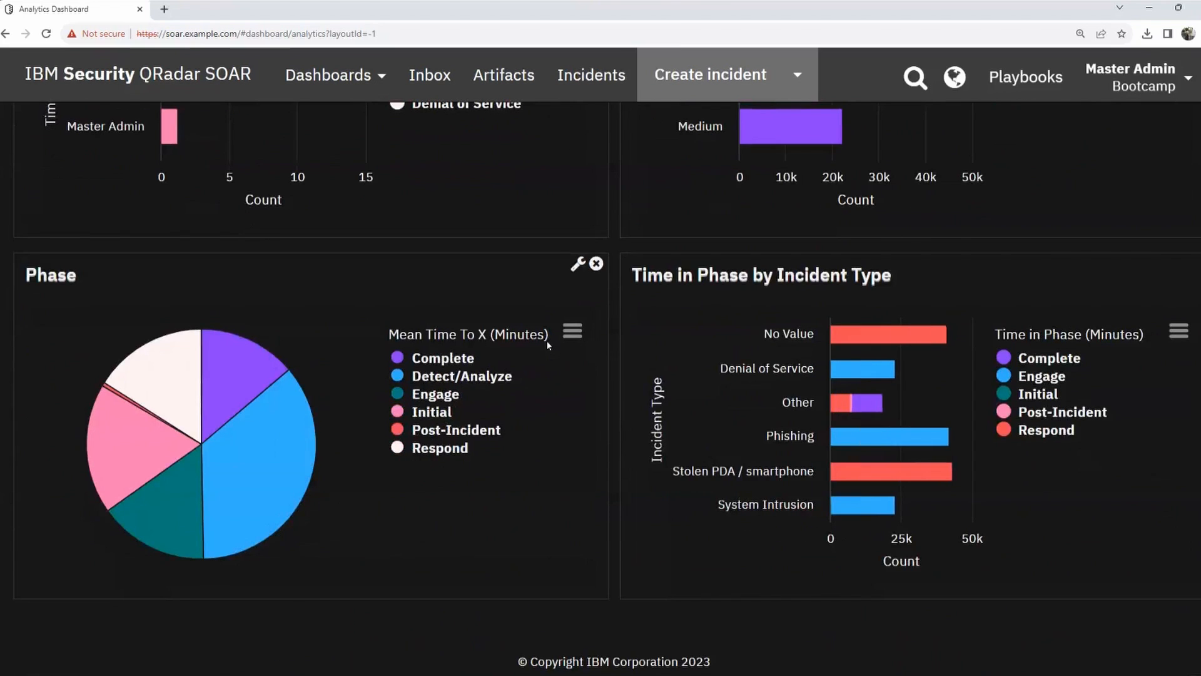
scroll(519, 335, "up", 9)
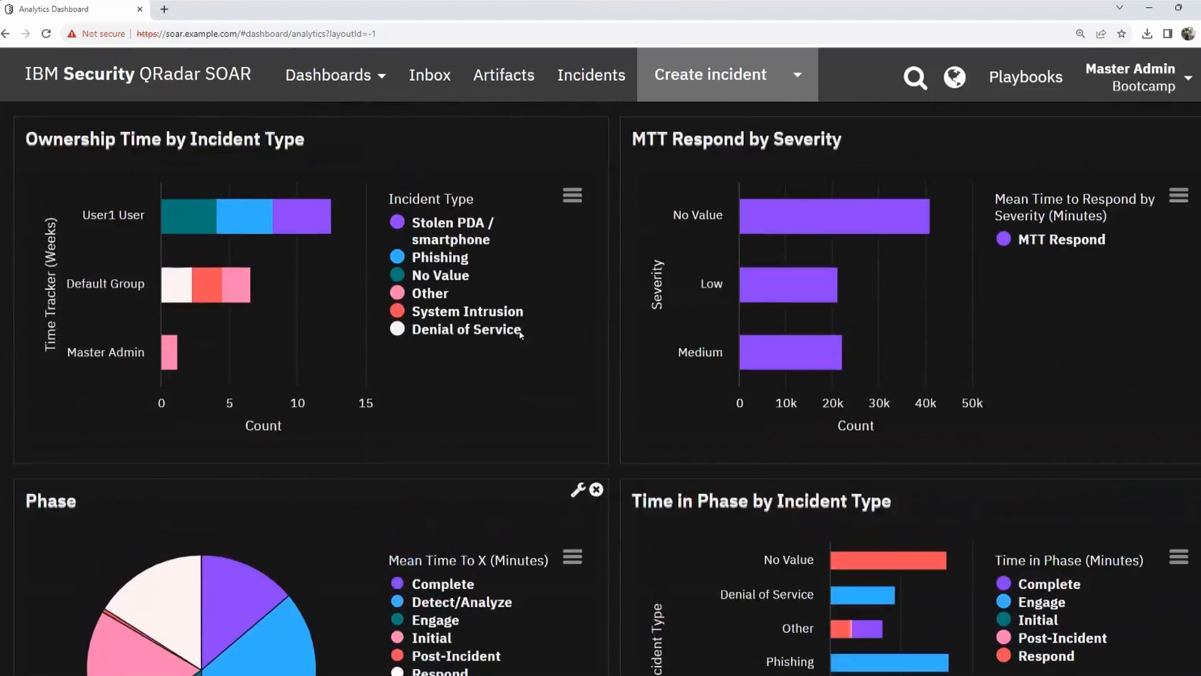
scroll(519, 335, "up", 5)
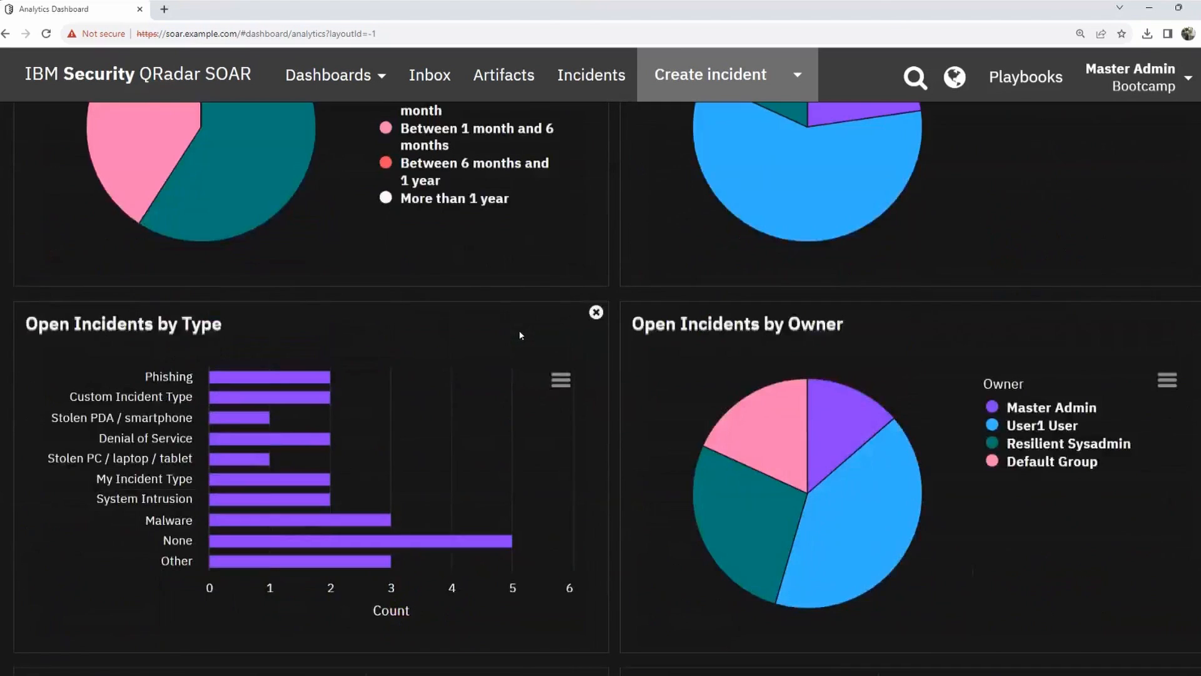
scroll(213, 528, "down", 1)
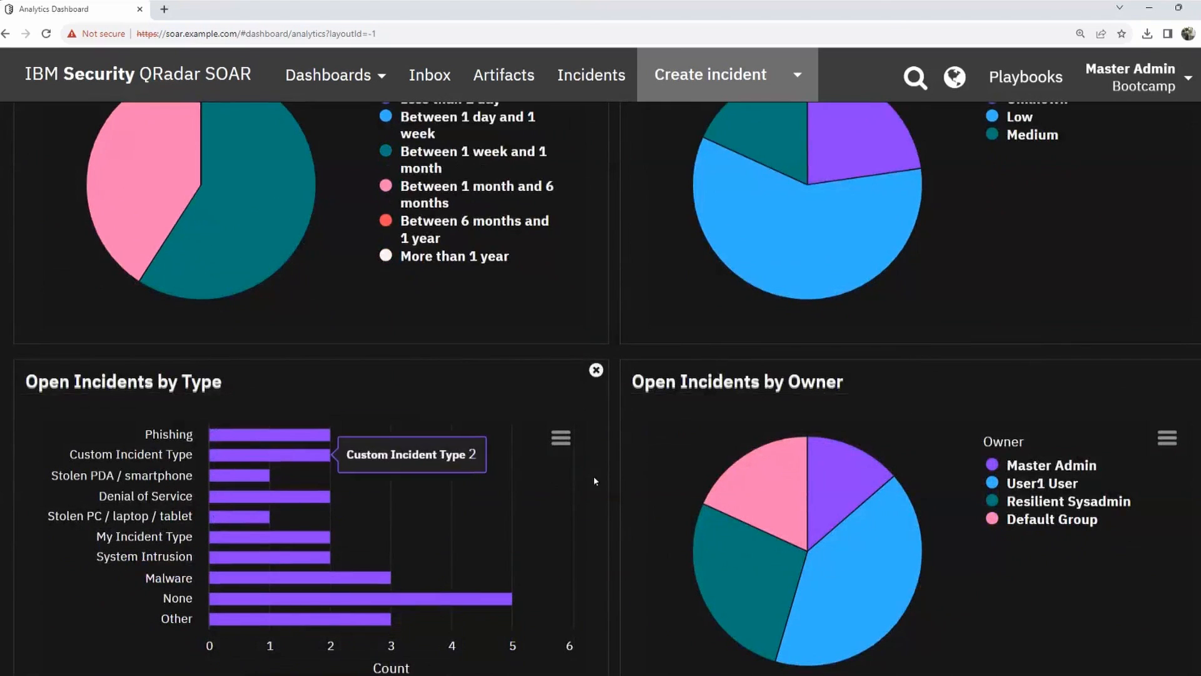
scroll(788, 508, "up", 2)
scroll(788, 508, "up", 11)
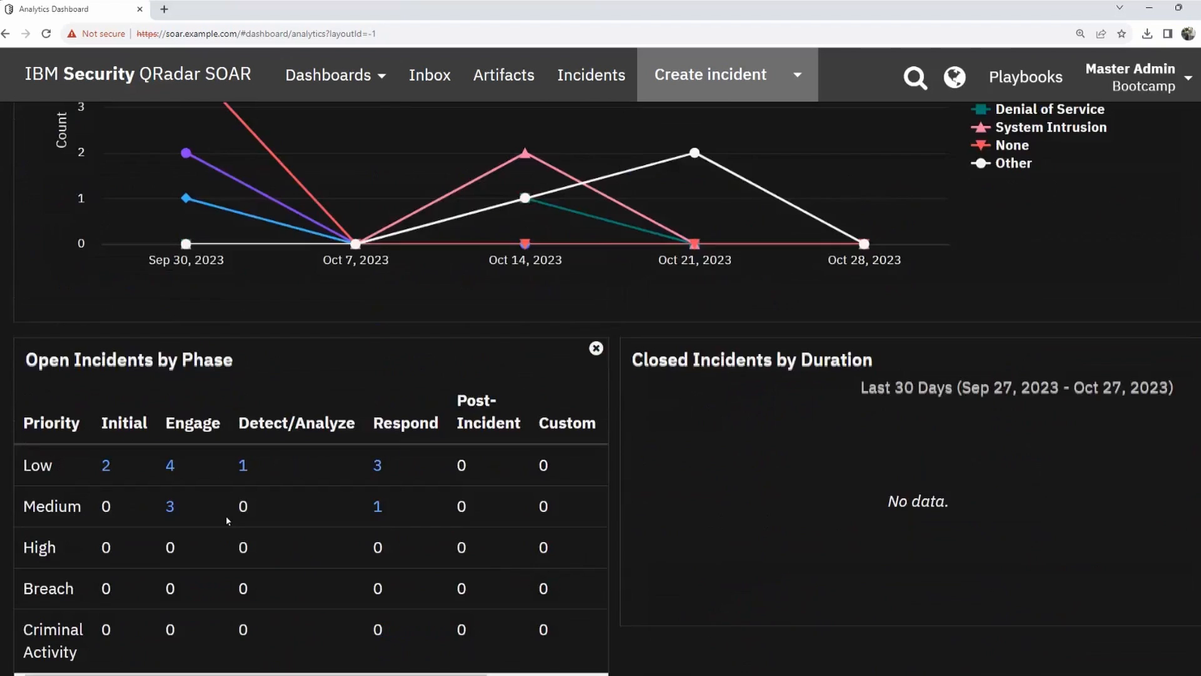
scroll(617, 446, "up", 5)
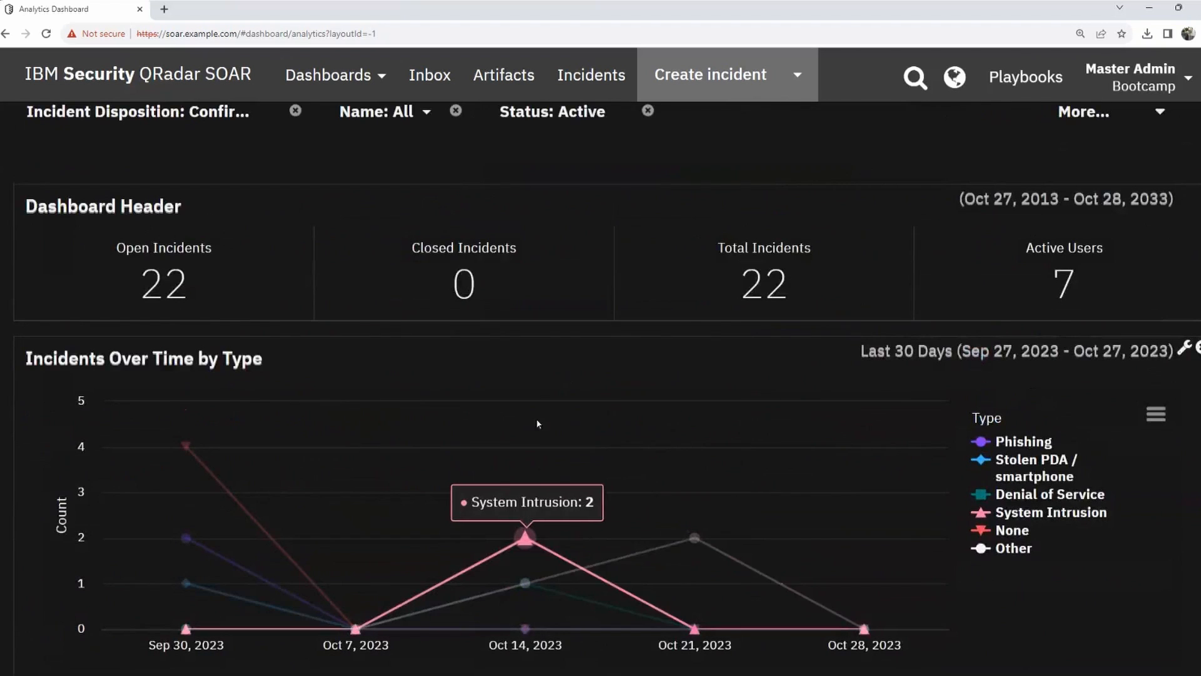
Examine the incident trend, Open Incidents by Phase, and Closed Incidents by Duration widgets together with the open-incident duration and severity charts.
scroll(536, 344, "down", 2)
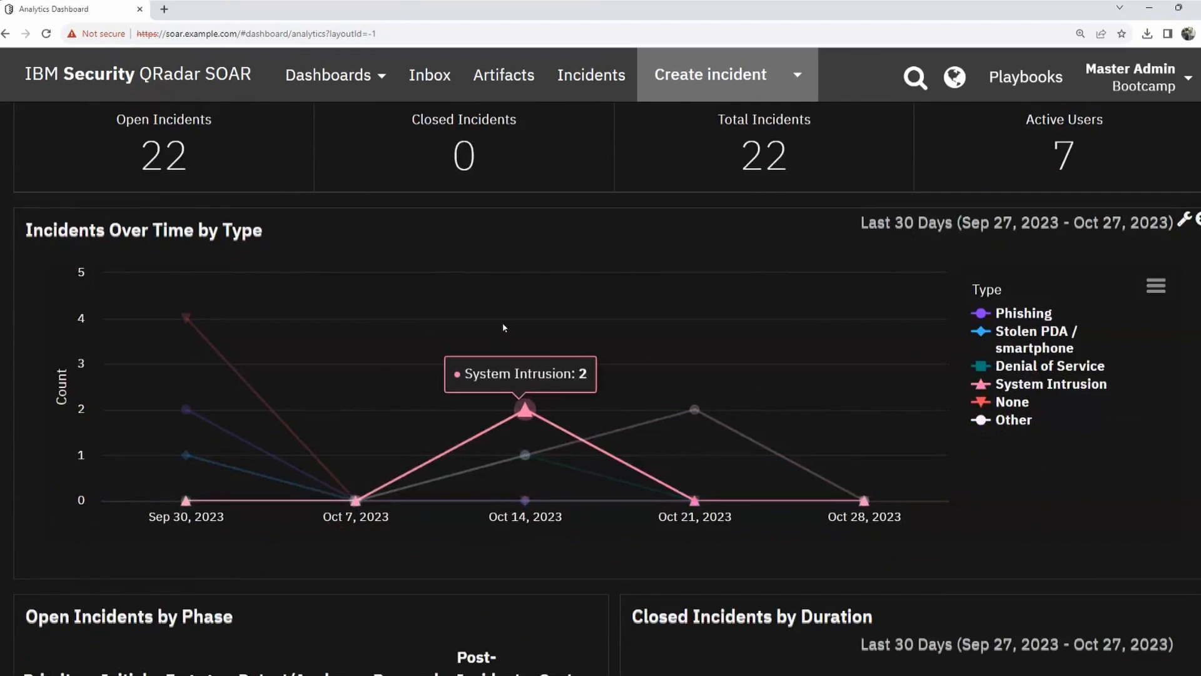
scroll(502, 322, "up", 3)
scroll(504, 324, "up", 1)
scroll(520, 348, "down", 4)
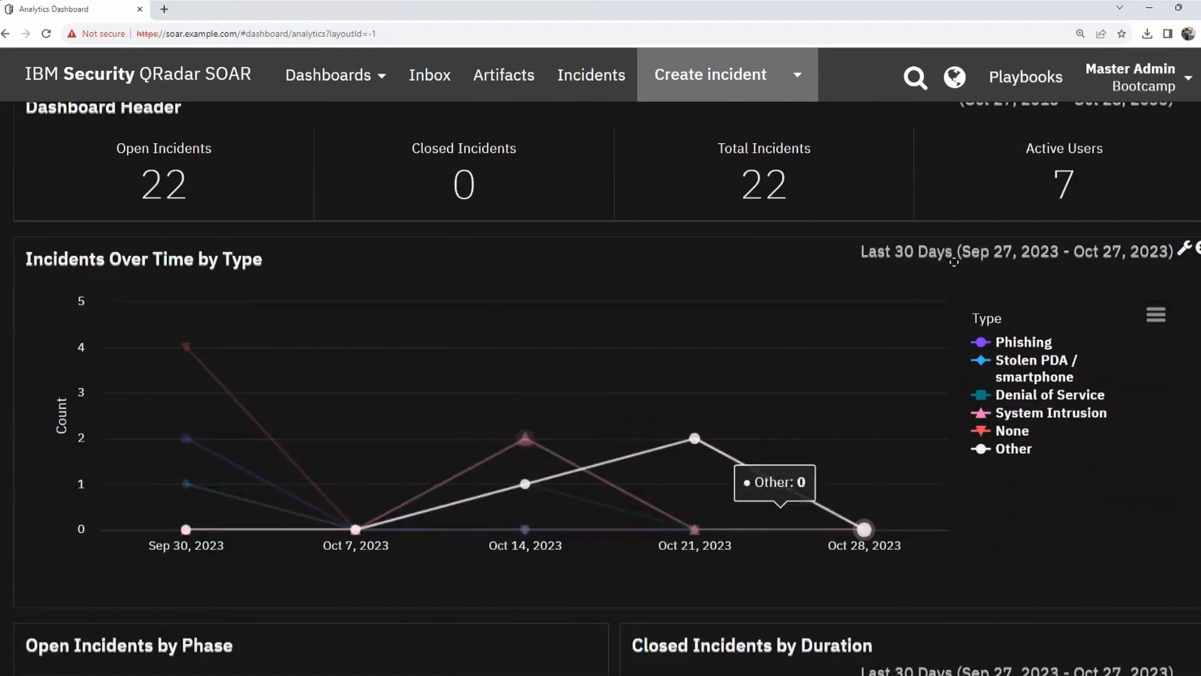
scroll(410, 330, "down", 2)
scroll(411, 330, "down", 4)
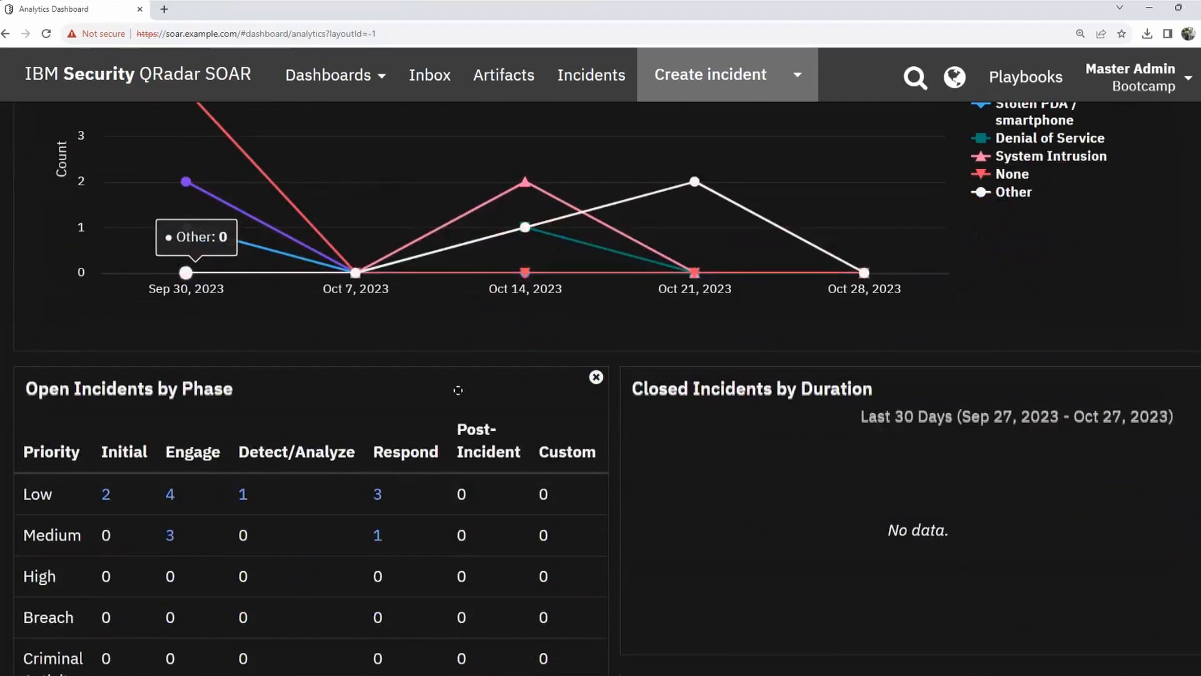
scroll(902, 367, "up", 2)
scroll(558, 445, "down", 7)
scroll(800, 404, "up", 2)
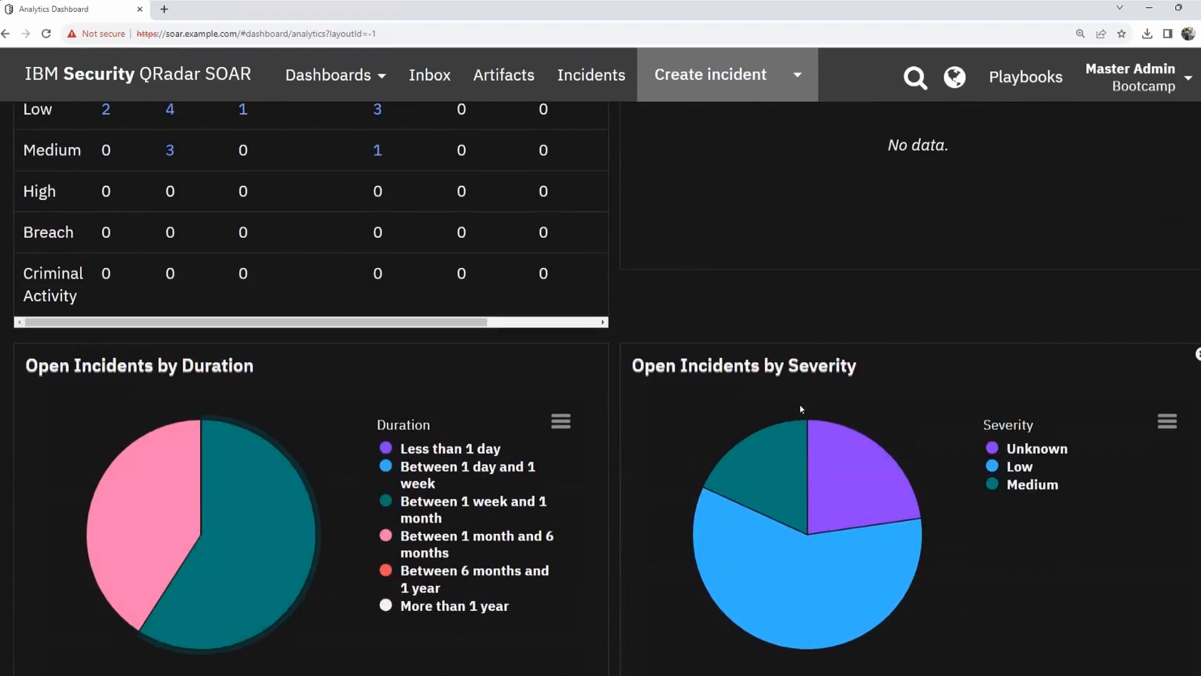
scroll(800, 405, "down", 1)
scroll(664, 389, "up", 11)
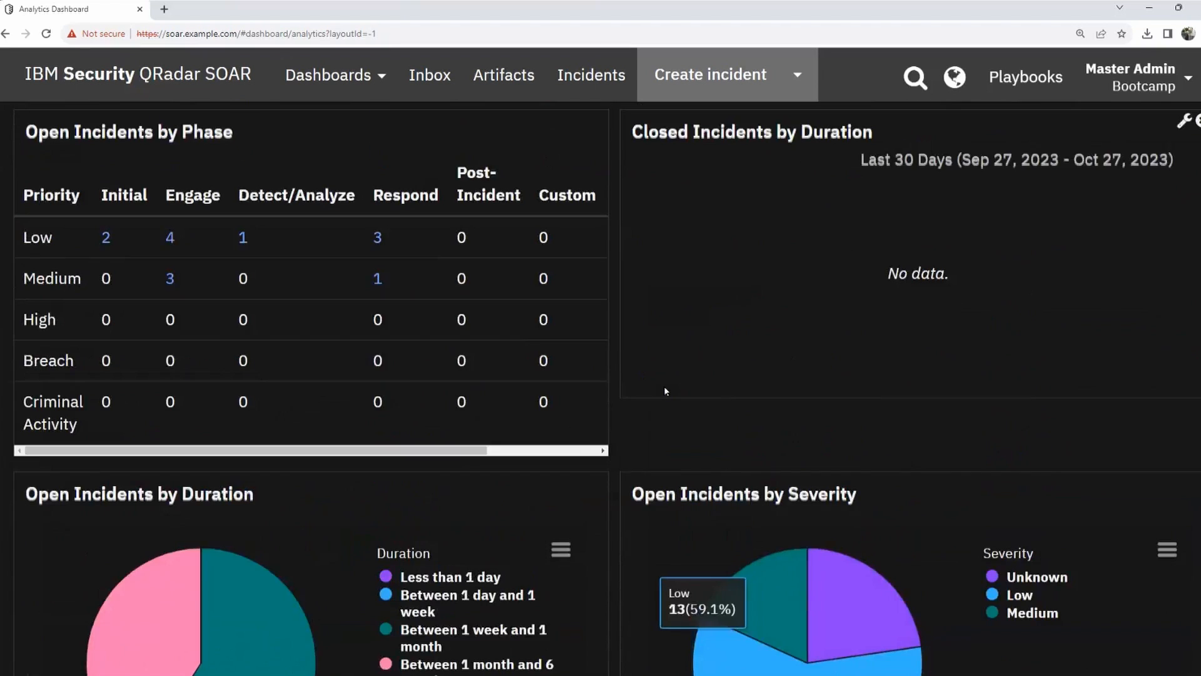
scroll(663, 388, "up", 3)
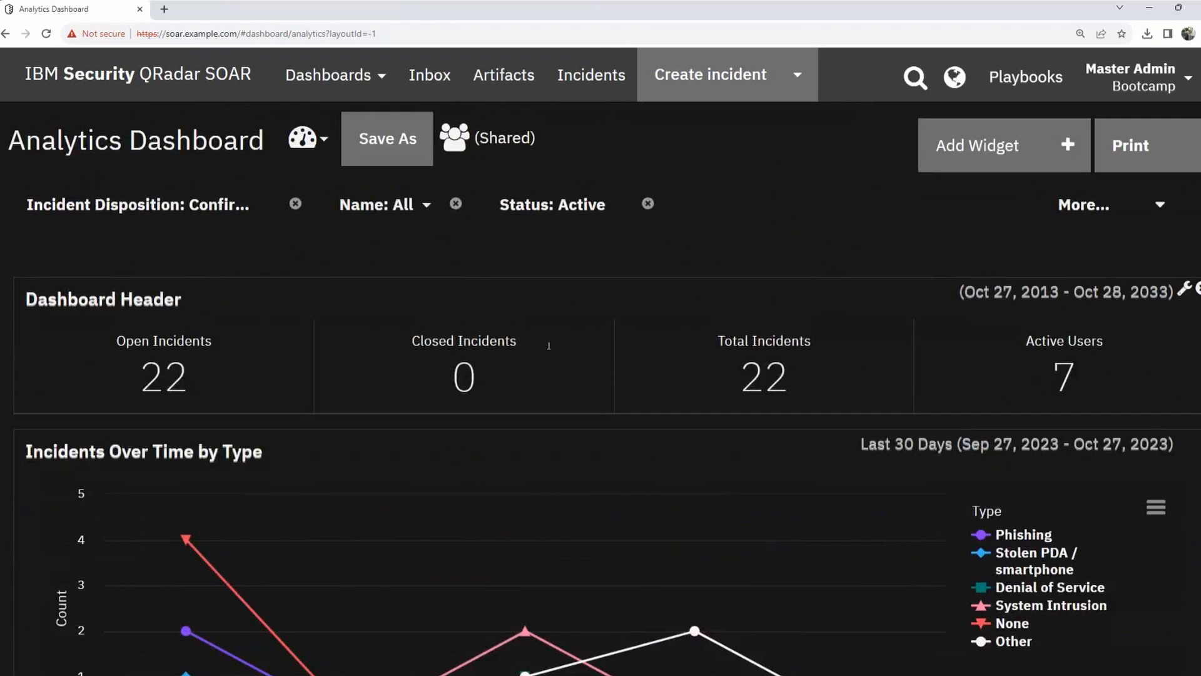
Examine the Dashboard Header counts and the per-type data points in the Incidents Over Time by Type chart.
scroll(563, 420, "down", 5)
scroll(920, 403, "up", 4)
scroll(921, 404, "down", 1)
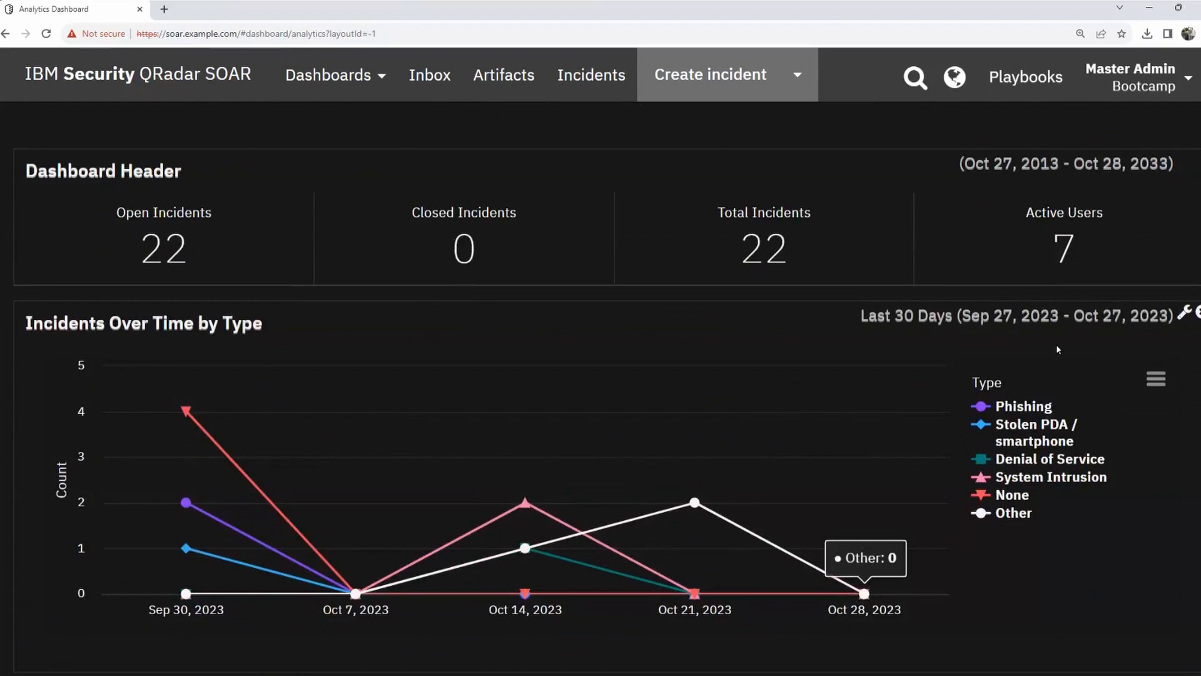
scroll(1060, 351, "down", 1)
scroll(1060, 350, "down", 1)
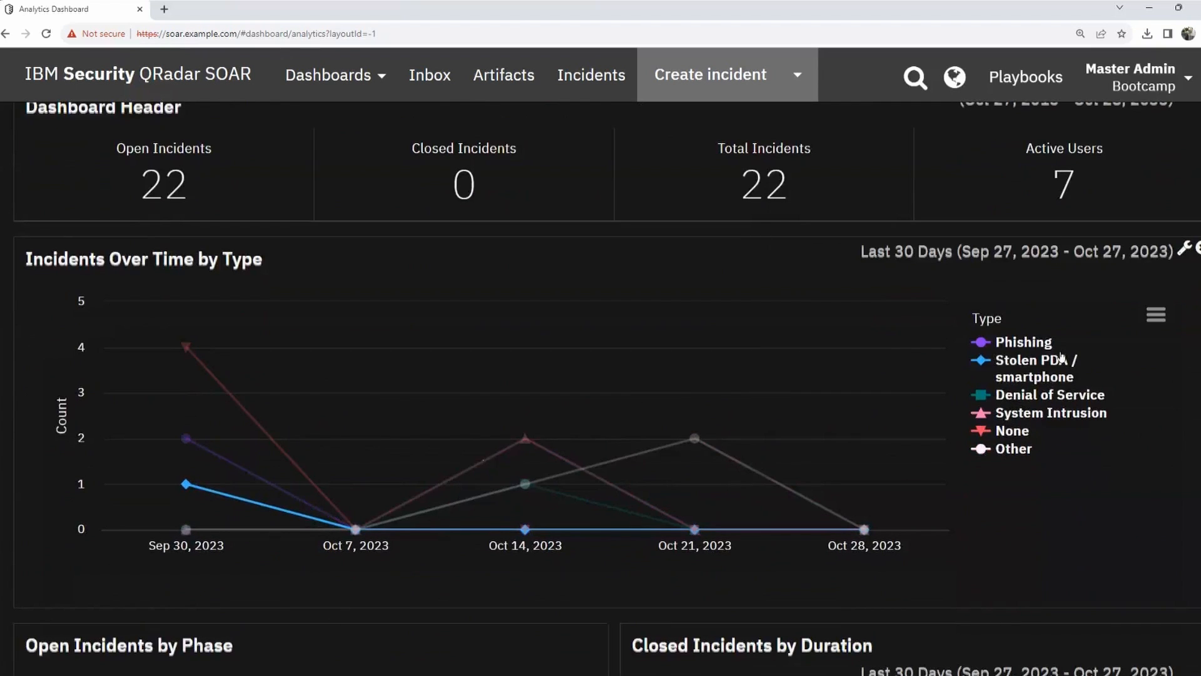
scroll(814, 376, "down", 1)
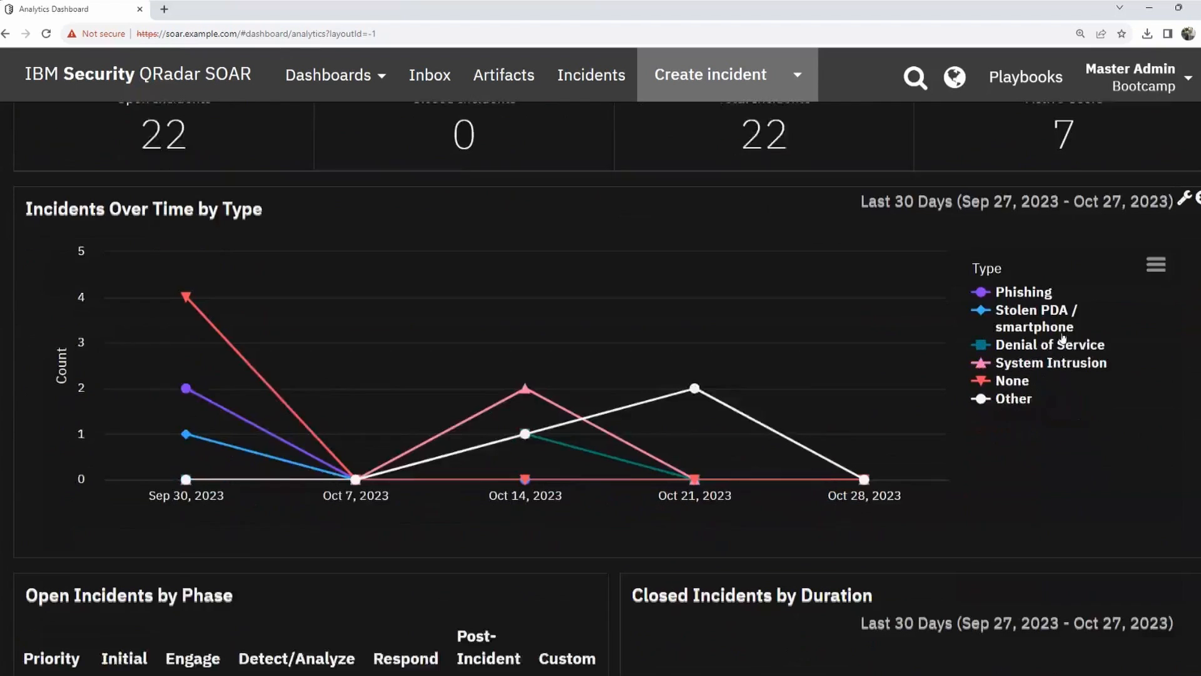
scroll(438, 344, "down", 1)
scroll(281, 285, "up", 1)
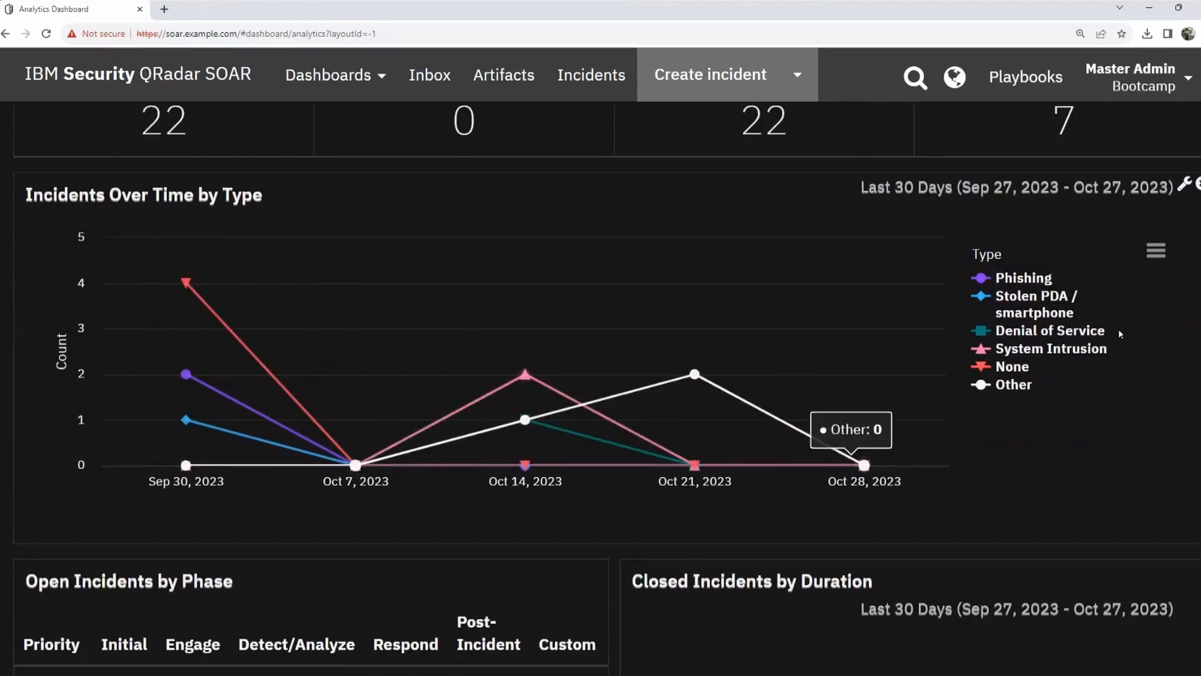
mouse_move(824, 408)
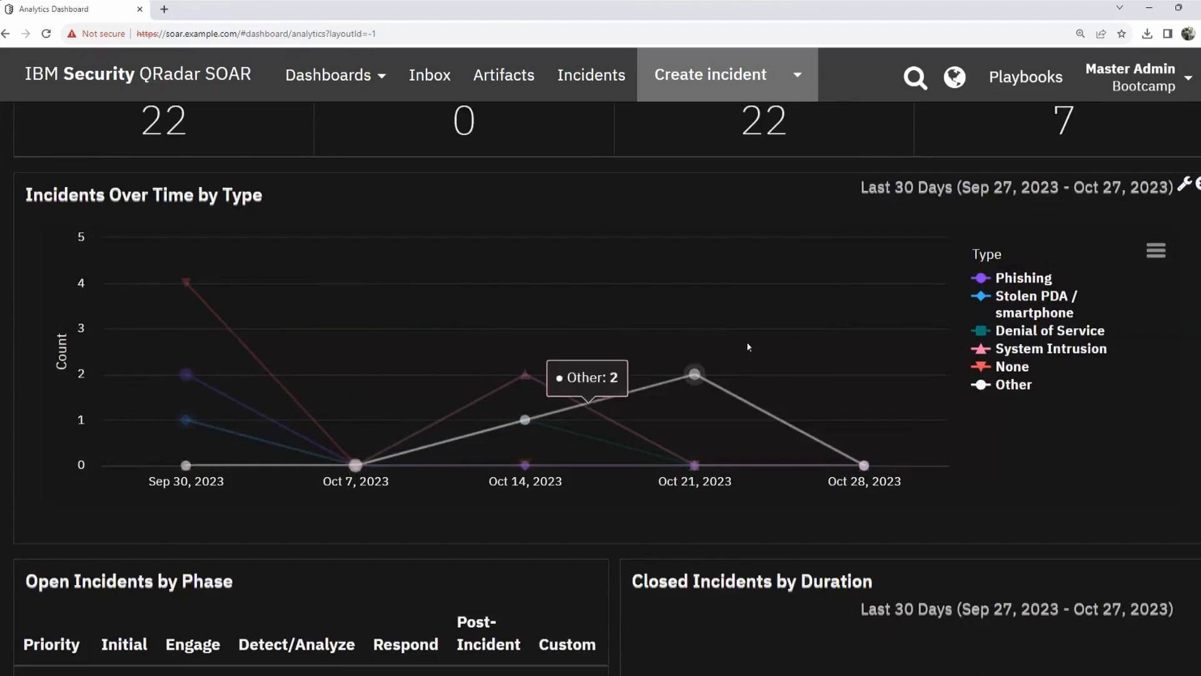
Review the export options of the Incidents Over Time by Type chart and show its data table.
left_click(1156, 252)
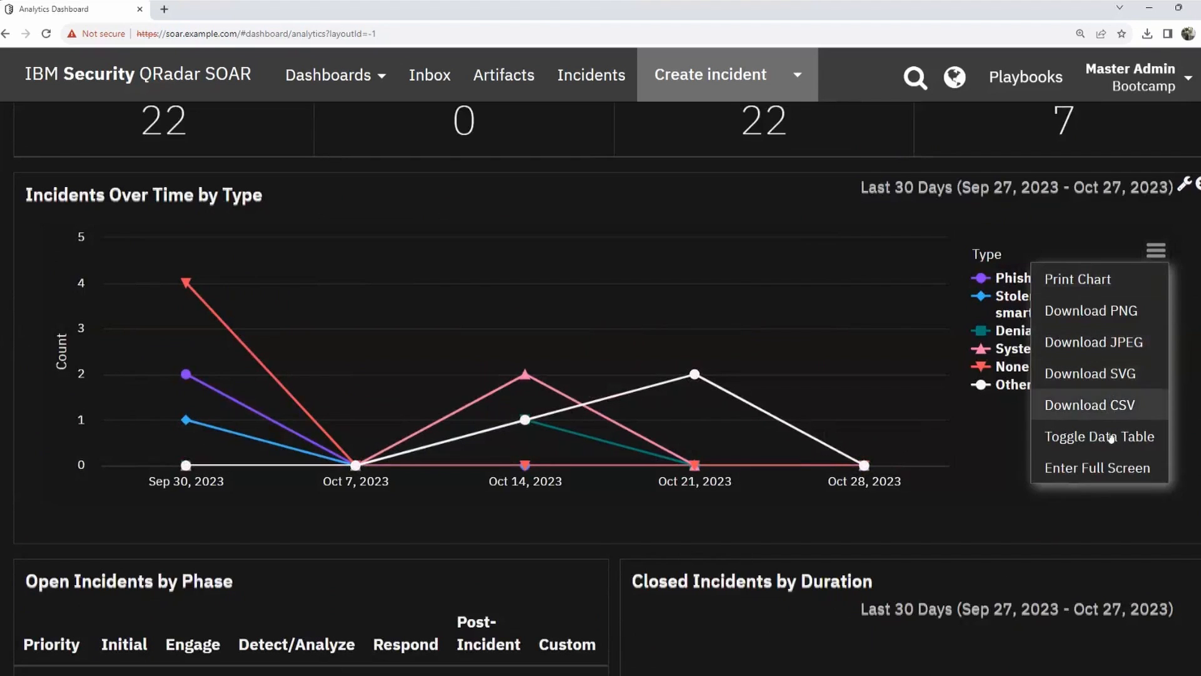
left_click(1157, 253)
left_click(1158, 252)
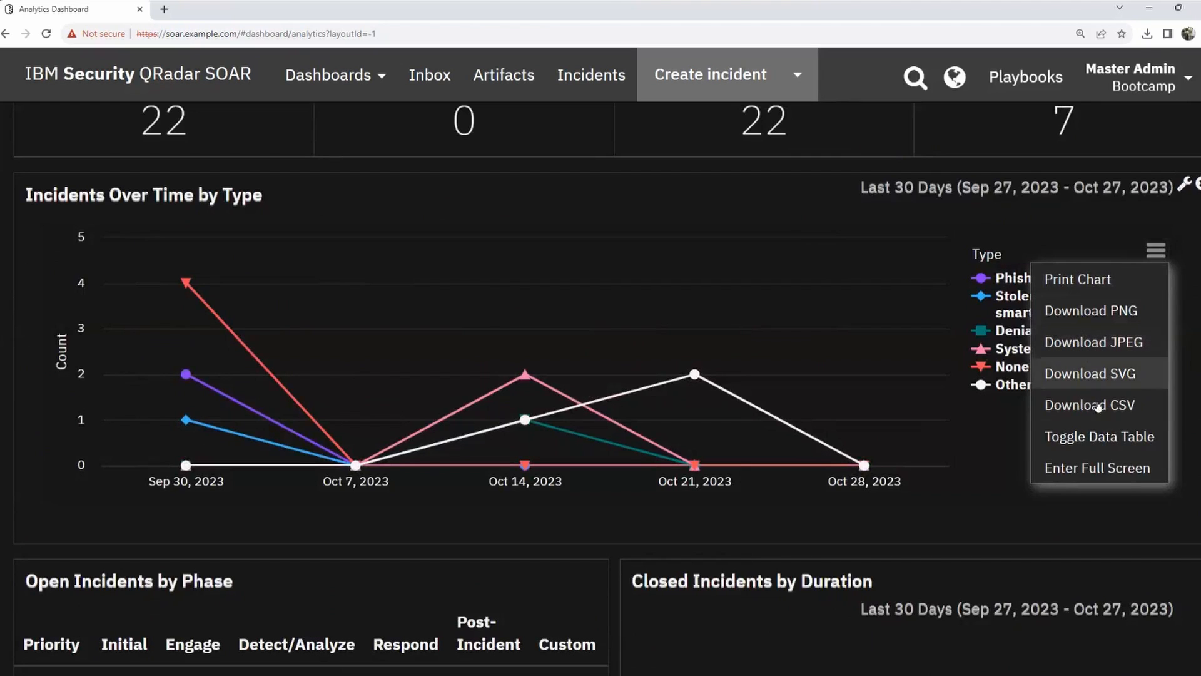
left_click(1101, 438)
scroll(1020, 323, "down", 3)
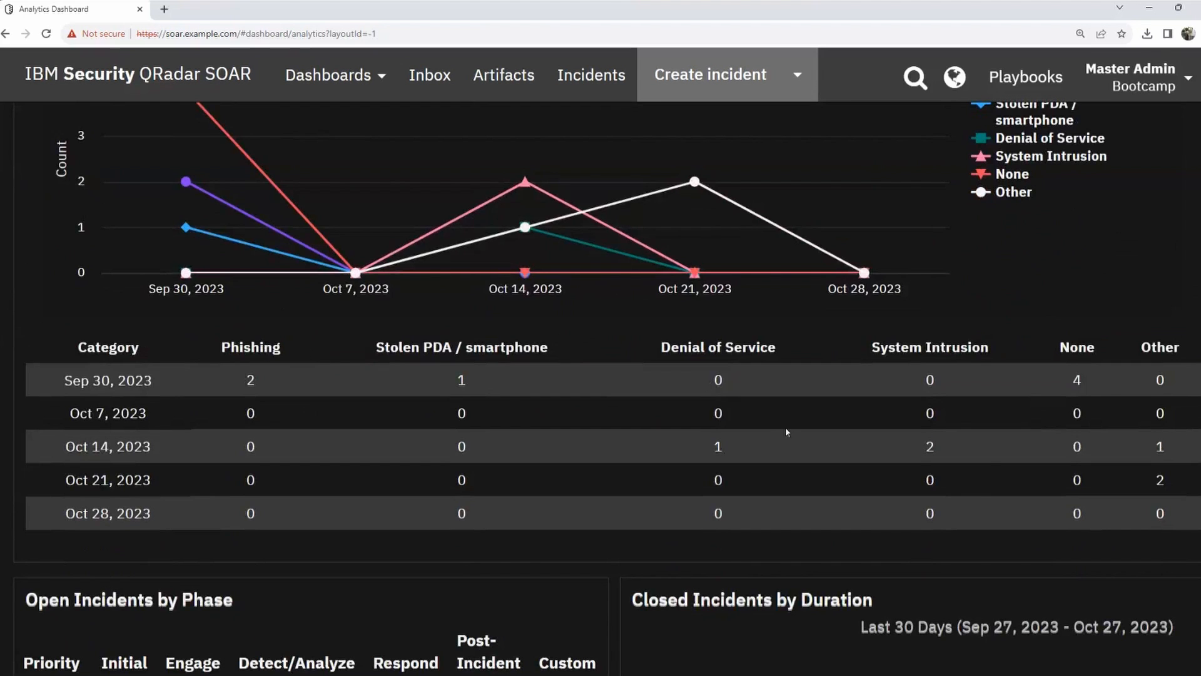
Show the data table for the Open Incidents by Severity chart.
scroll(956, 430, "down", 14)
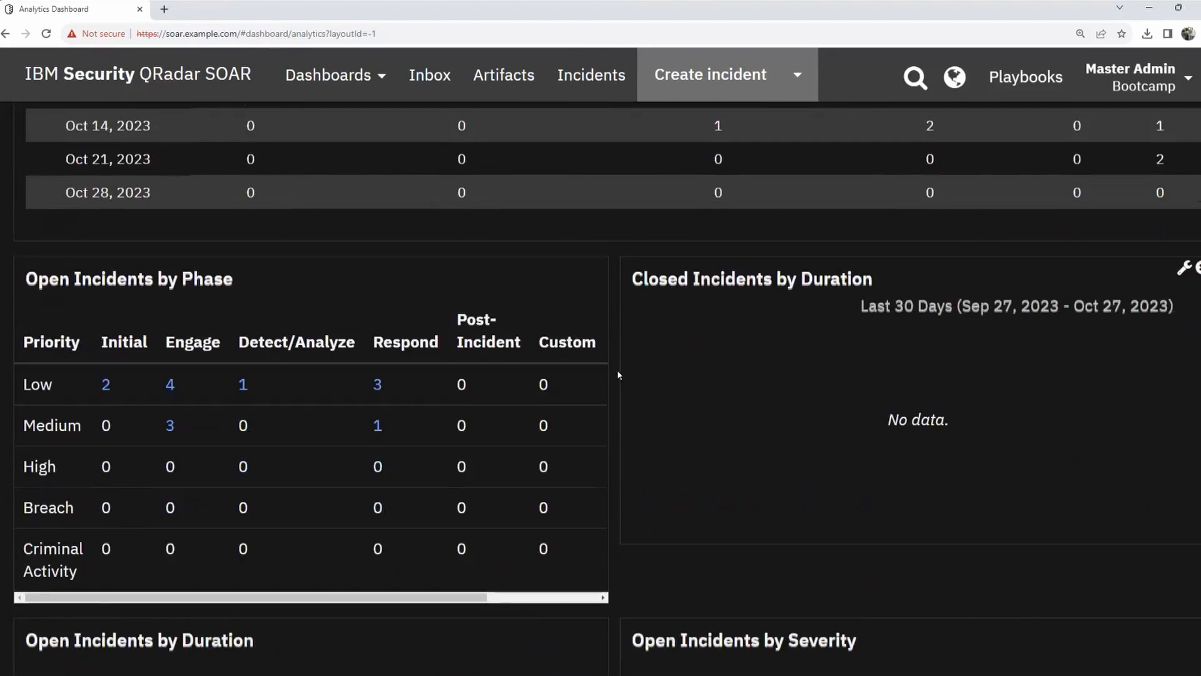
scroll(930, 382, "up", 2)
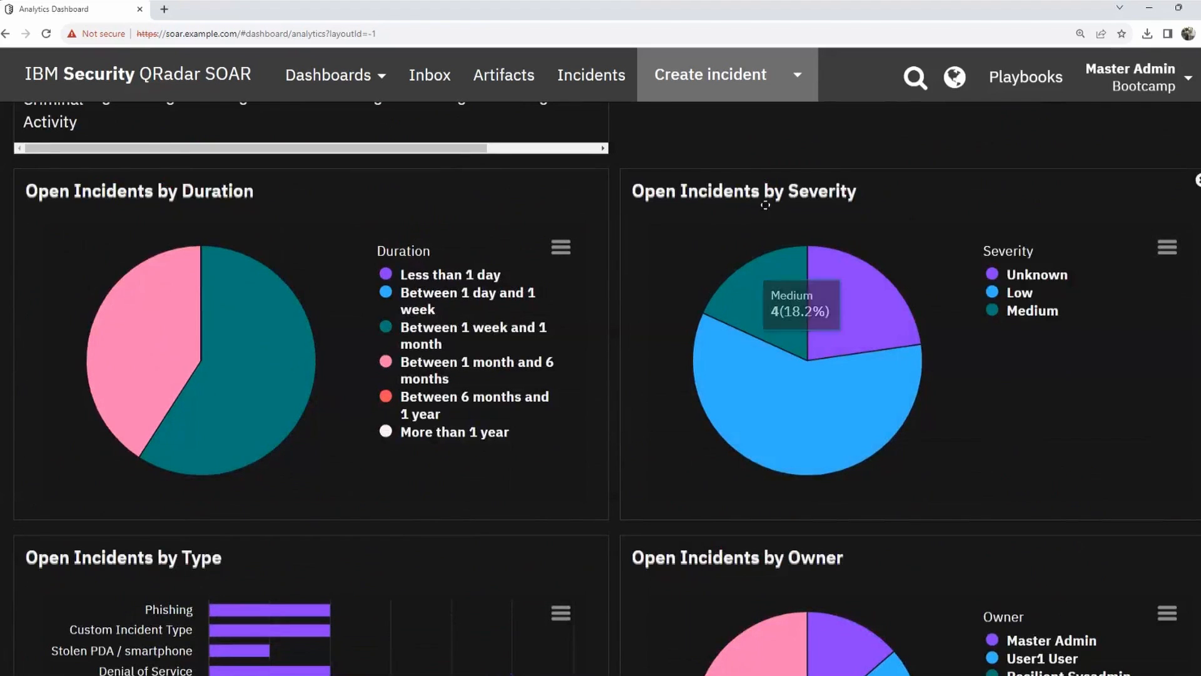
left_click(1167, 248)
left_click(1101, 432)
scroll(1101, 432, "down", 3)
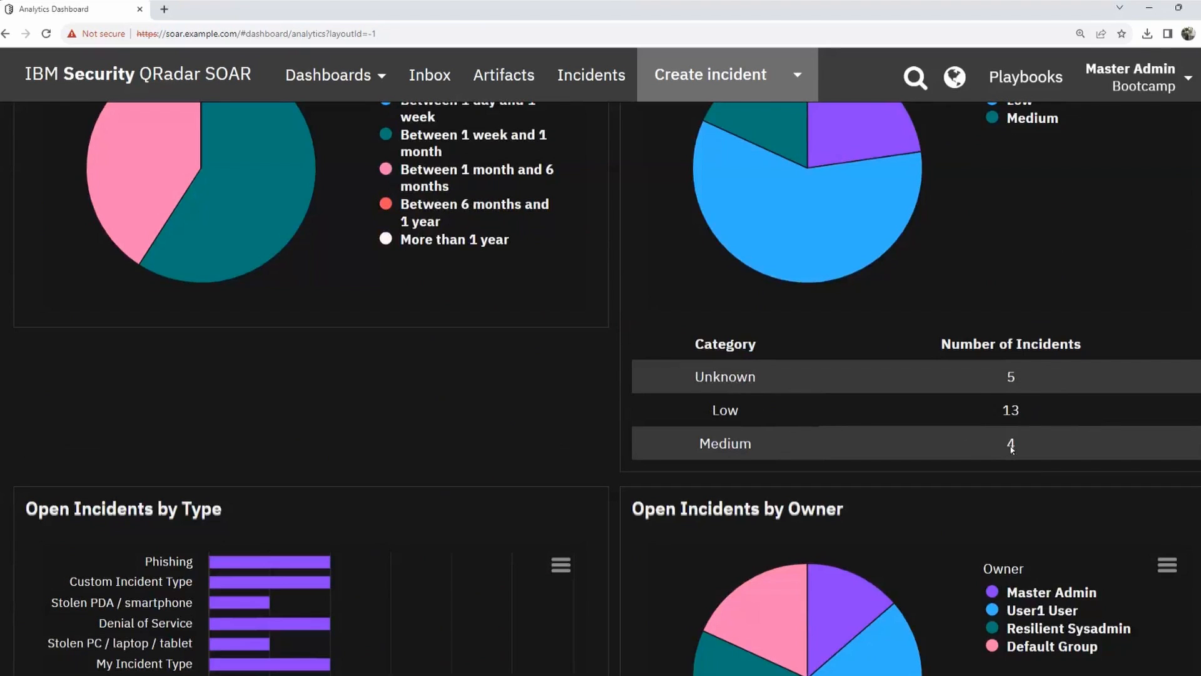
scroll(710, 470, "up", 3)
scroll(438, 416, "down", 3)
Check the chart options of MTT Respond by Severity and return to the Incidents Over Time by Type chart.
scroll(448, 417, "down", 10)
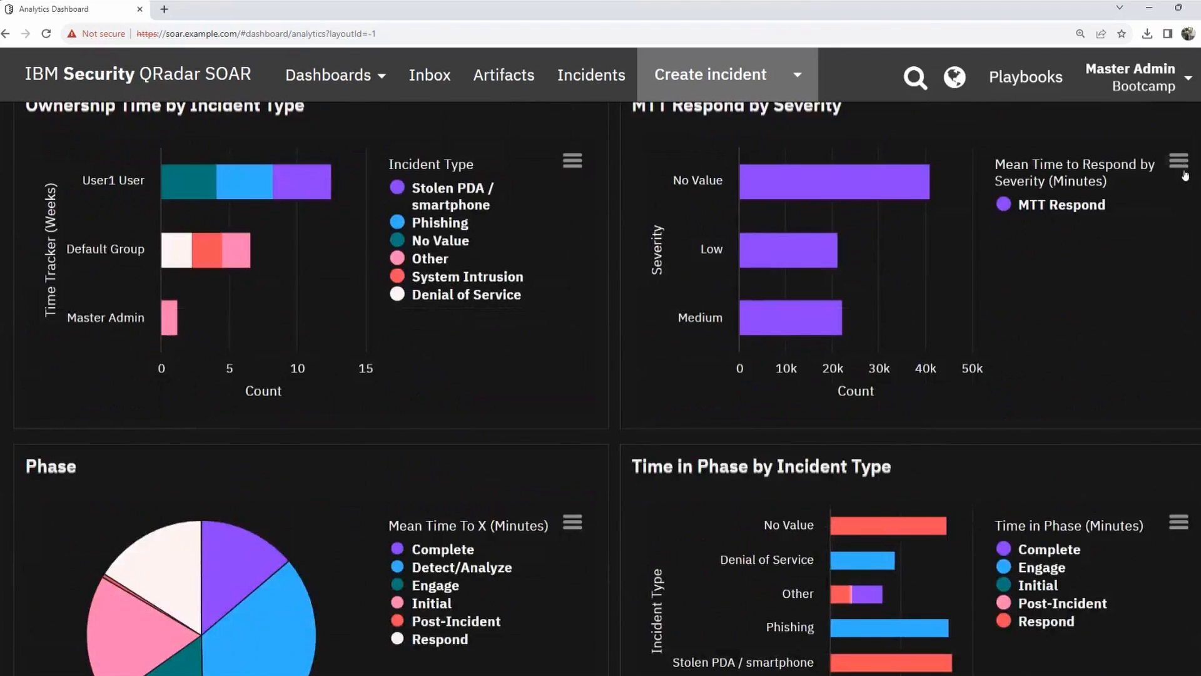
left_click(1180, 162)
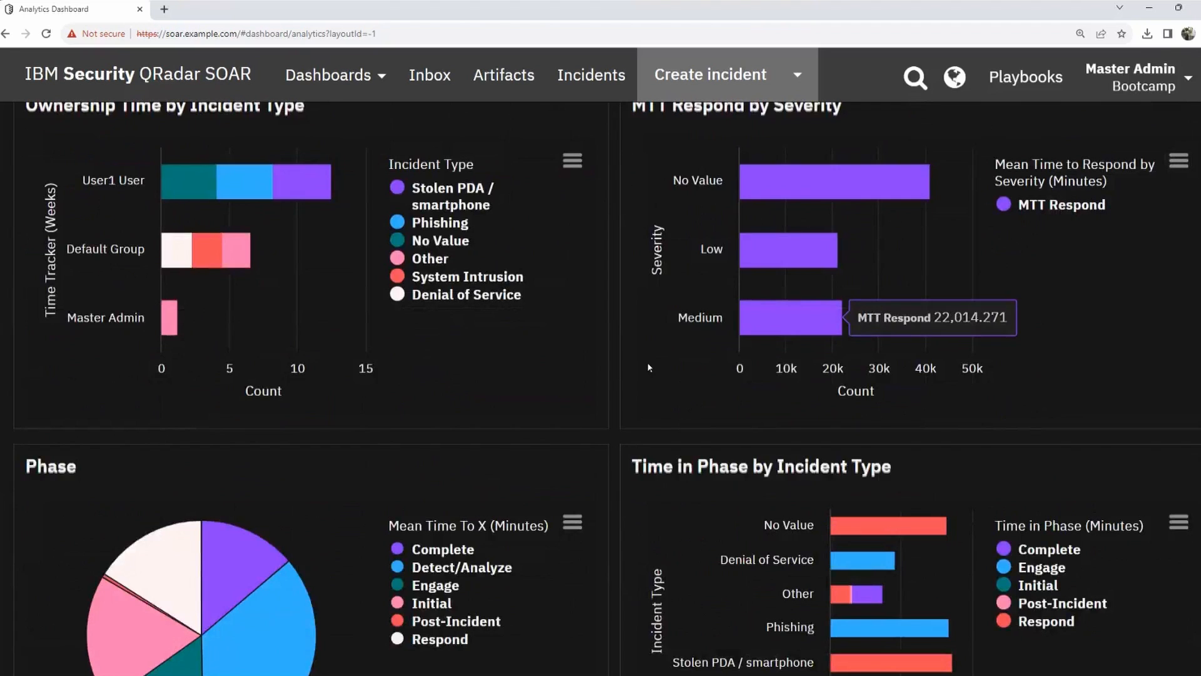
scroll(643, 368, "down", 15)
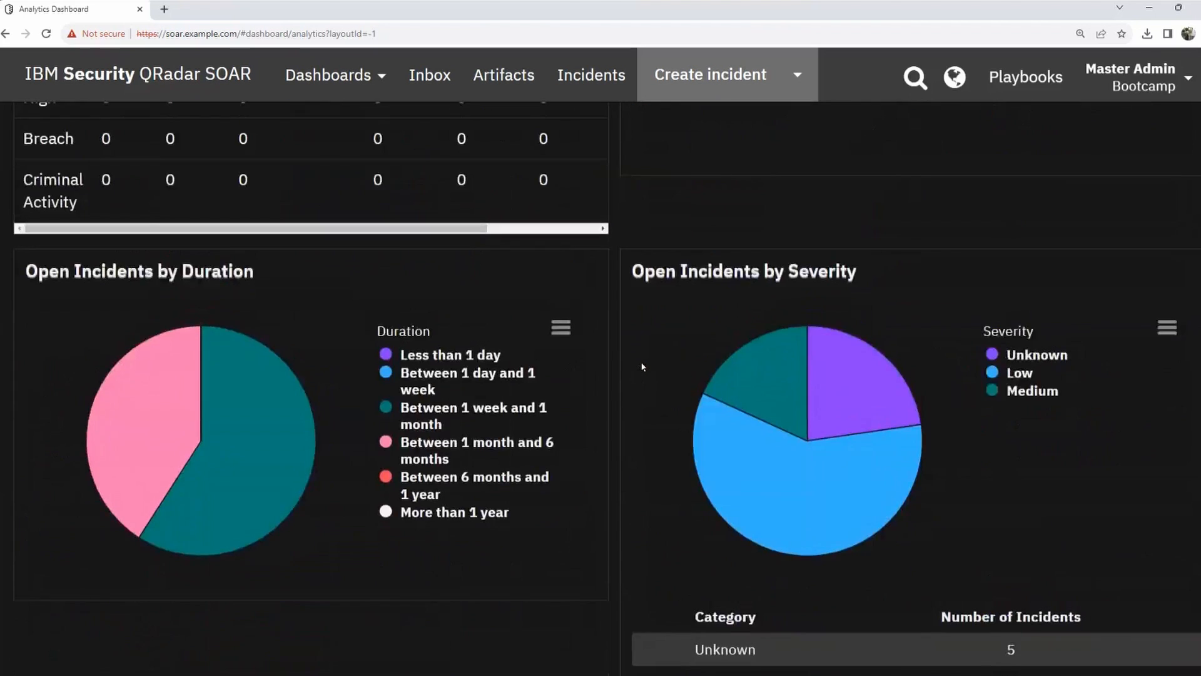
scroll(640, 358, "up", 9)
scroll(695, 625, "down", 3)
mouse_move(186, 446)
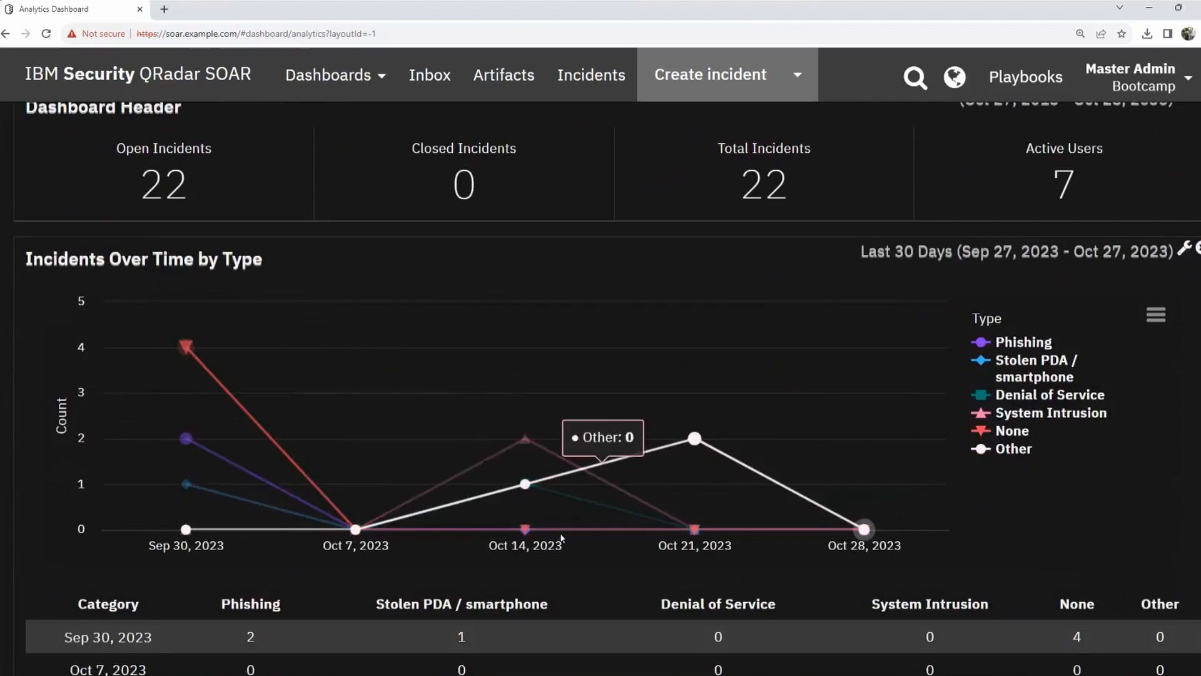
Download the Incidents Over Time by Type chart as a JPEG to the SOAR BootCamp folder and view the saved image.
scroll(194, 480, "down", 1)
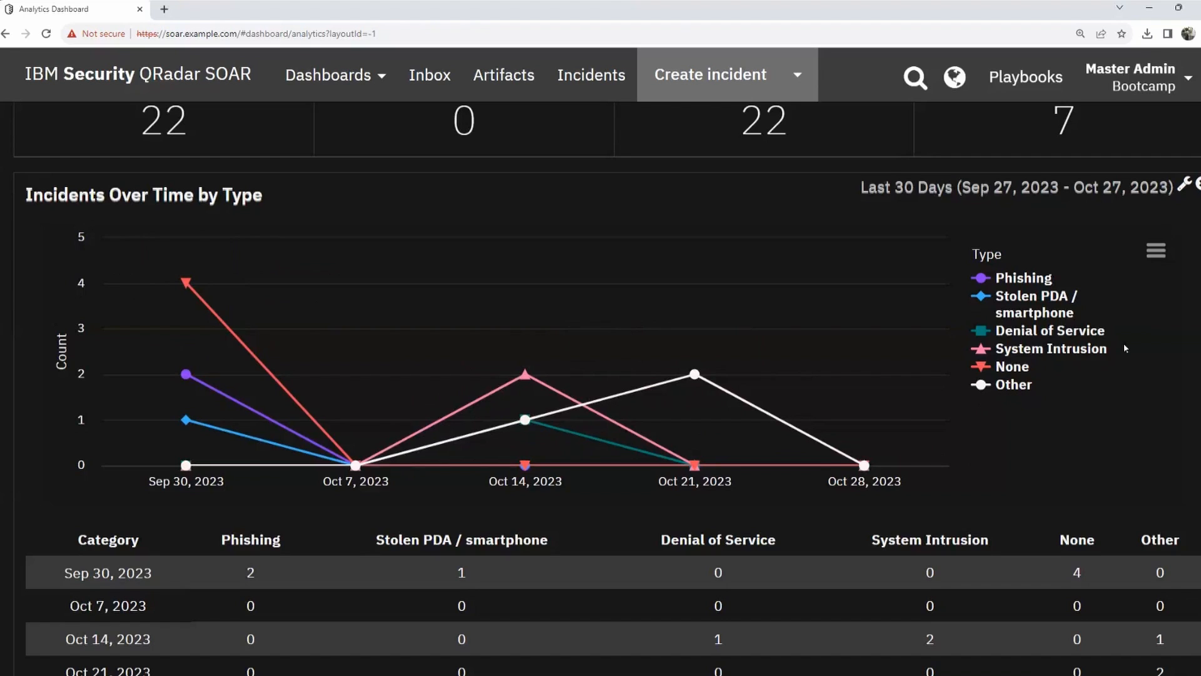
left_click(1157, 250)
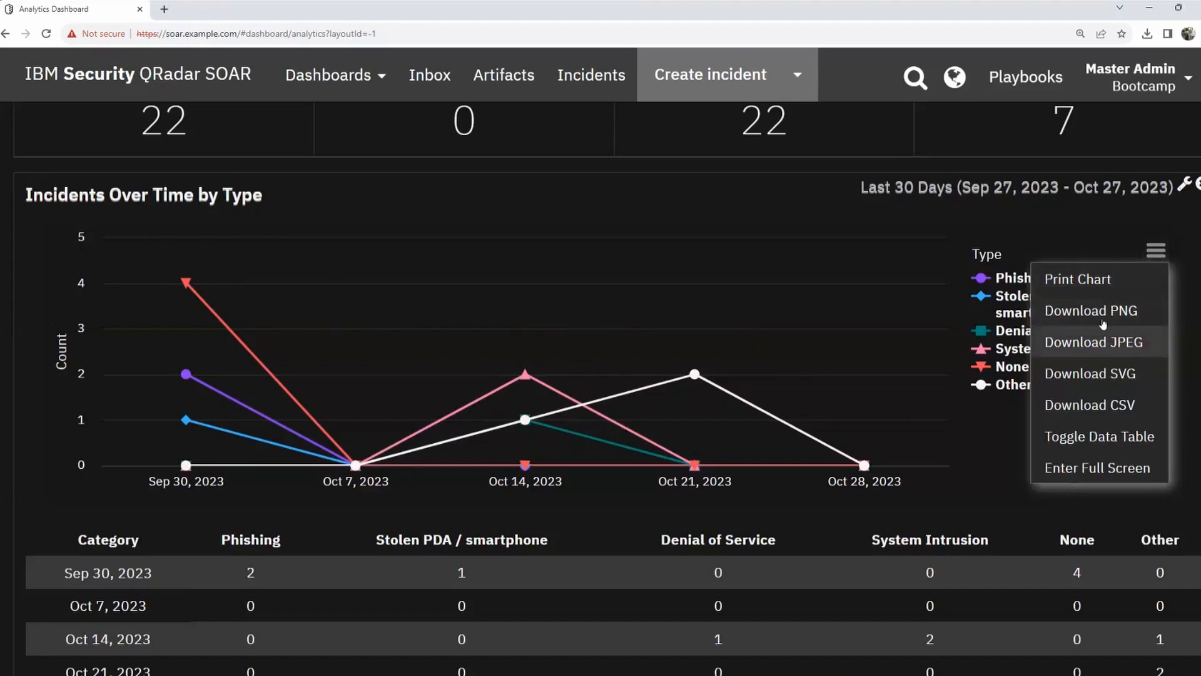
left_click(1104, 343)
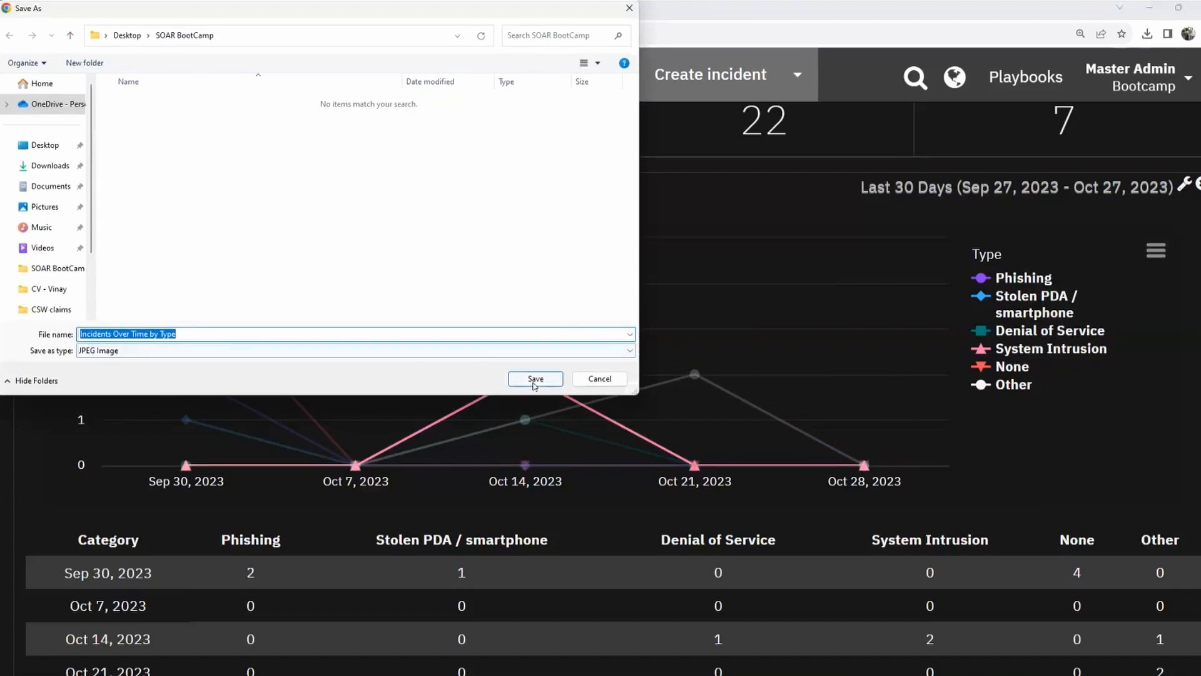
left_click(535, 380)
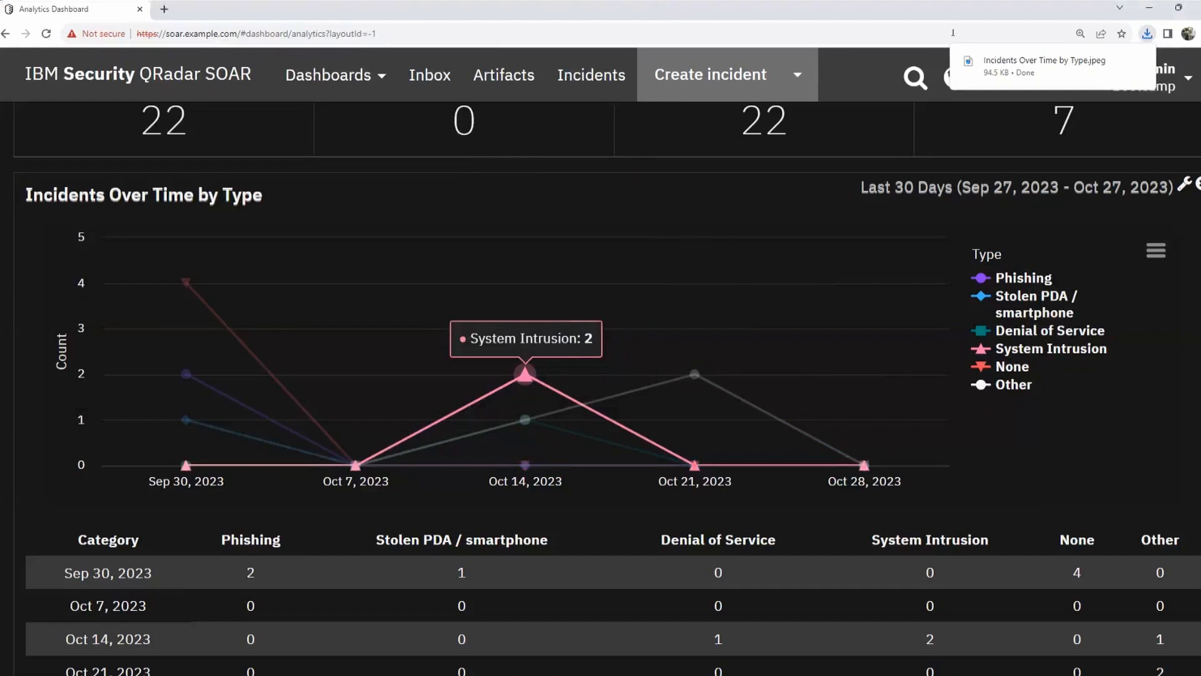
left_click(1017, 72)
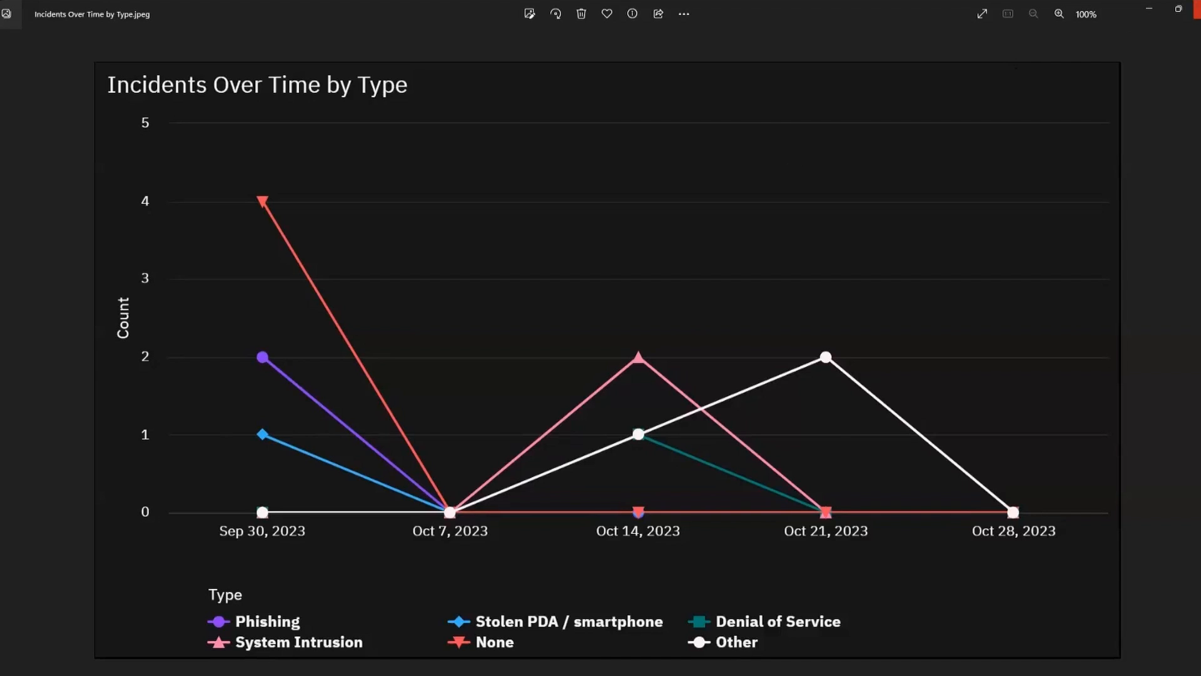
left_click(1198, 8)
Try different date ranges and period groupings in the Incidents Over Time by Type widget configuration, and cancel without saving.
scroll(691, 375, "up", 2)
scroll(688, 375, "down", 1)
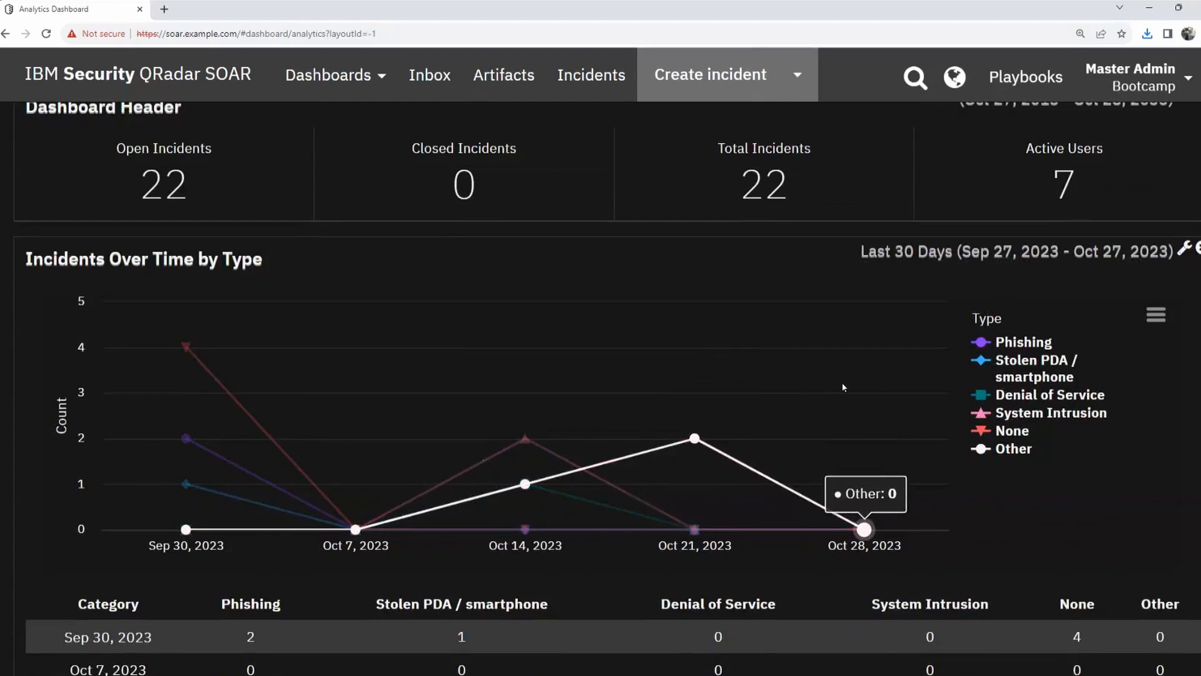
left_click(1183, 251)
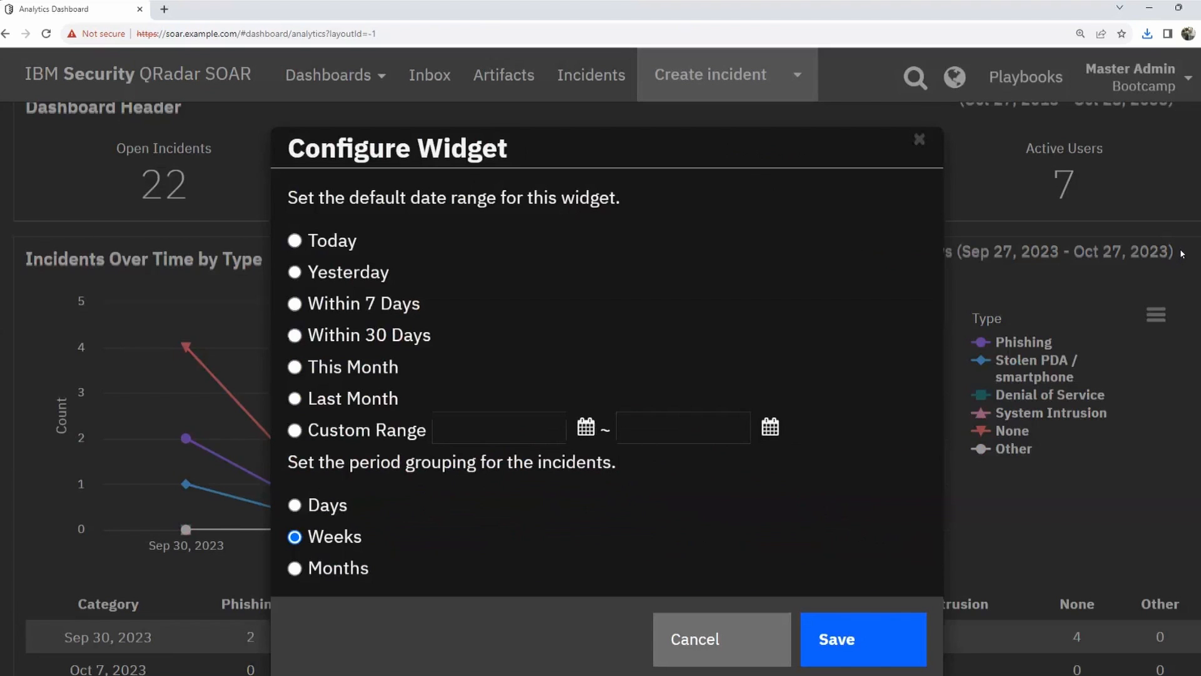
left_click_drag(293, 145, 509, 148)
left_click(581, 252)
left_click(295, 506)
left_click(298, 566)
left_click(295, 369)
left_click(293, 336)
left_click(293, 431)
left_click(585, 430)
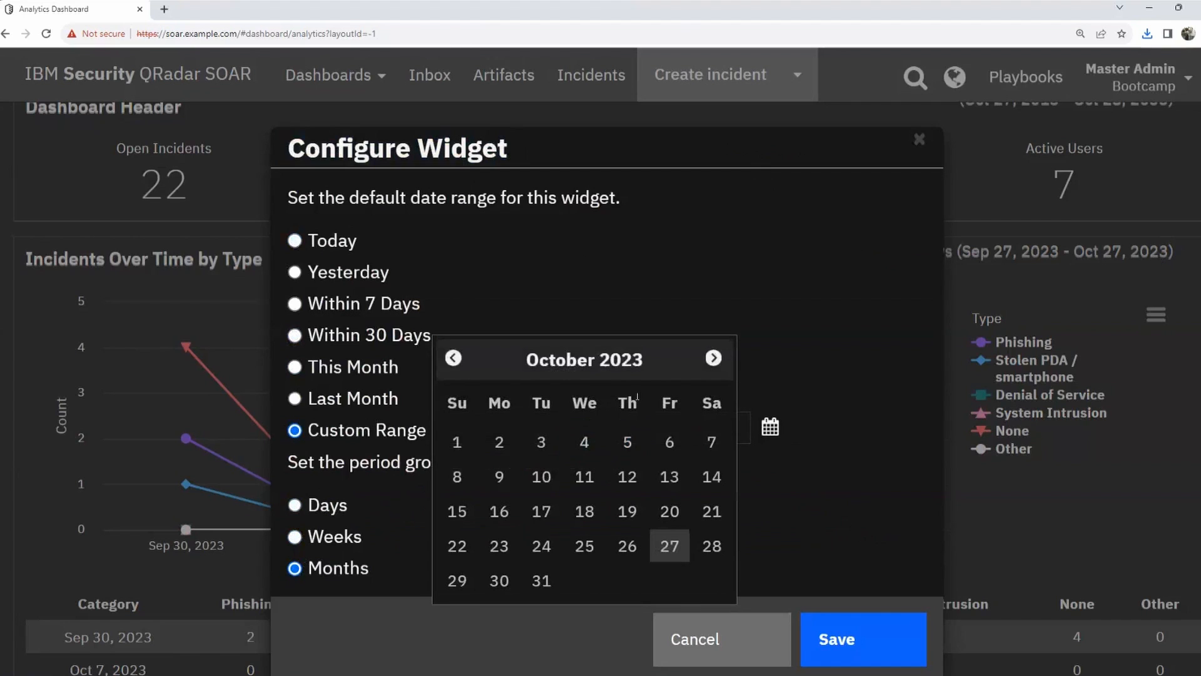
left_click(807, 326)
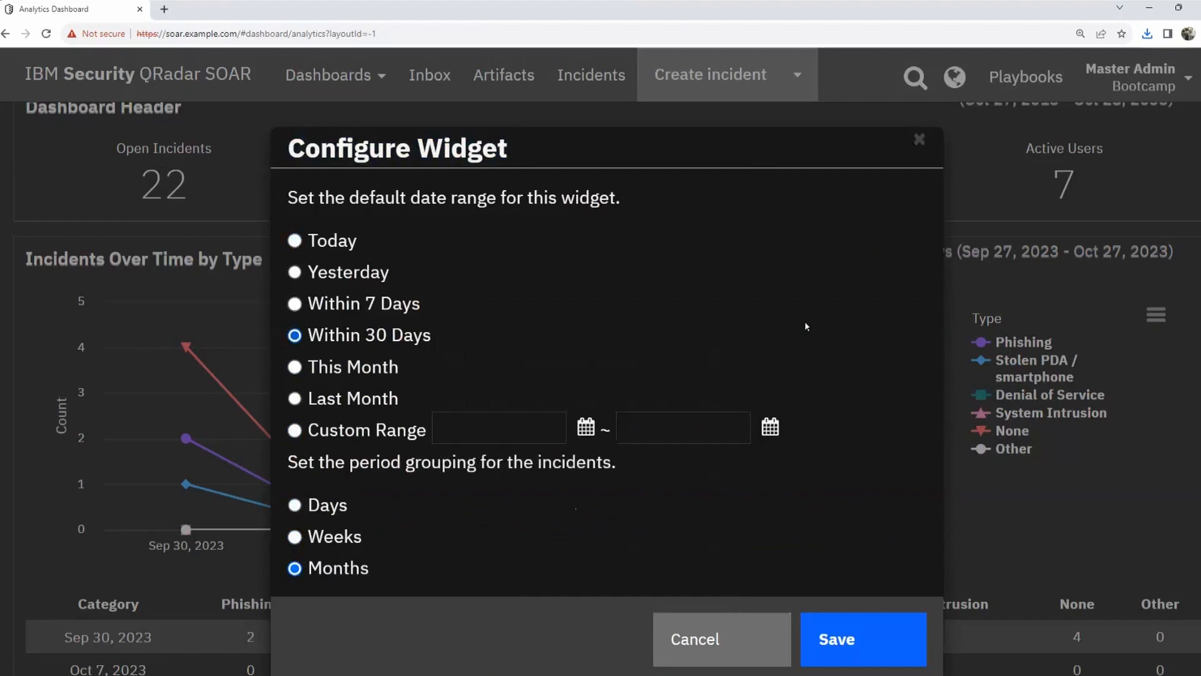
left_click(731, 651)
Review the widgets available for the Analytics Dashboard and start adding a Custom Incident Widget.
scroll(902, 464, "down", 5)
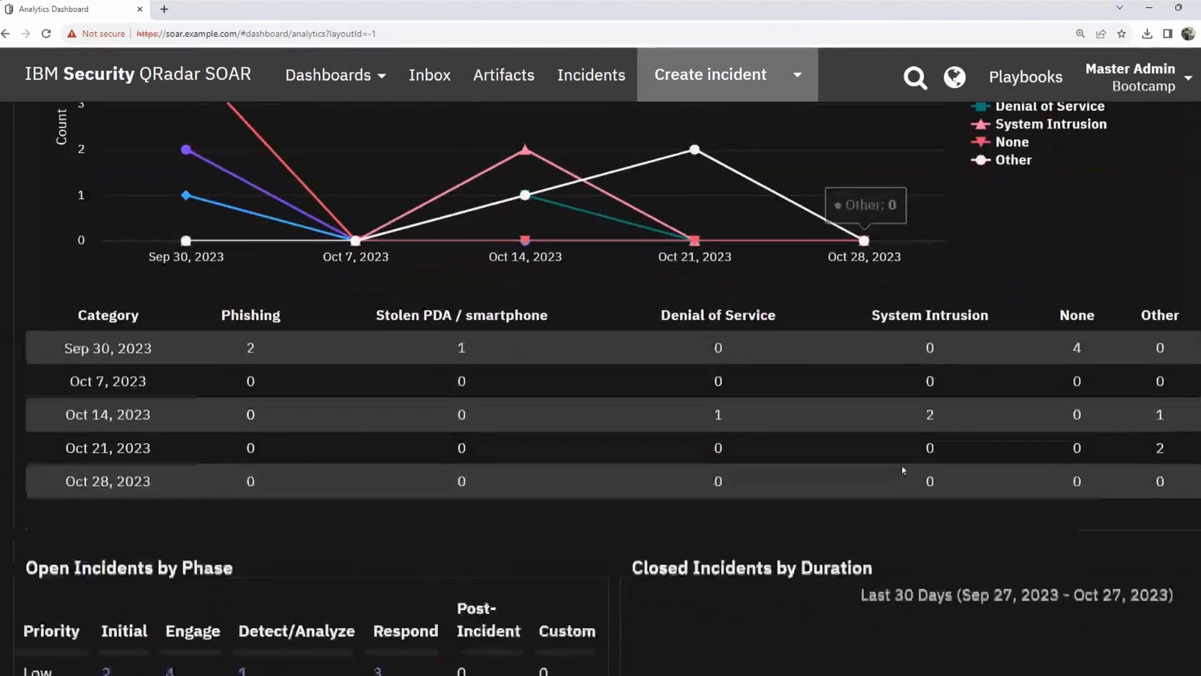
scroll(1123, 299, "up", 4)
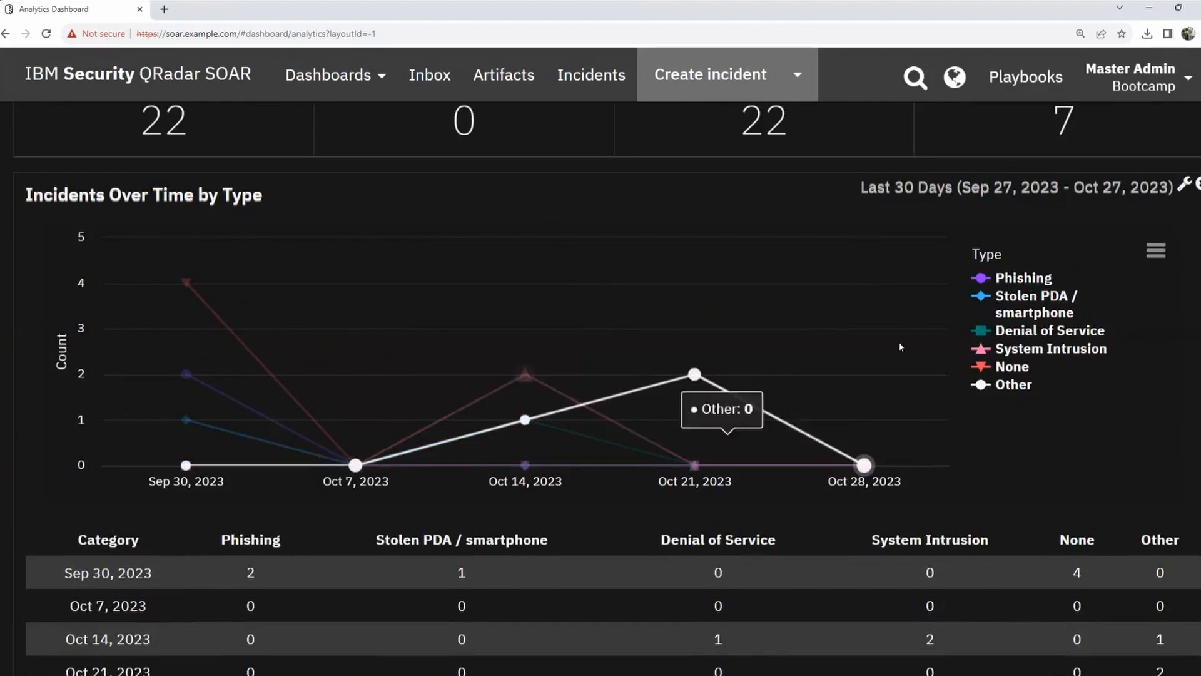
scroll(901, 347, "up", 4)
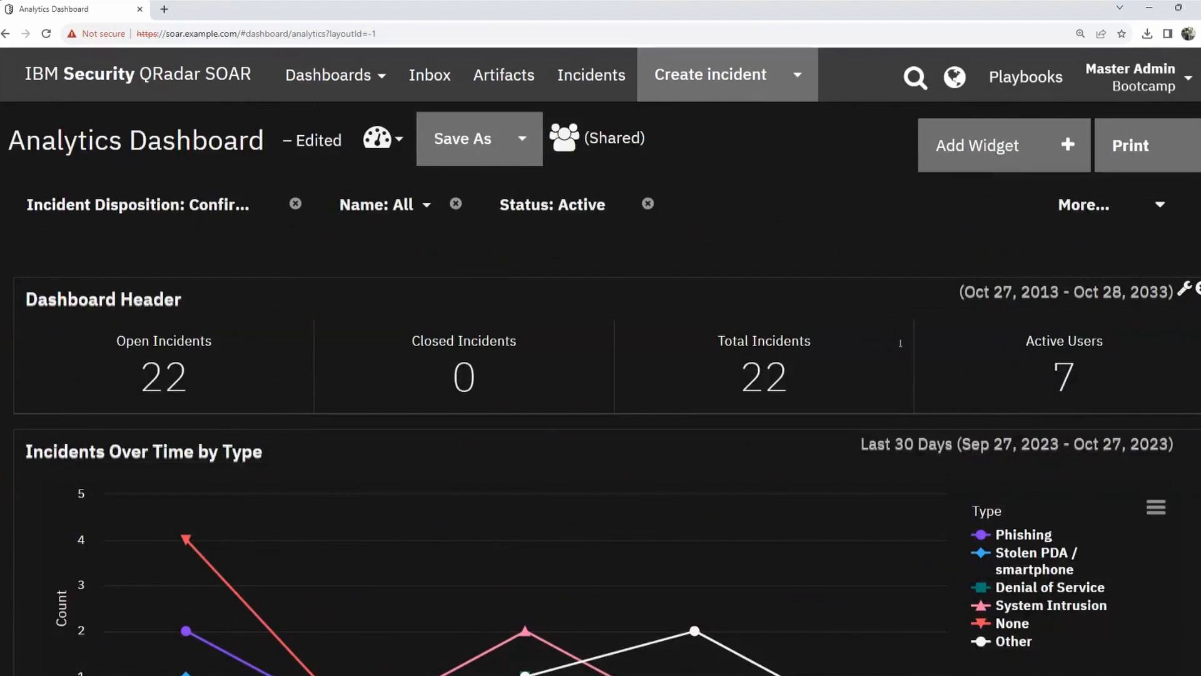
scroll(901, 343, "down", 2)
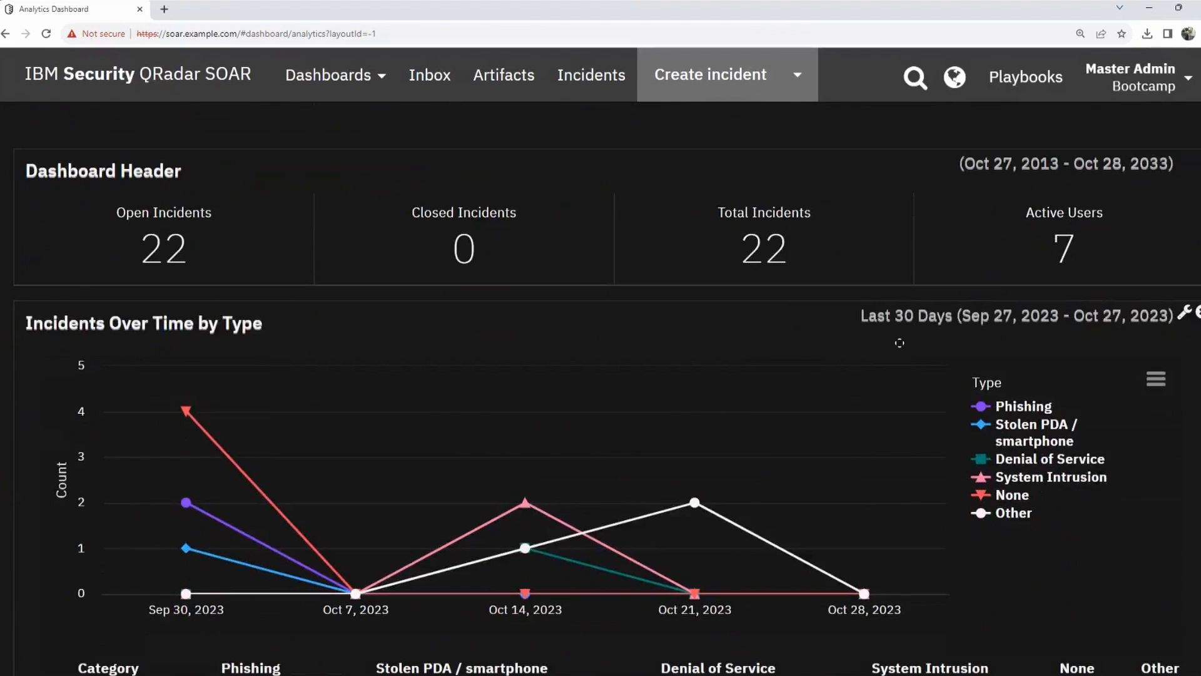
scroll(900, 343, "up", 2)
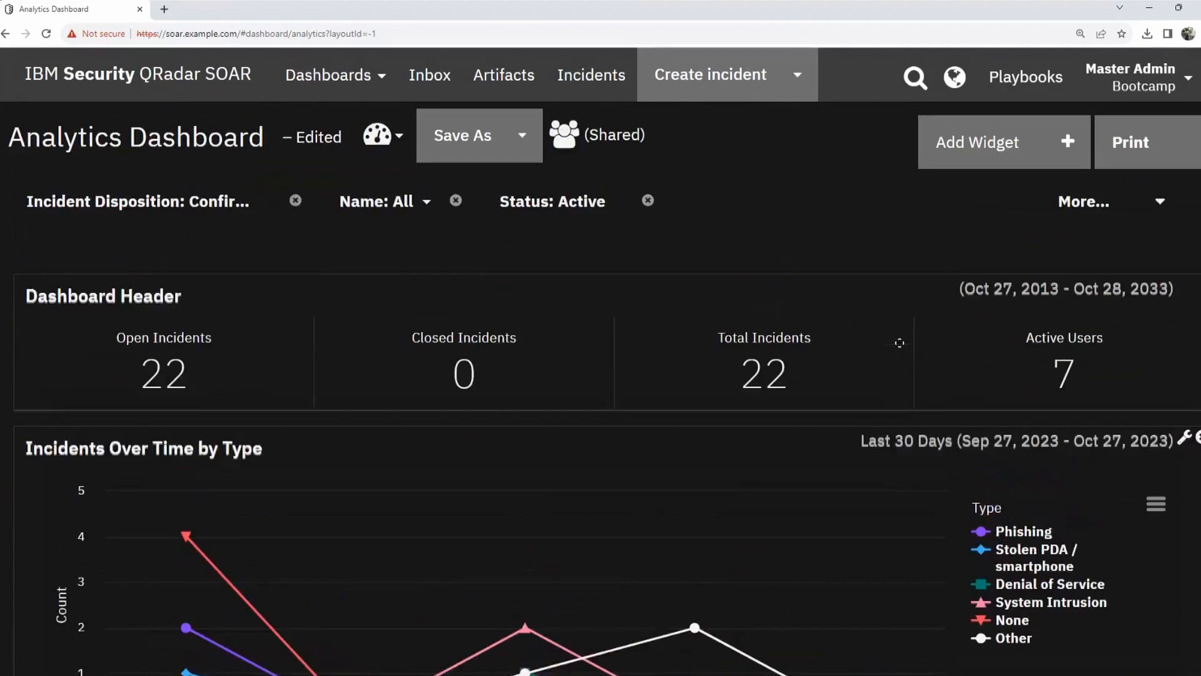
left_click(982, 153)
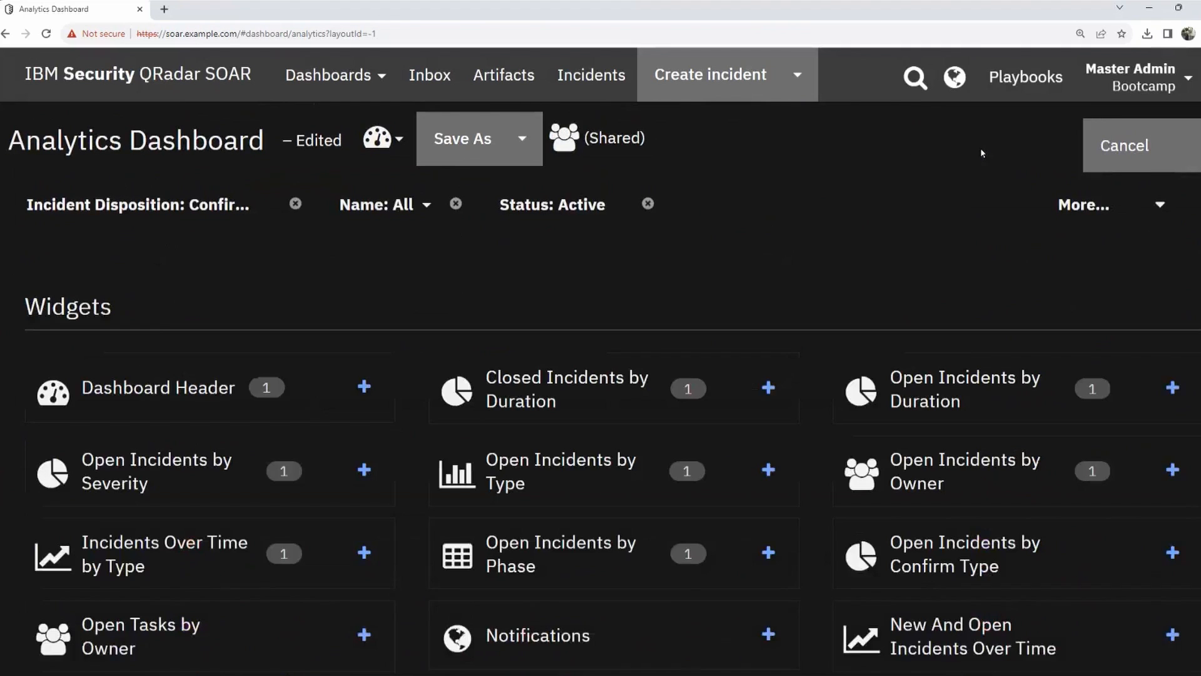
scroll(847, 264, "down", 2)
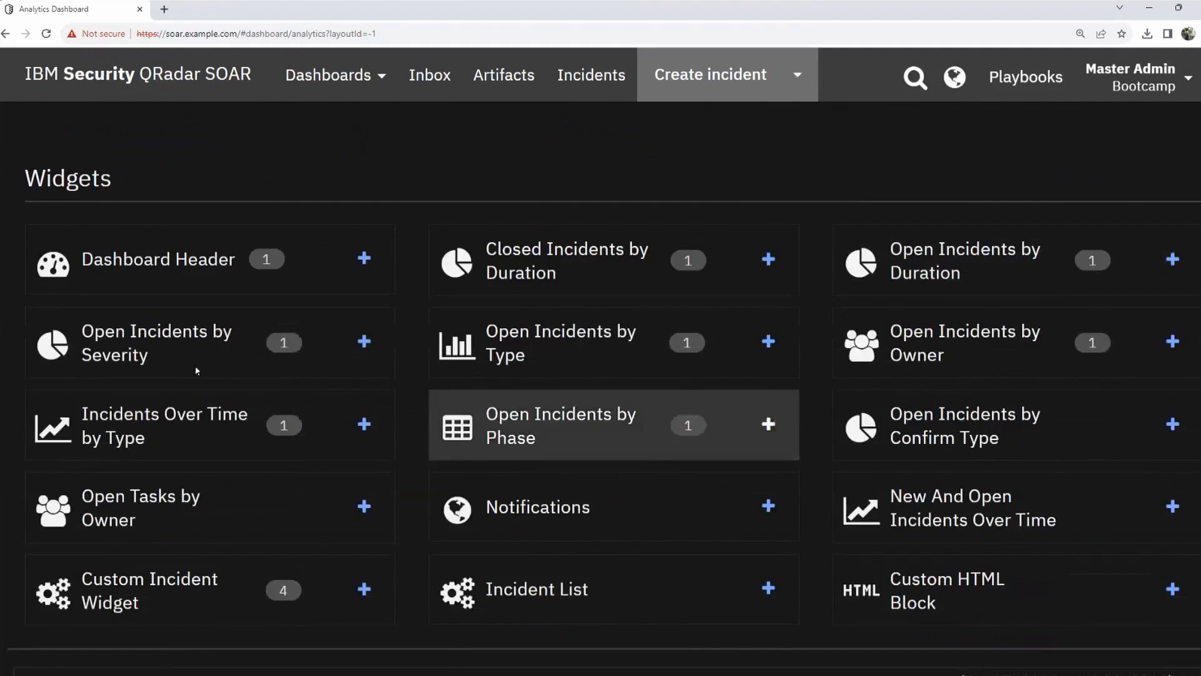
scroll(1125, 413, "down", 1)
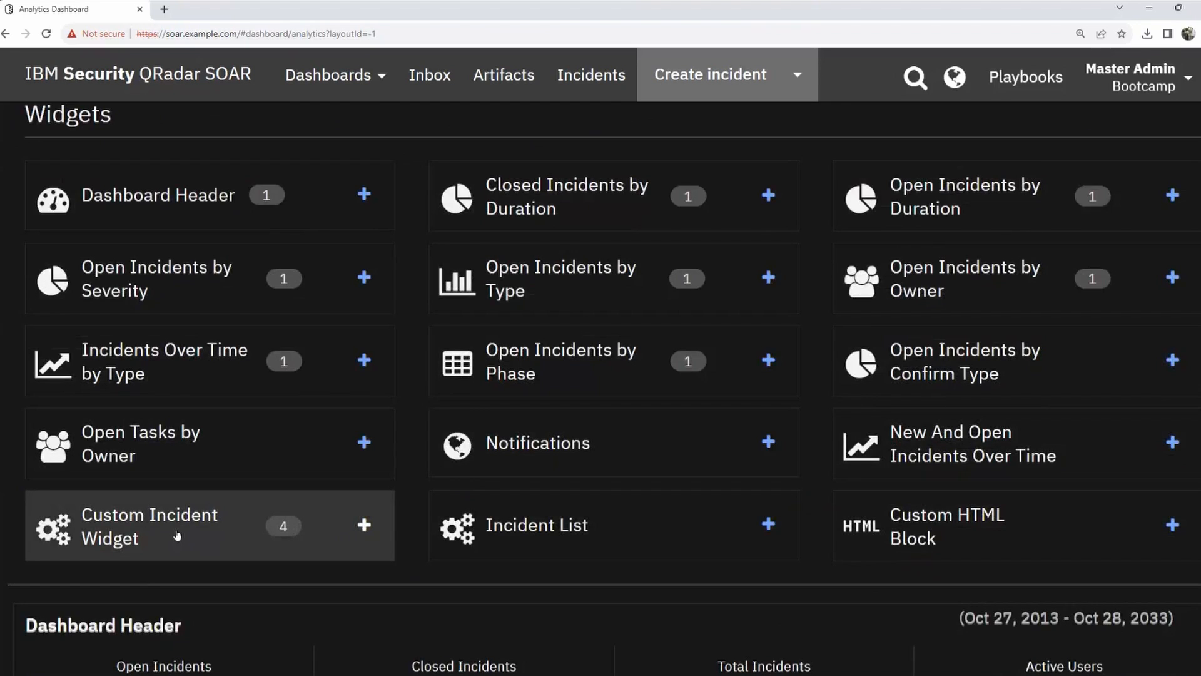
left_click(366, 526)
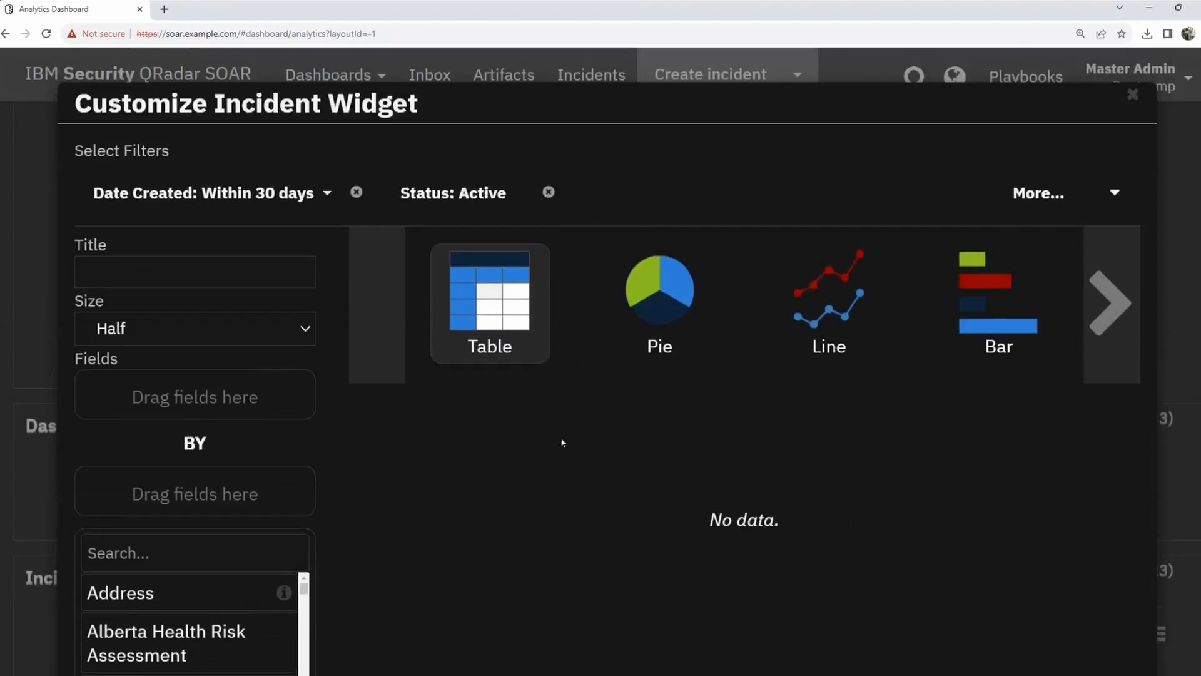
Title the custom widget Test Dashboard and set its size to Full.
left_click(137, 269)
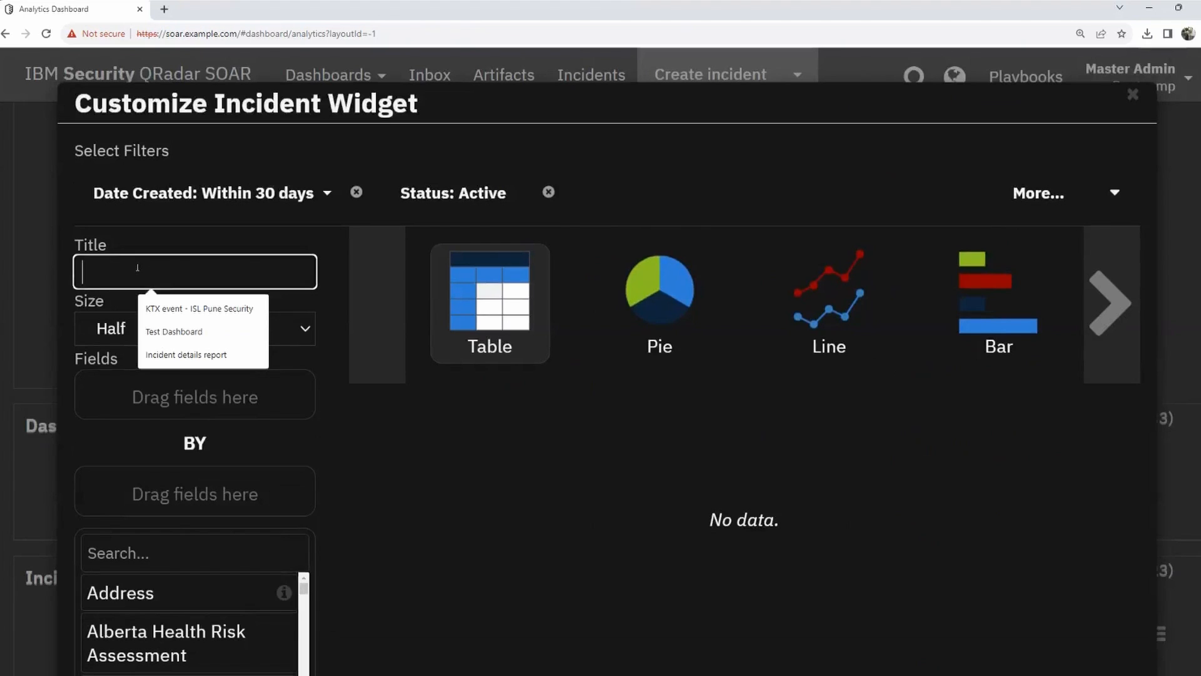
left_click(181, 332)
left_click(164, 327)
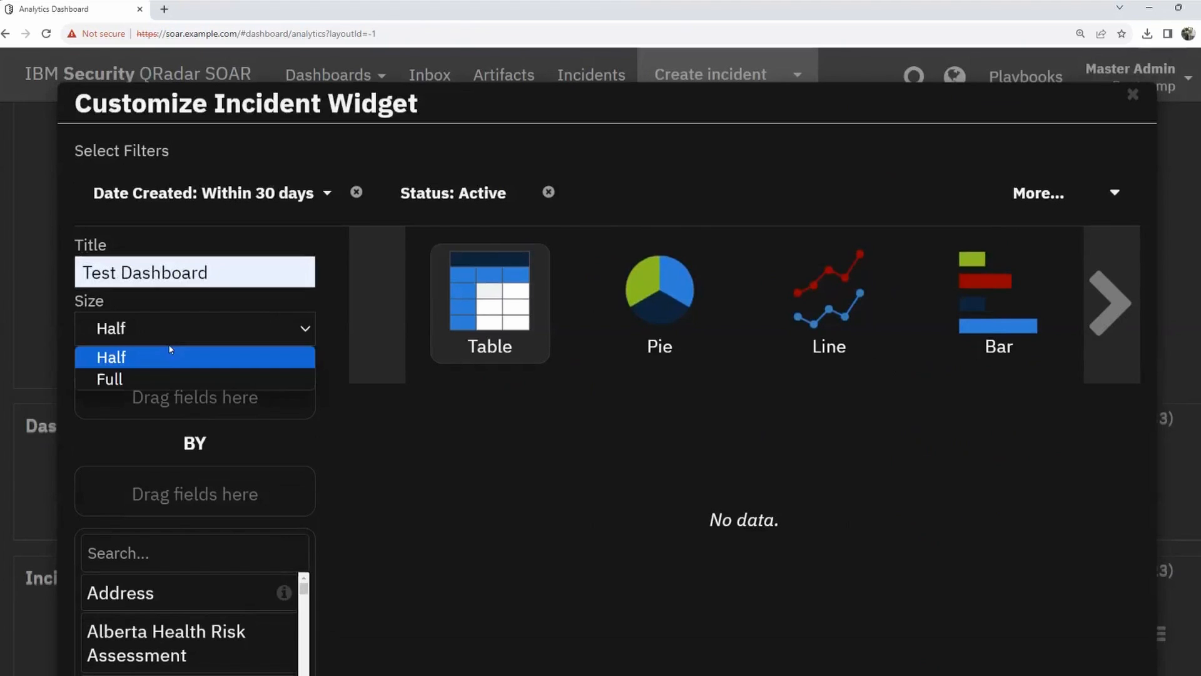
left_click(161, 378)
Search the field list for "Seve" and add the Severity field to the widget's Fields.
scroll(200, 353, "down", 2)
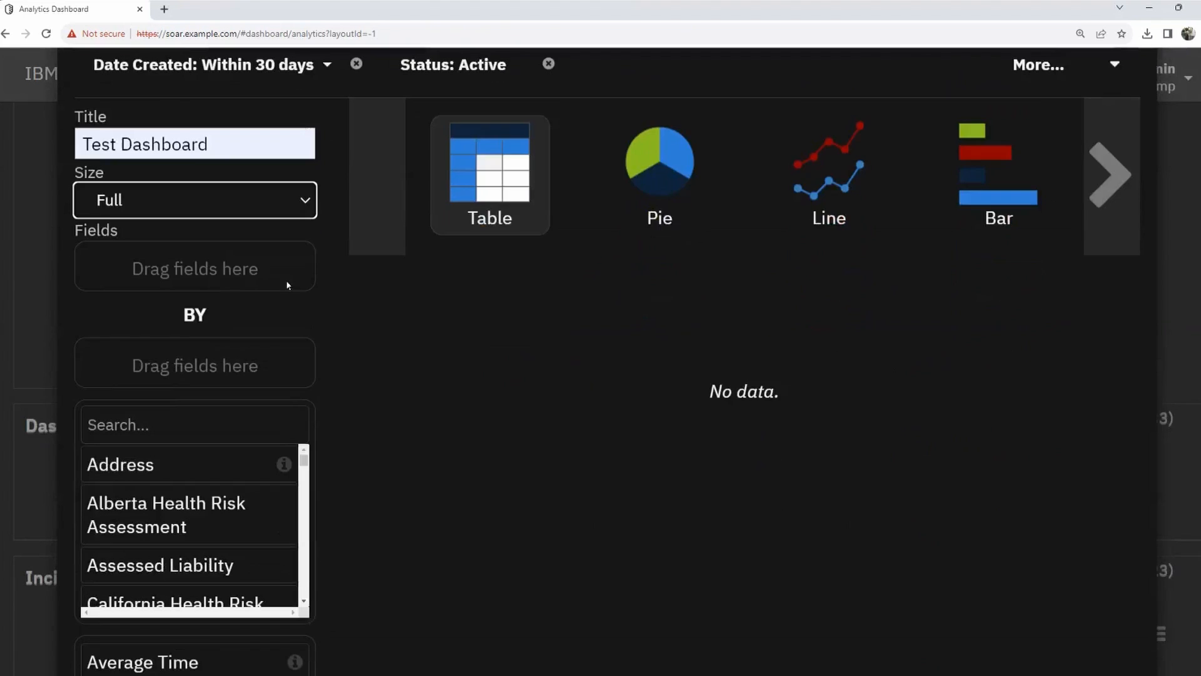
scroll(319, 324, "down", 1)
scroll(349, 272, "down", 2)
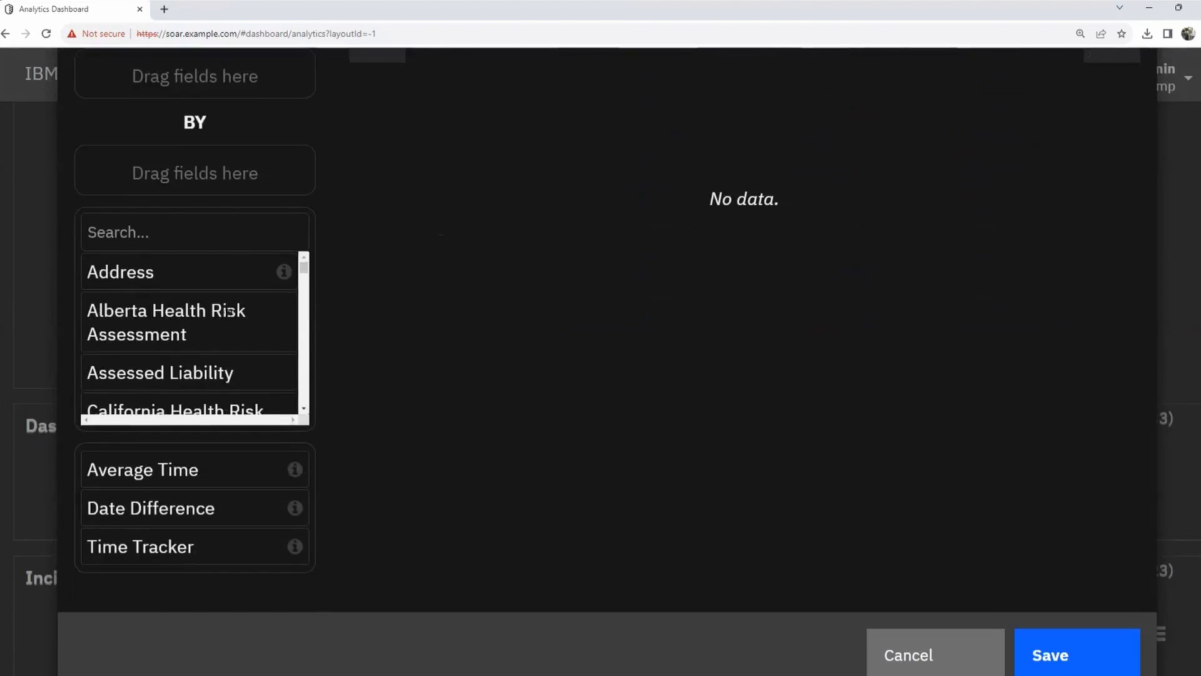
scroll(204, 340, "down", 3)
scroll(163, 269, "up", 3)
left_click(147, 239)
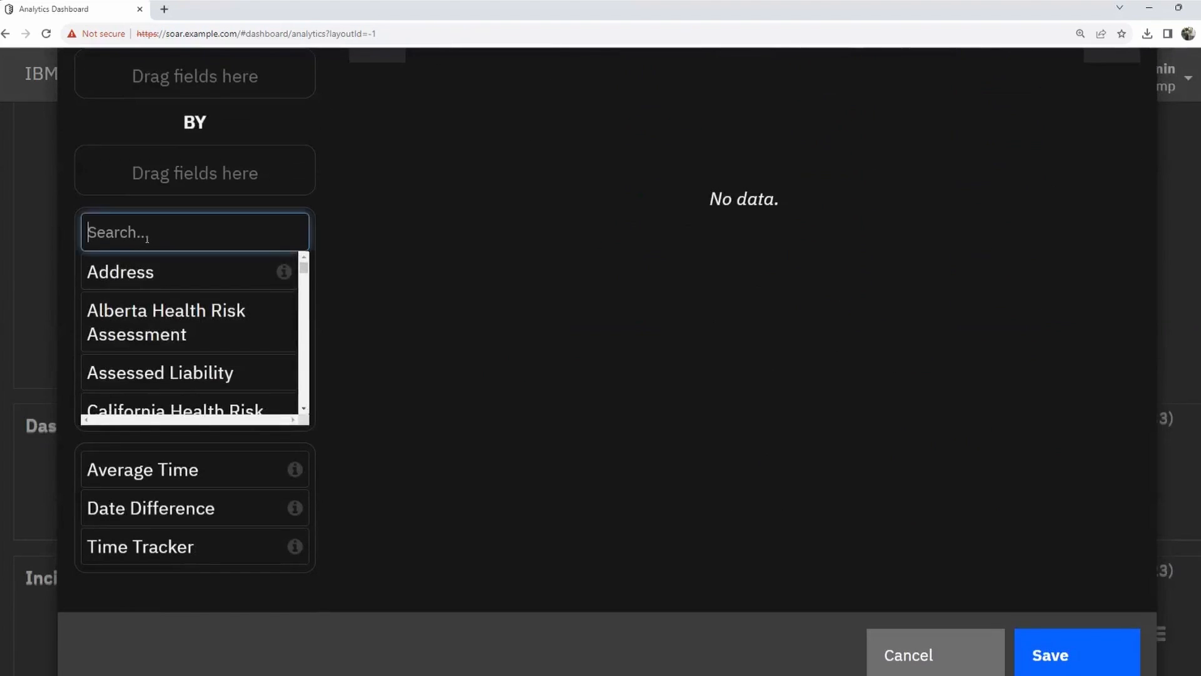
type("Seve")
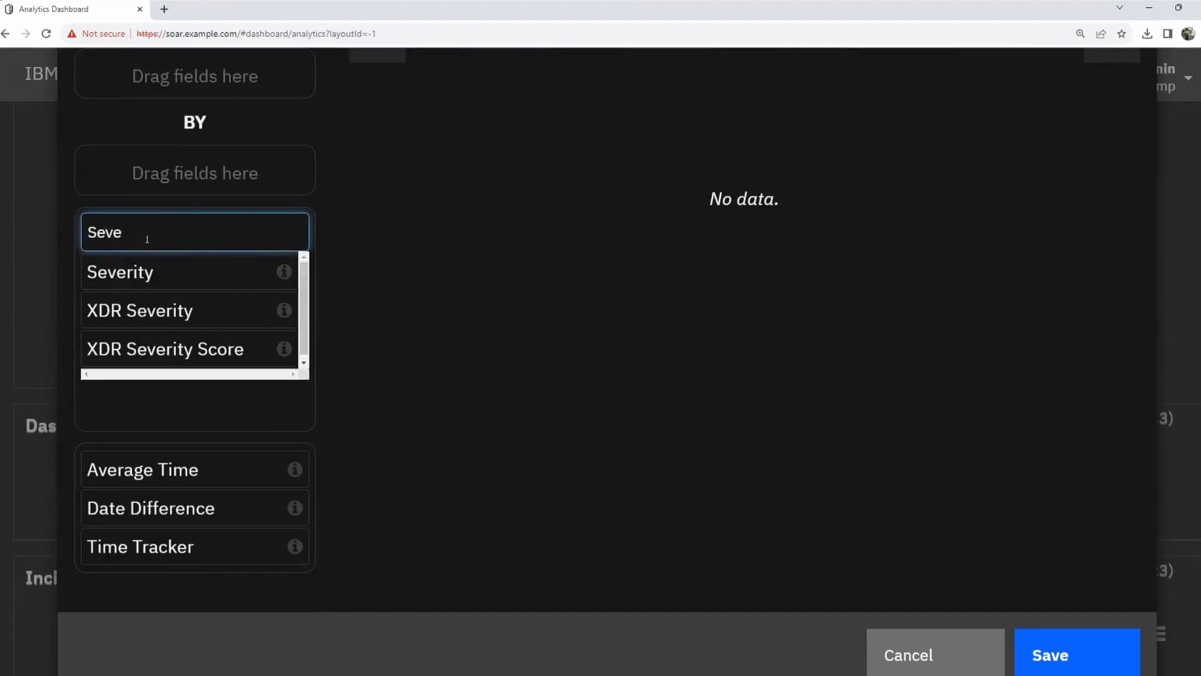
scroll(156, 247, "up", 2)
left_click_drag(135, 402, 185, 201)
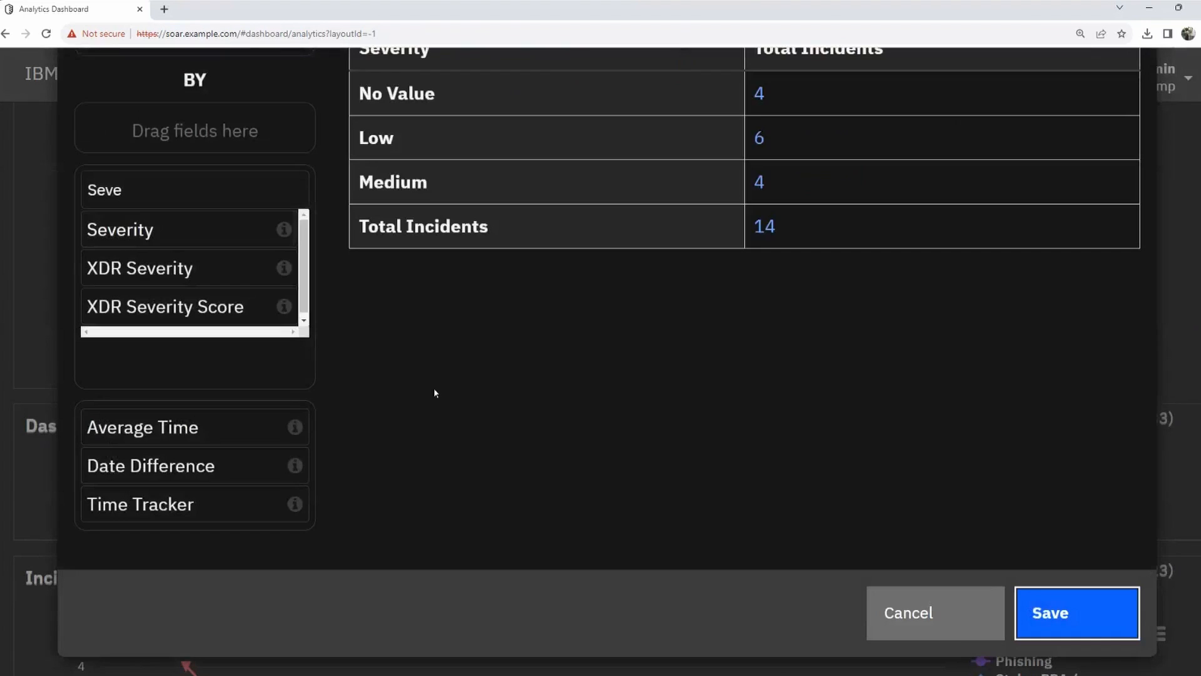
Review the Severity breakdown in the widget's Table preview.
scroll(456, 402, "up", 3)
scroll(332, 485, "down", 3)
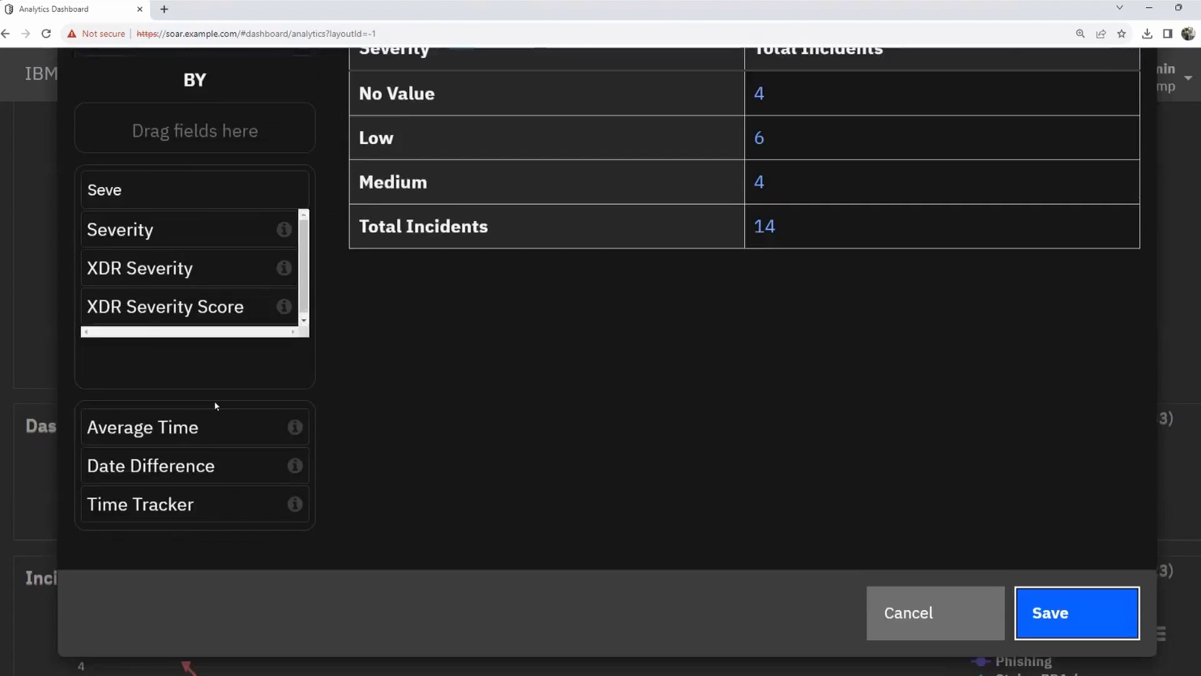
scroll(214, 402, "up", 3)
left_click(147, 390)
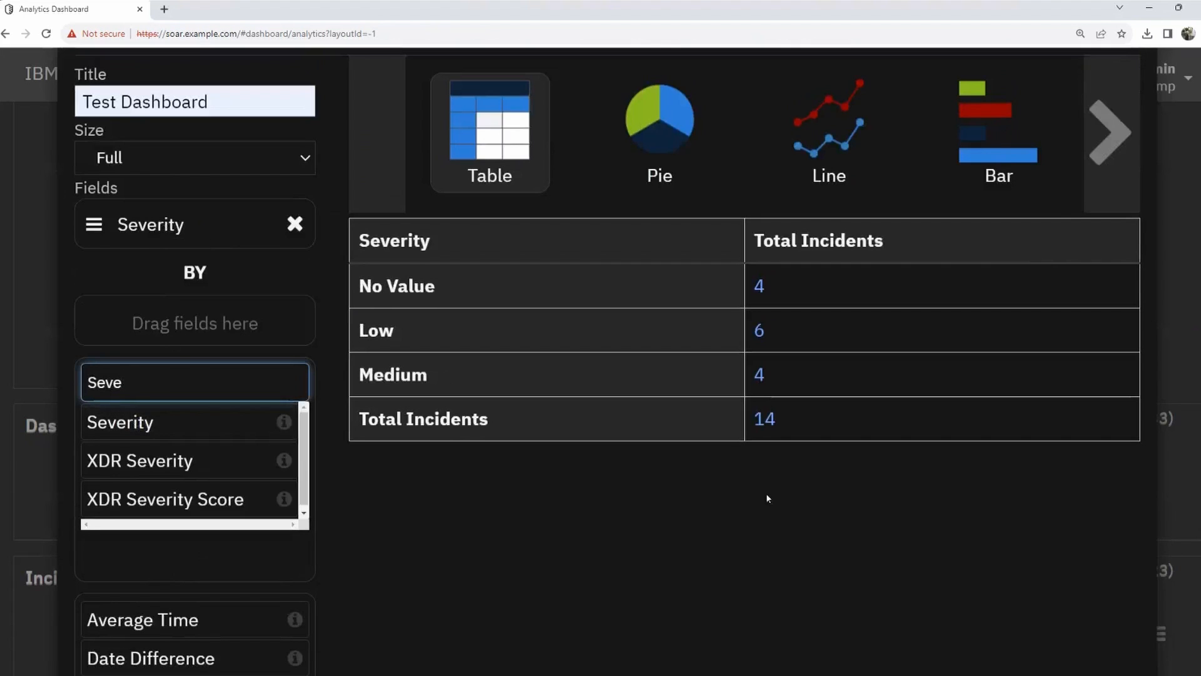
scroll(766, 494, "up", 2)
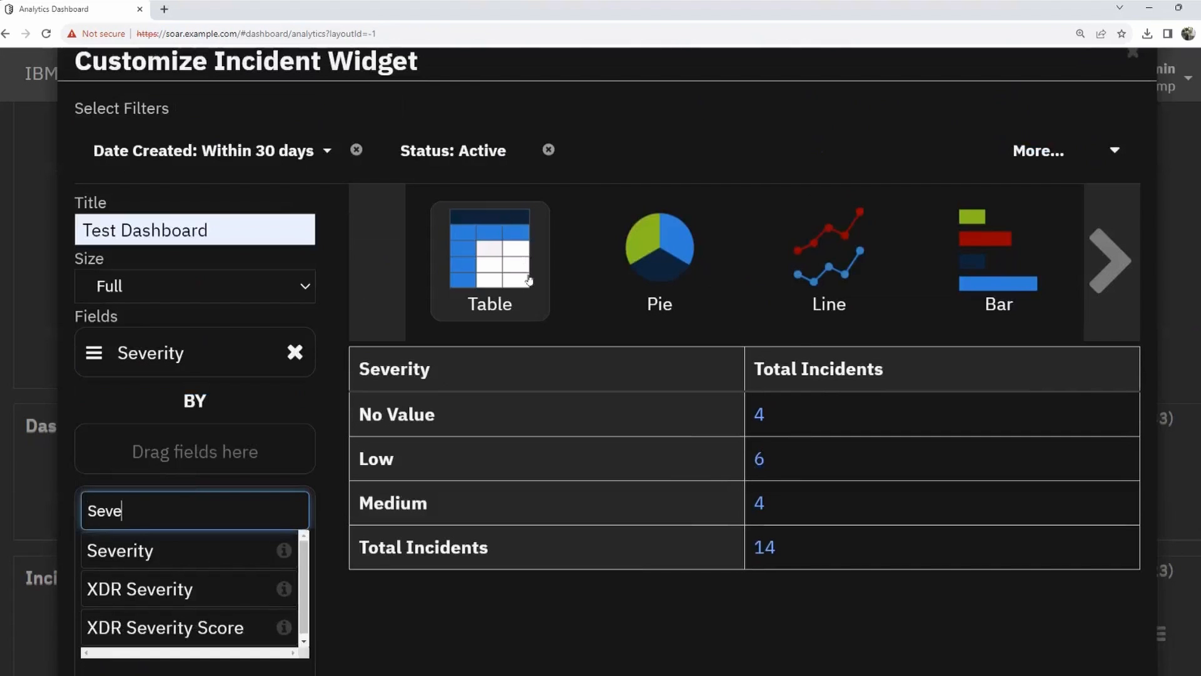
left_click(501, 278)
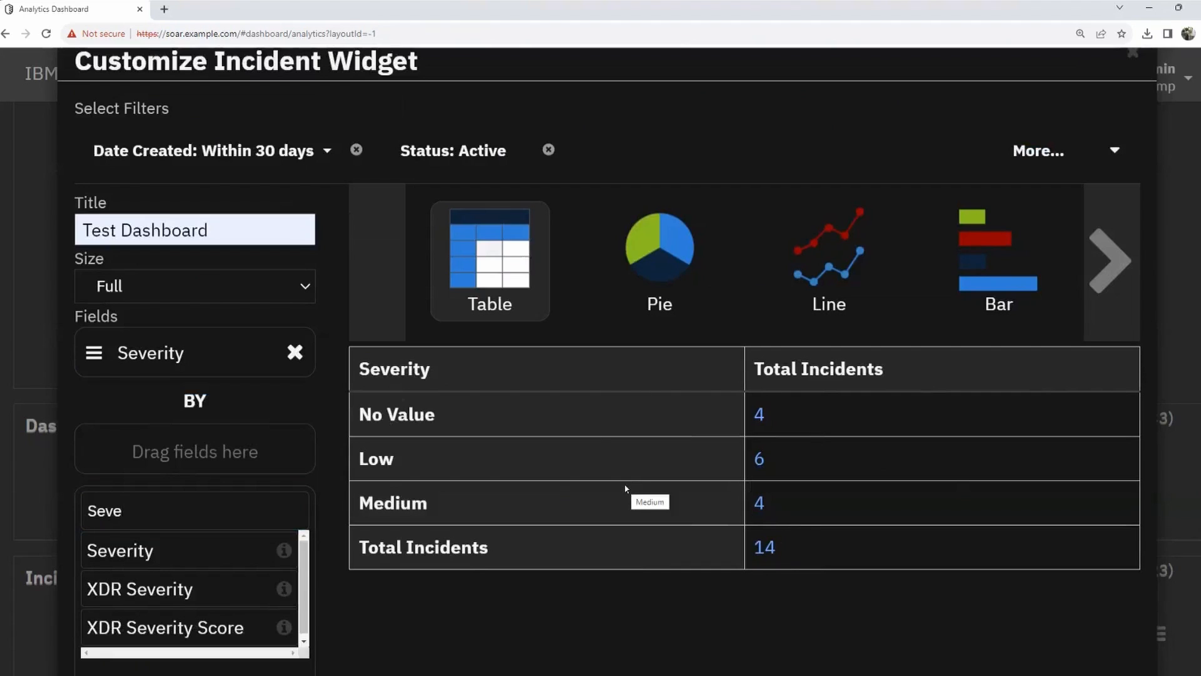
Preview the custom widget as Pie, Line and Bar charts in turn.
left_click(651, 262)
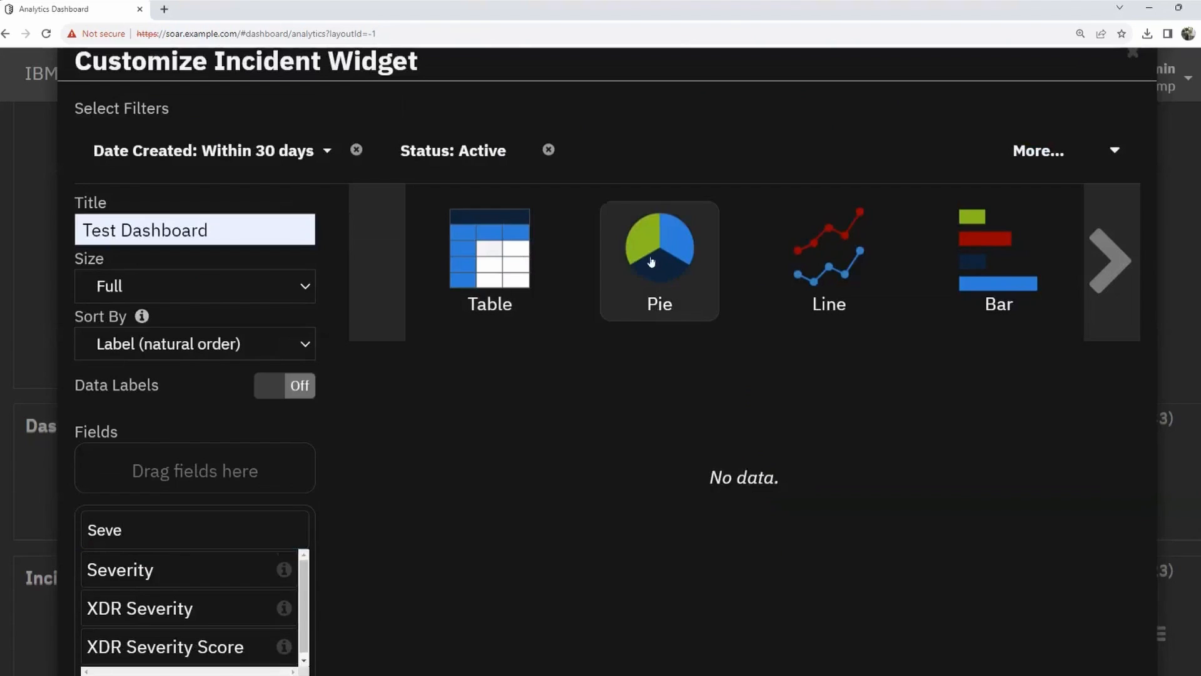
scroll(809, 462, "down", 3)
scroll(808, 426, "up", 4)
left_click(839, 298)
scroll(839, 298, "down", 5)
scroll(844, 375, "up", 5)
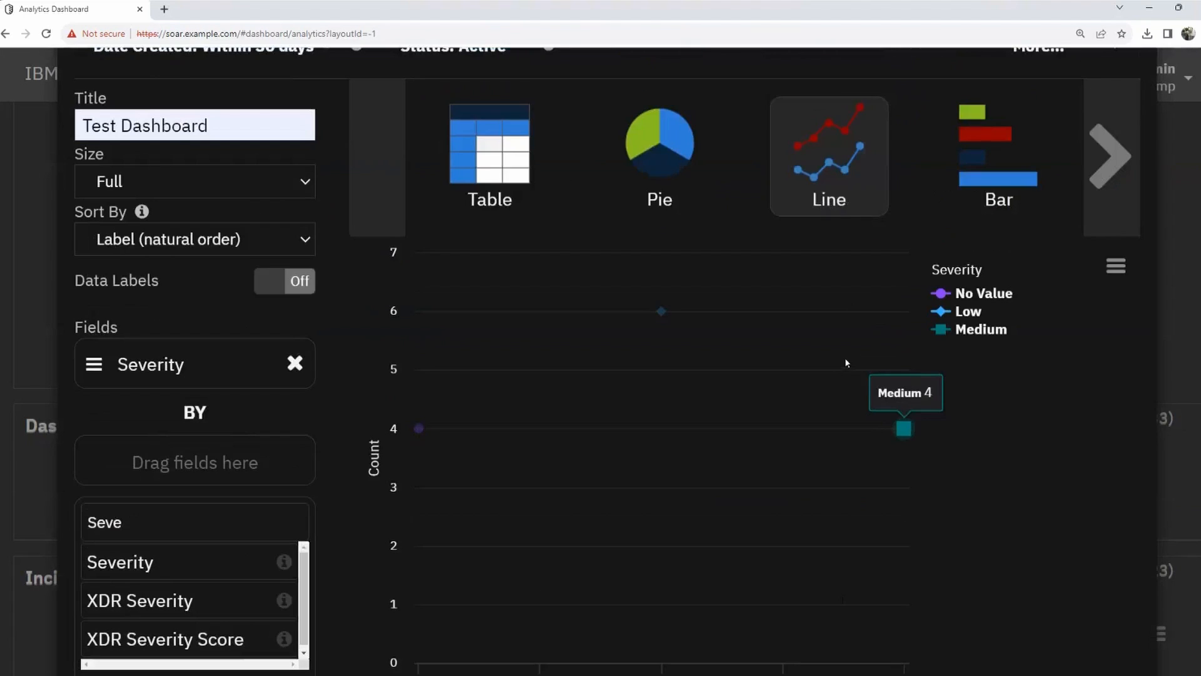
left_click(1011, 316)
scroll(1011, 317, "down", 6)
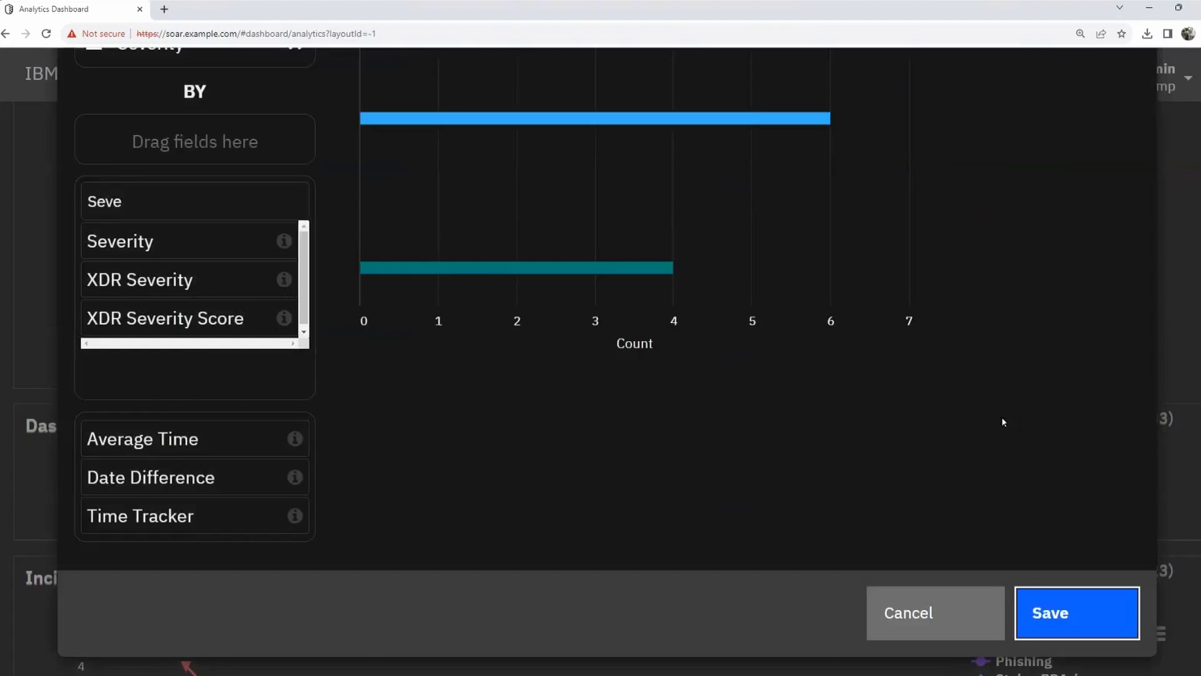
scroll(997, 417, "up", 4)
scroll(997, 417, "up", 3)
Switch the custom widget's chart type to Column and check its Severity preview.
left_click(1120, 305)
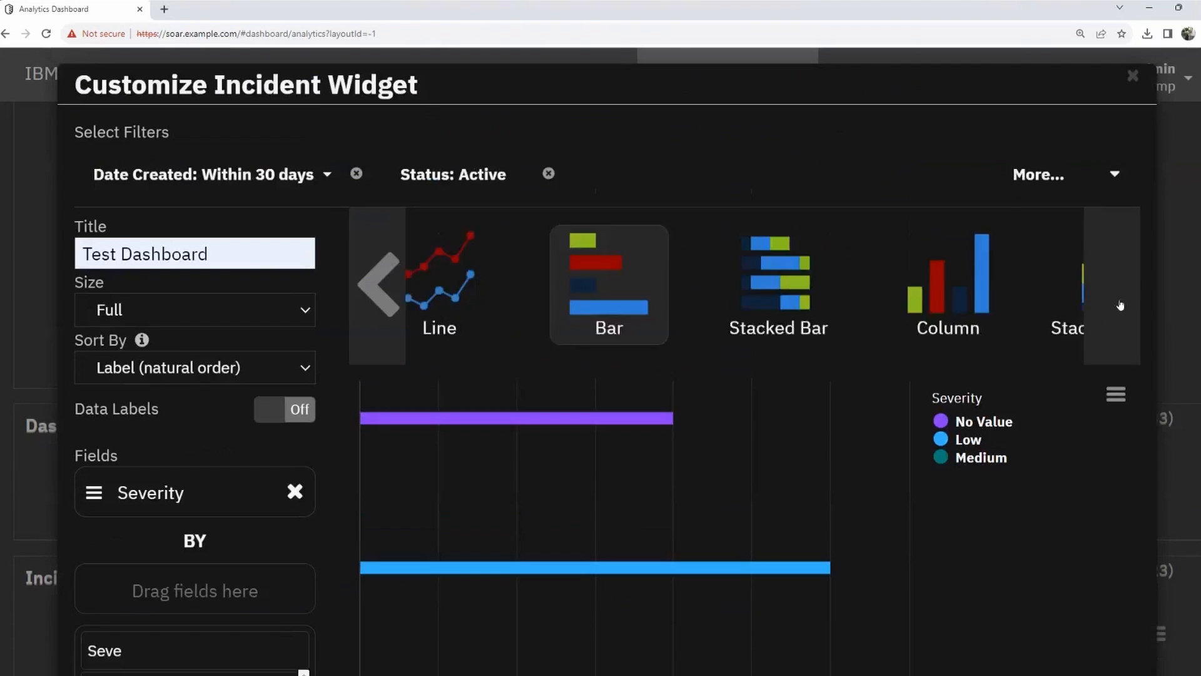
left_click(675, 297)
scroll(676, 295, "down", 6)
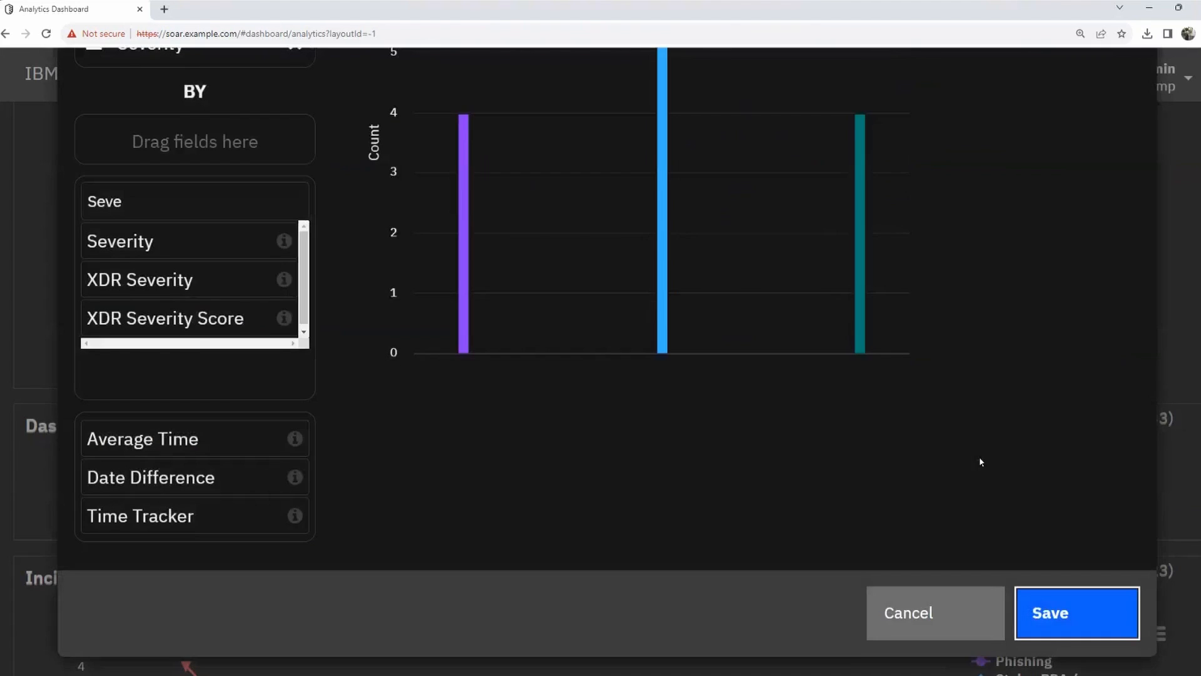
scroll(978, 457, "up", 3)
scroll(979, 461, "up", 3)
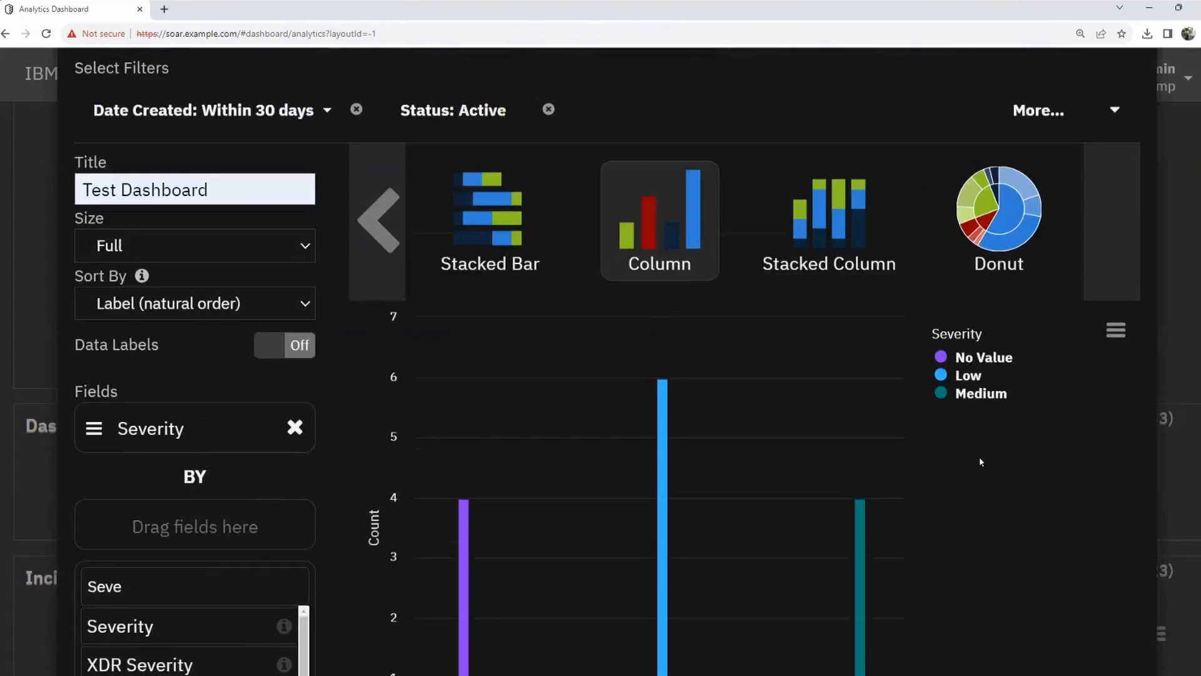
Preview the custom widget as Stacked Bar, Pie and Line charts in turn.
left_click(485, 235)
scroll(692, 320, "down", 6)
scroll(696, 333, "up", 1)
scroll(696, 335, "up", 6)
left_click(377, 303)
left_click(672, 304)
scroll(917, 372, "down", 3)
scroll(917, 370, "up", 3)
left_click(858, 293)
scroll(1038, 329, "down", 5)
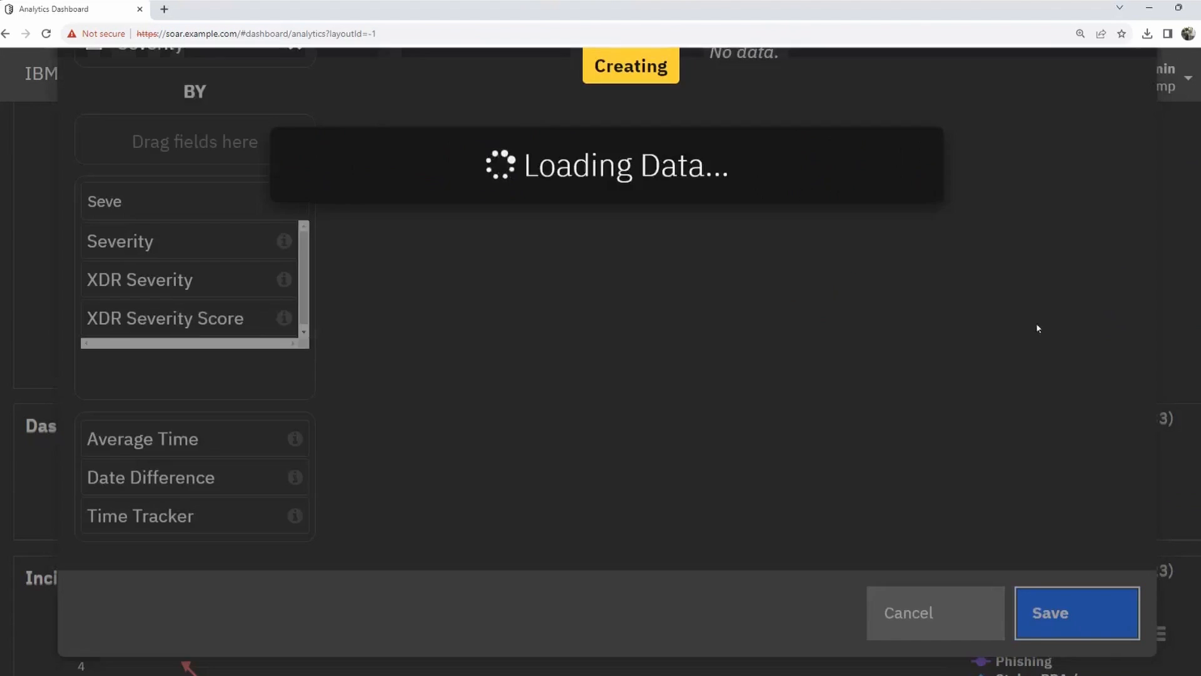
scroll(1046, 347, "up", 5)
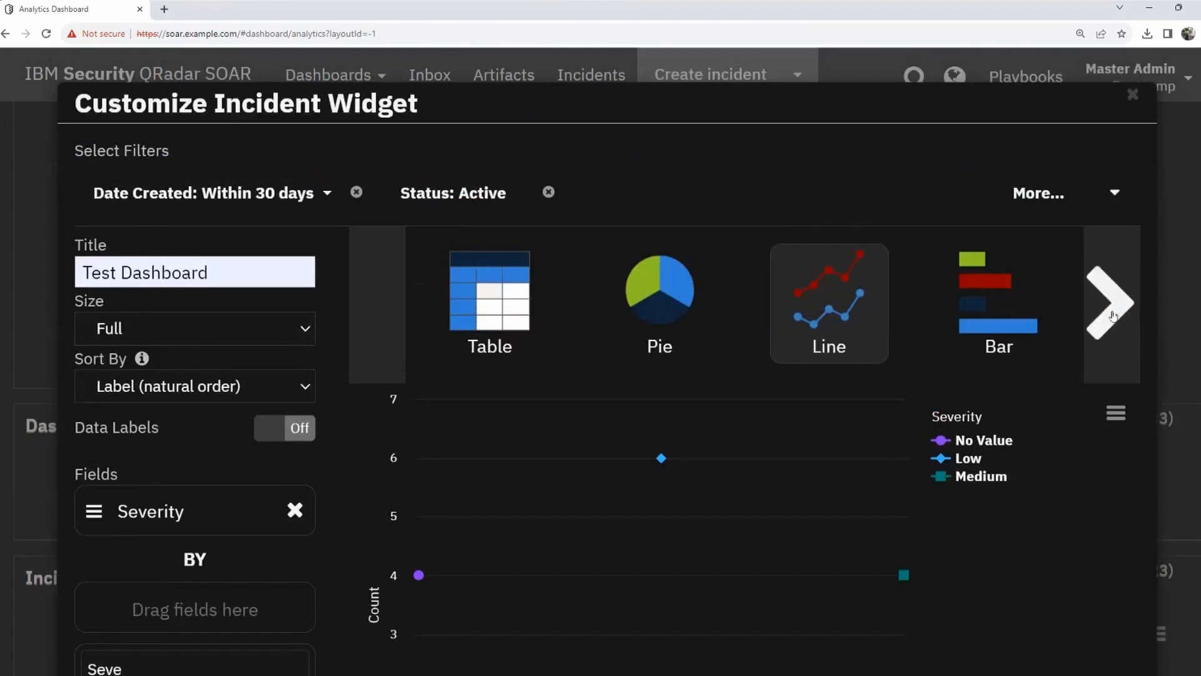
Switch the custom widget's chart type back to Column and check the Severity bars in its preview.
left_click(1105, 304)
left_click(649, 313)
scroll(705, 416, "down", 5)
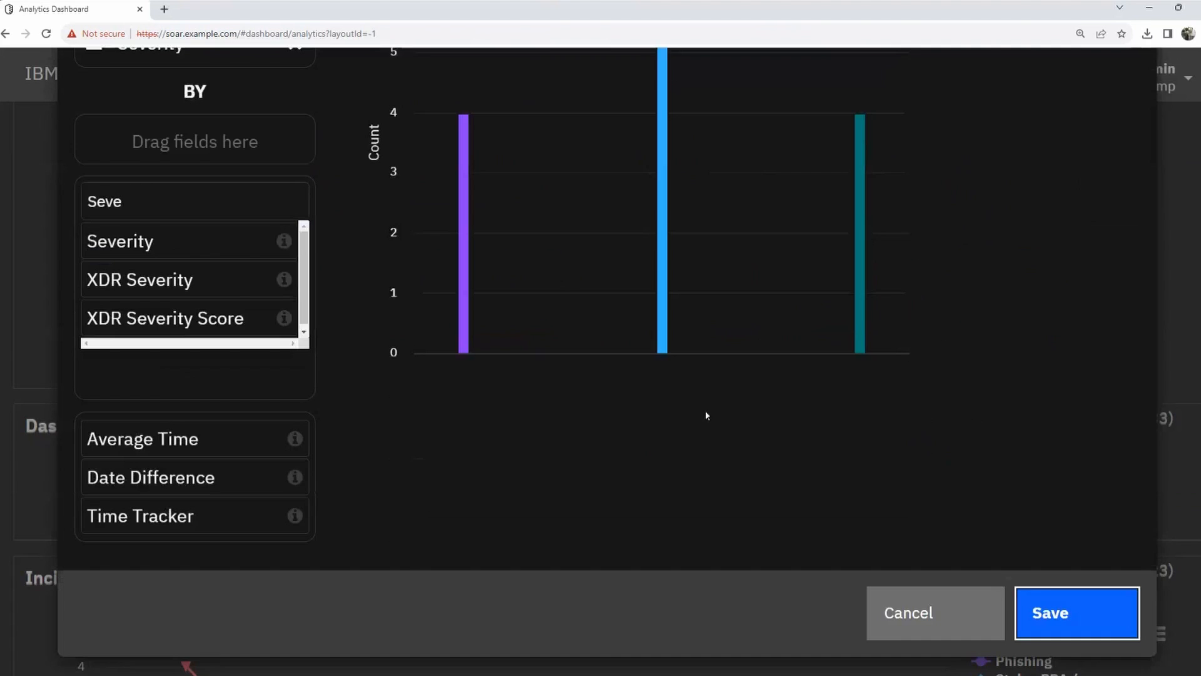
scroll(855, 441, "up", 3)
scroll(857, 438, "down", 2)
scroll(857, 433, "down", 1)
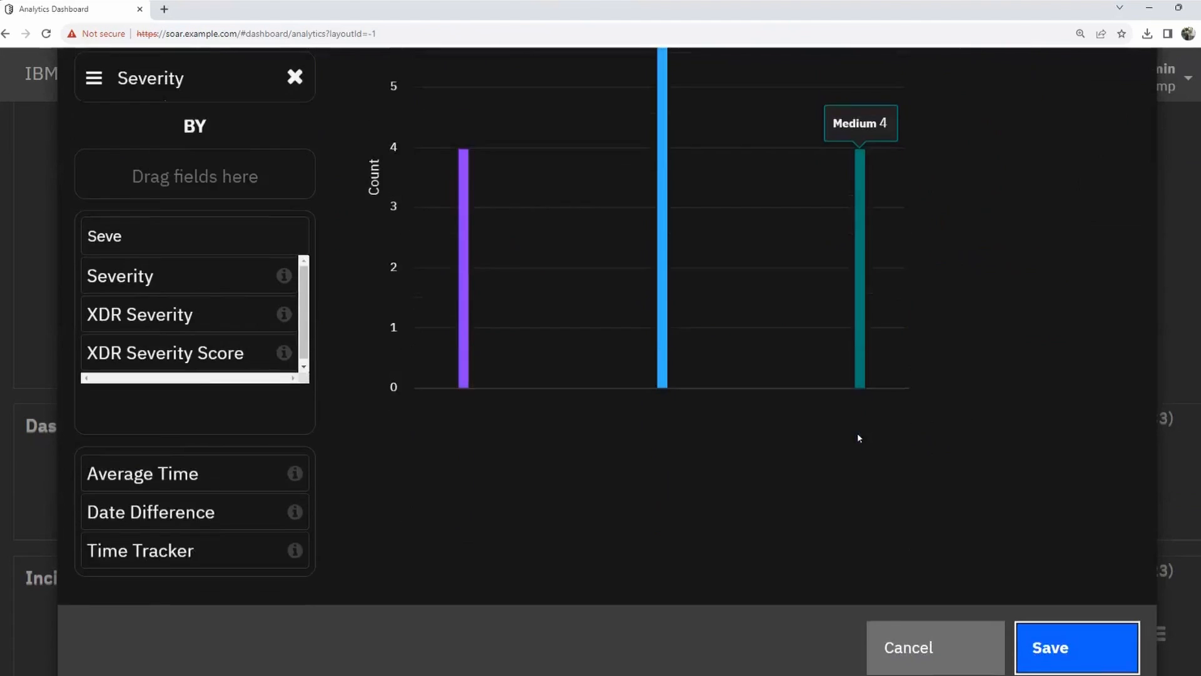
scroll(367, 419, "up", 5)
scroll(353, 397, "up", 3)
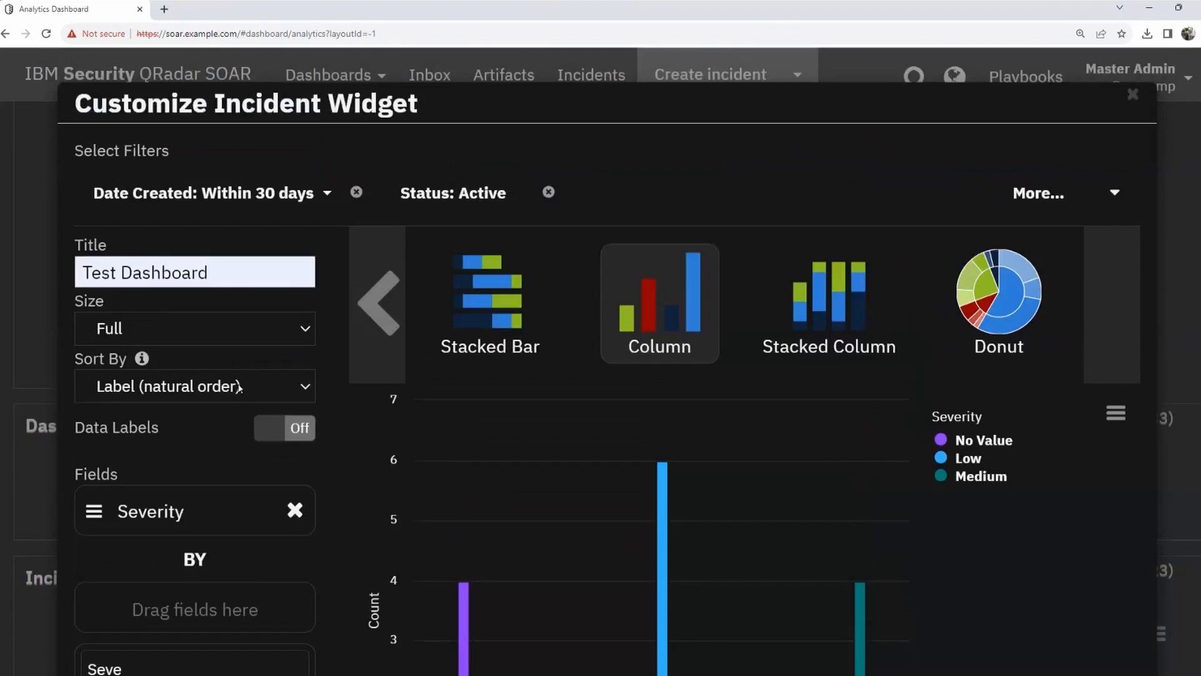
Save the custom Test Dashboard widget to the Analytics Dashboard.
scroll(238, 390, "down", 8)
scroll(691, 405, "up", 8)
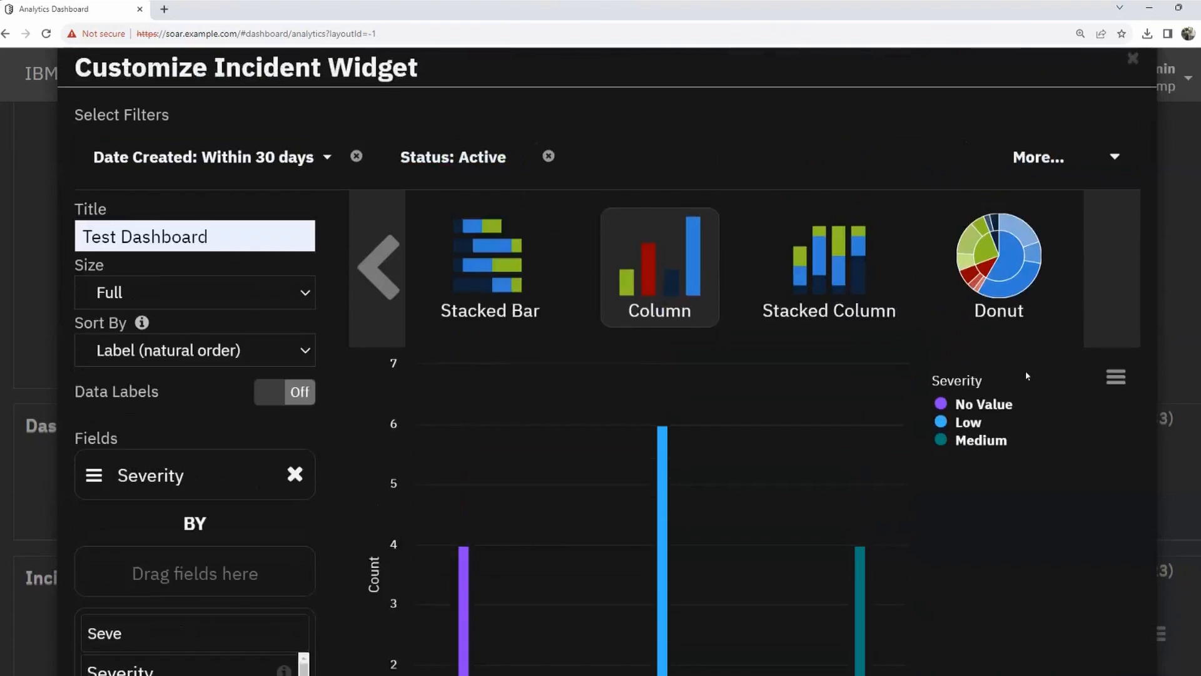
scroll(1070, 551, "down", 3)
scroll(1083, 603, "down", 3)
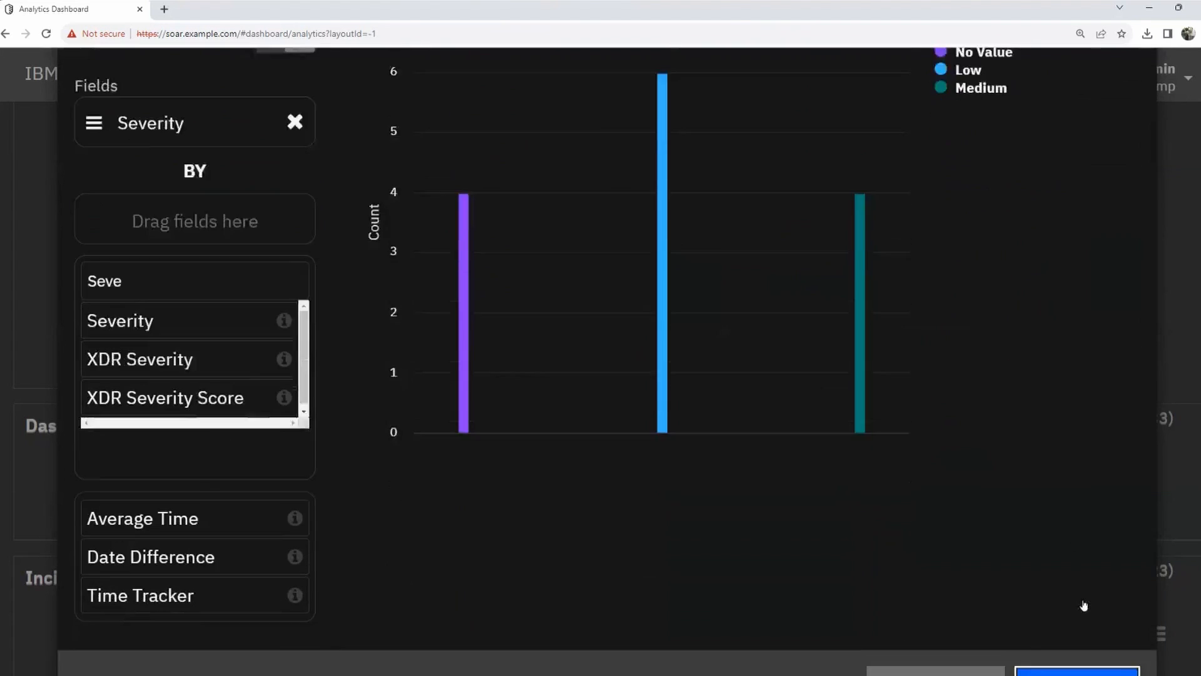
left_click(1085, 613)
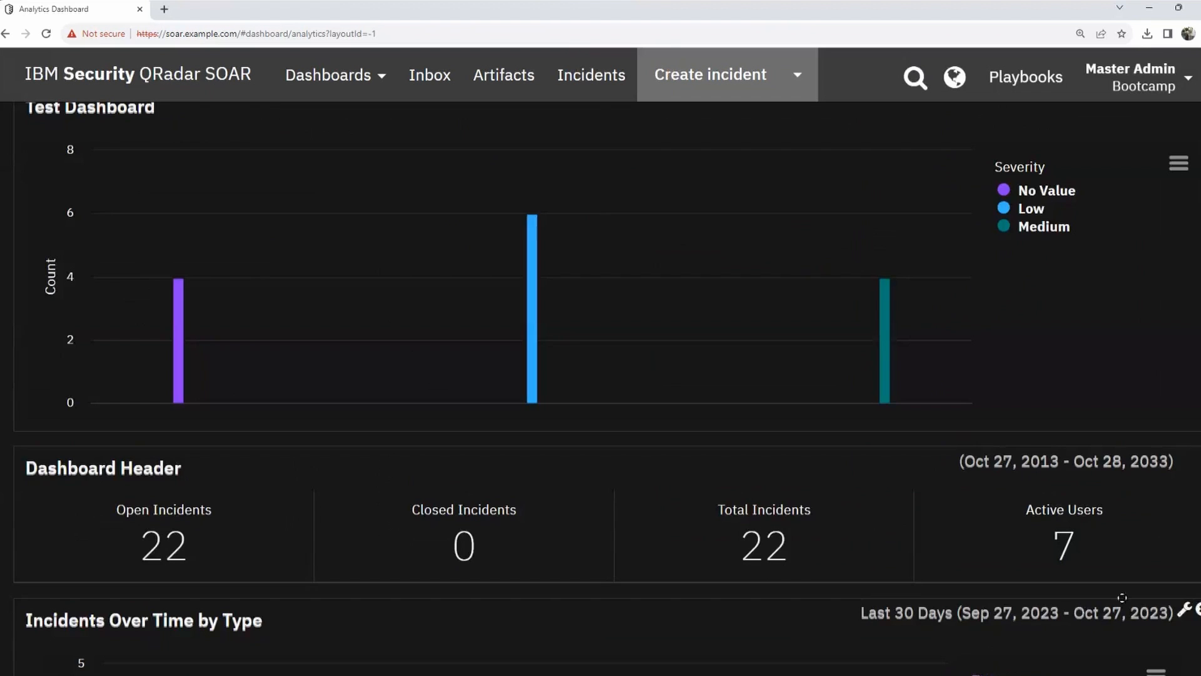
scroll(1155, 458, "up", 3)
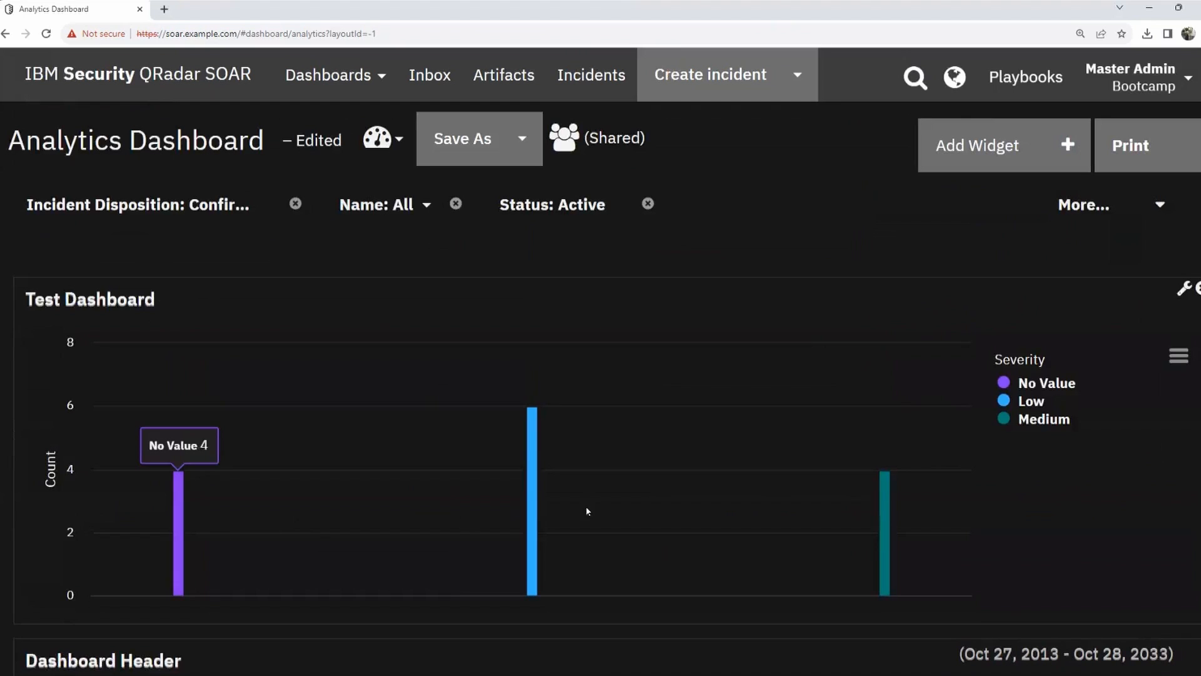
Display the data table under the Test Dashboard widget's chart and look through its severity rows.
left_click(1179, 357)
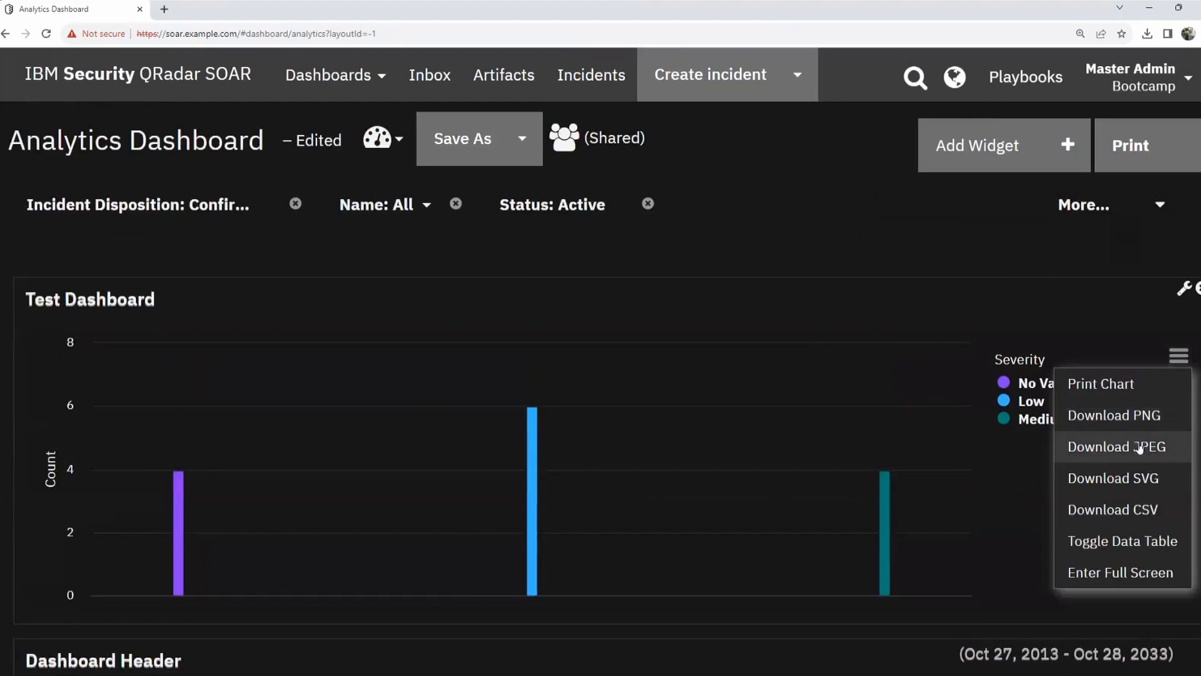
left_click(1130, 548)
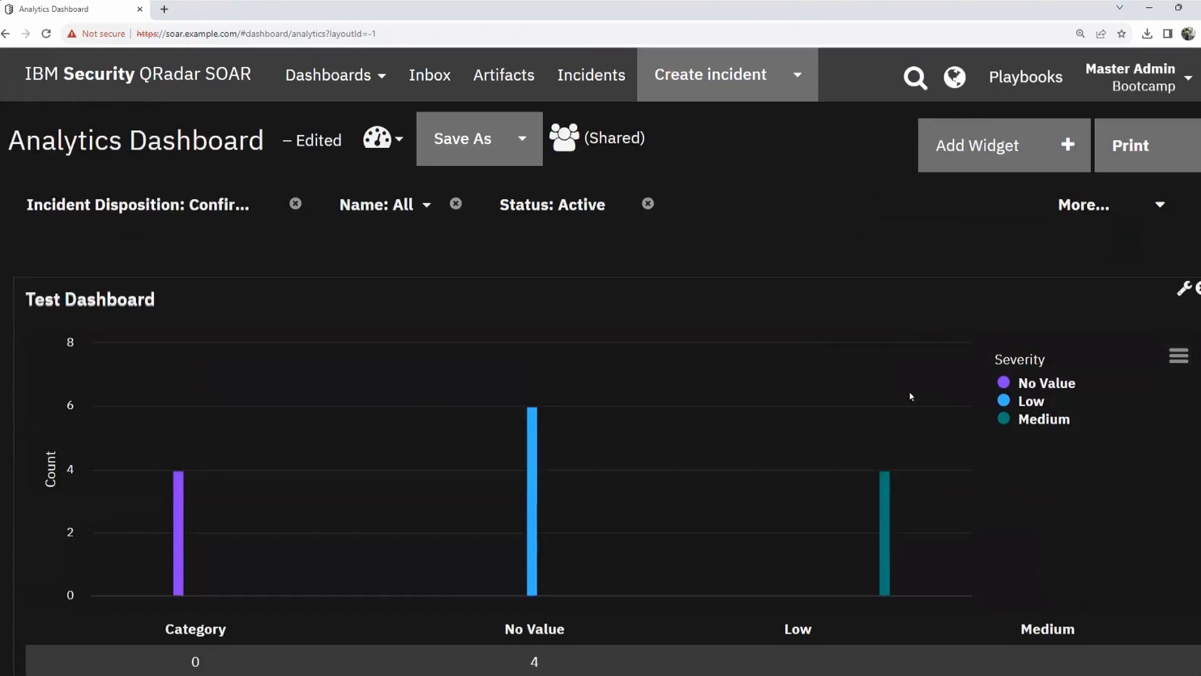
scroll(910, 391, "down", 4)
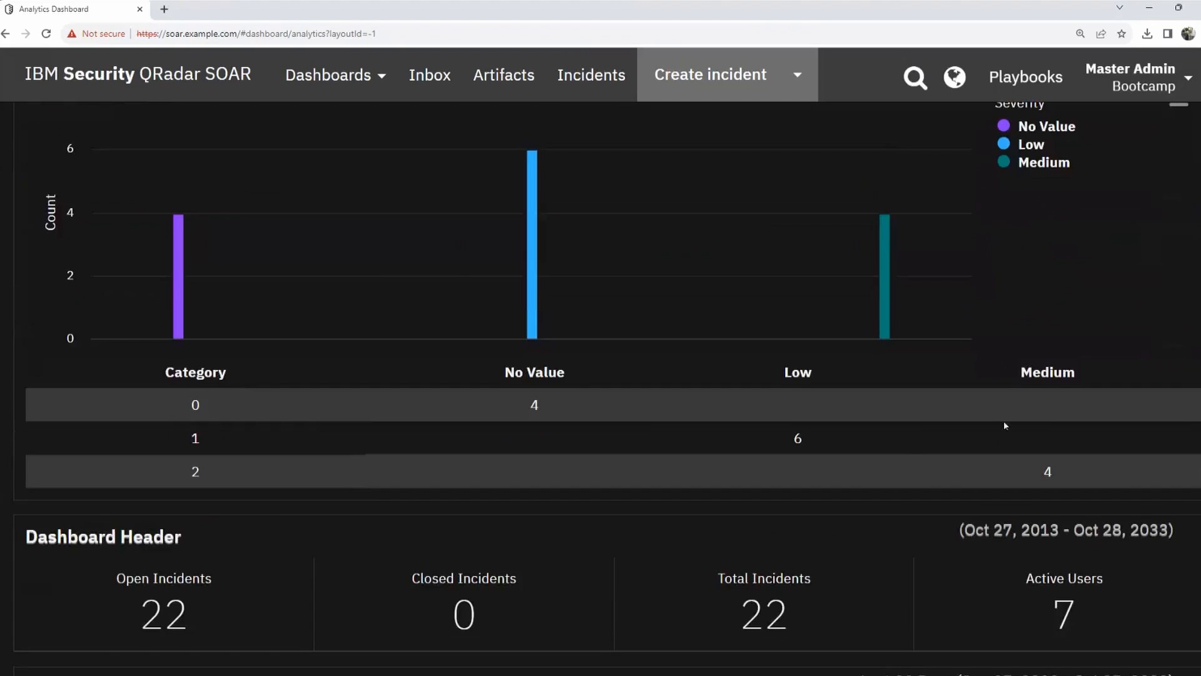
scroll(1004, 421, "up", 4)
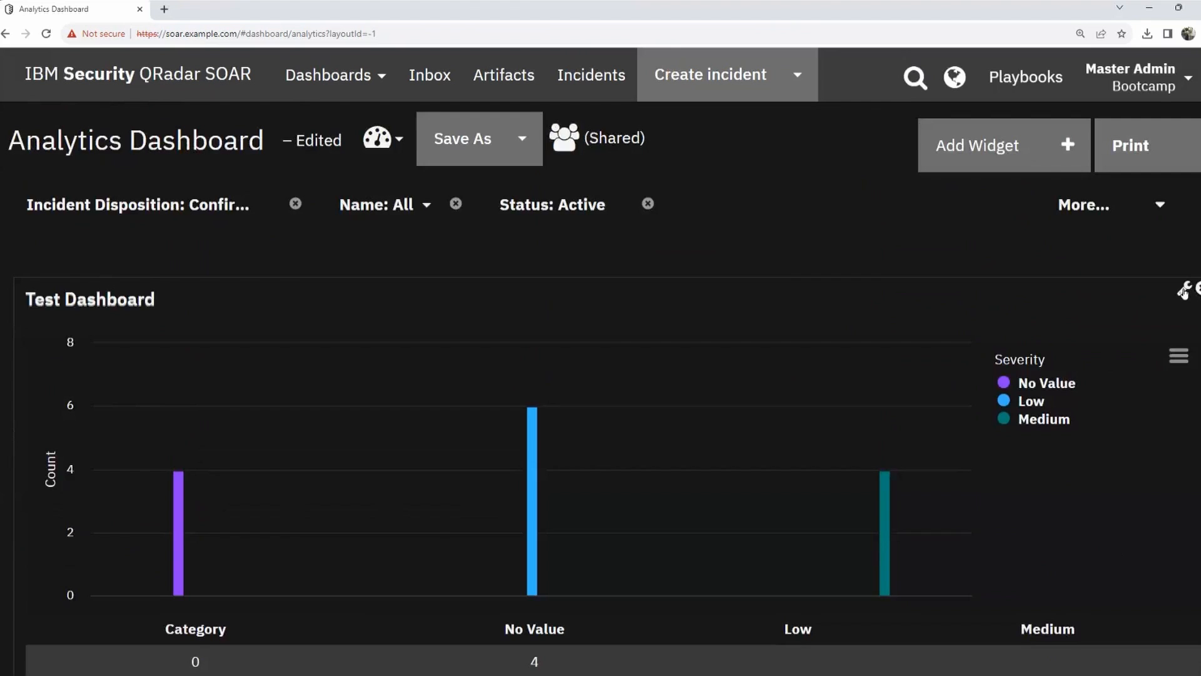
Open the Test Dashboard widget for editing and update its Date Created filter to All.
left_click(1184, 290)
scroll(732, 298, "up", 3)
scroll(430, 445, "up", 3)
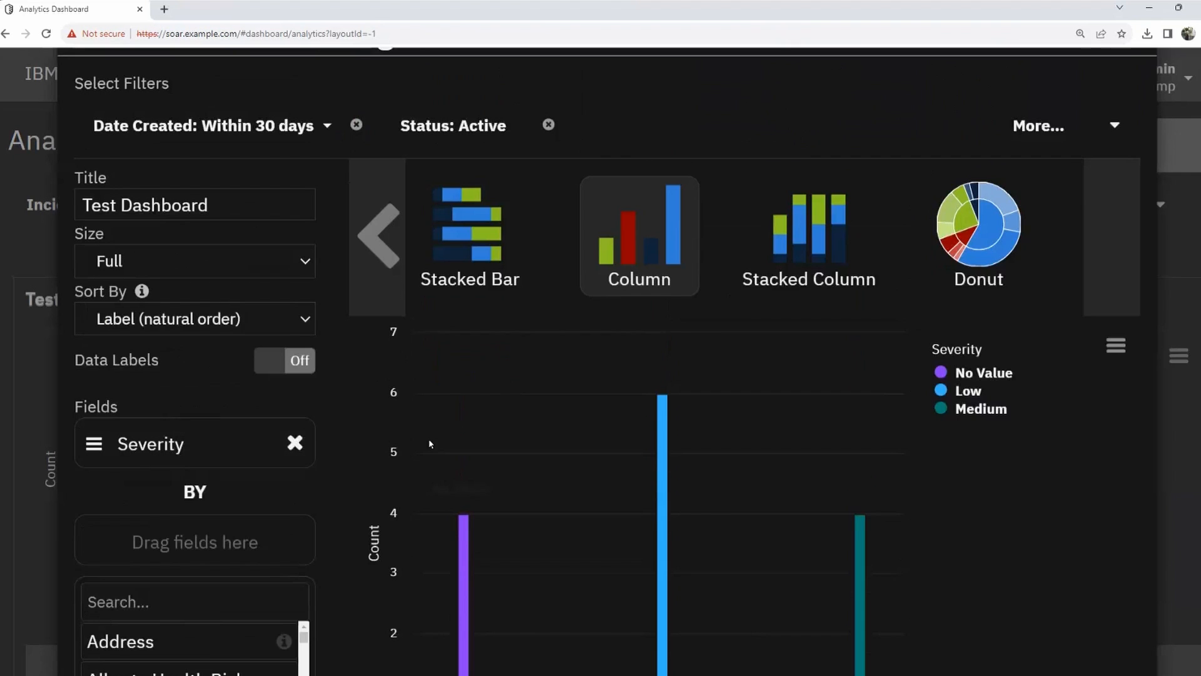
scroll(486, 468, "up", 1)
scroll(835, 406, "down", 1)
scroll(835, 406, "up", 3)
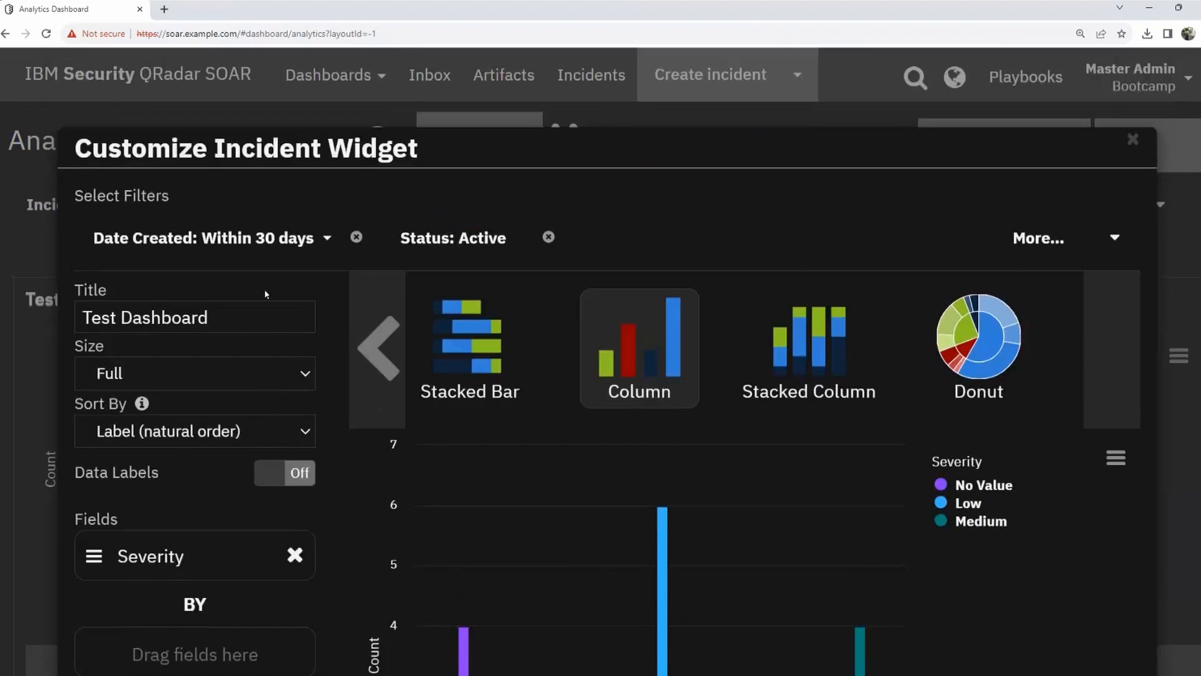
left_click(328, 240)
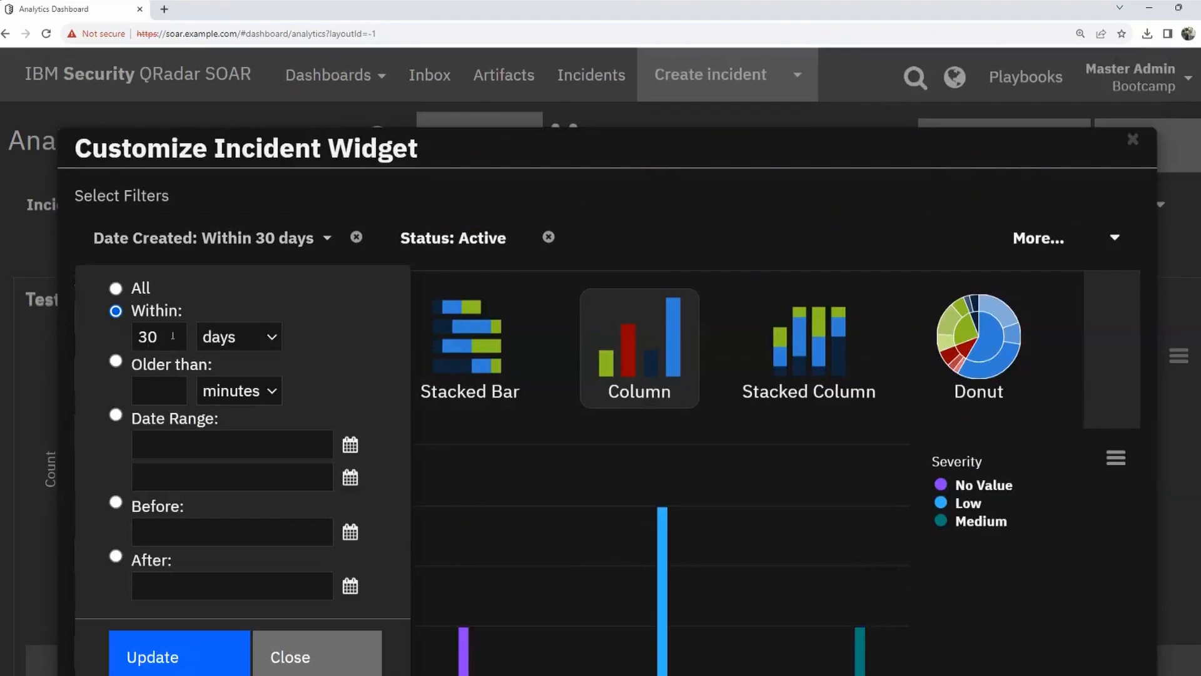
left_click(116, 288)
scroll(263, 531, "down", 2)
left_click(196, 525)
scroll(873, 441, "down", 5)
scroll(850, 395, "up", 2)
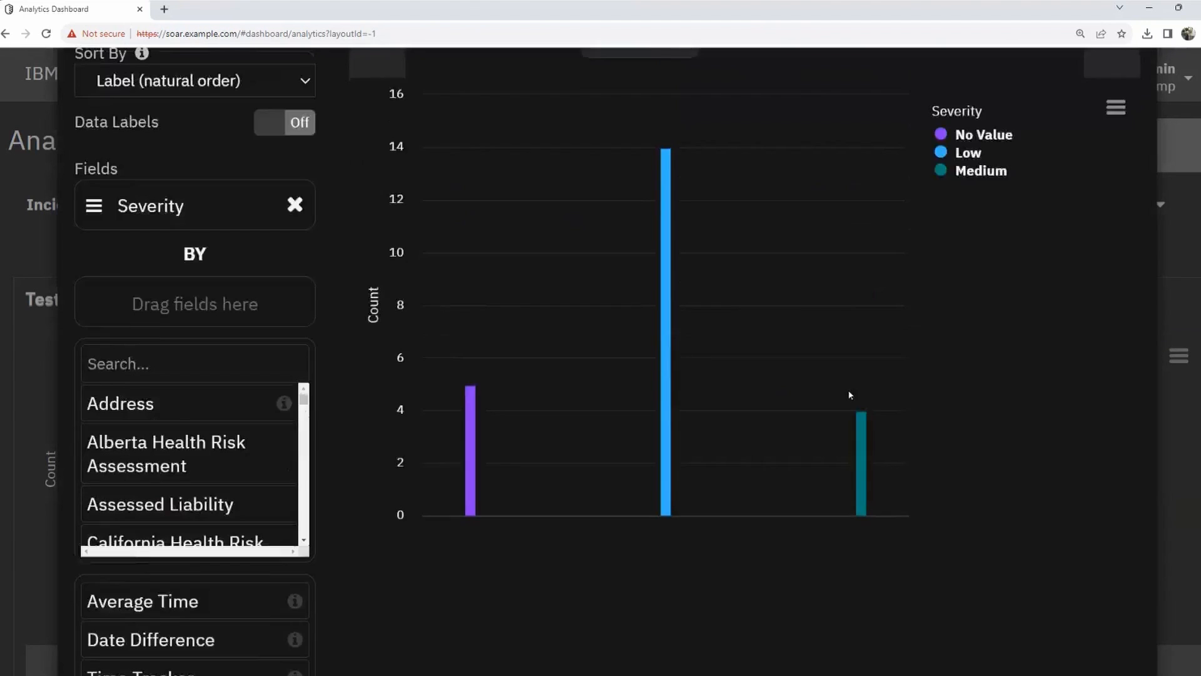
Change the Test Dashboard widget's chart type to Bar and save the widget.
scroll(850, 395, "up", 5)
left_click(379, 348)
left_click(662, 346)
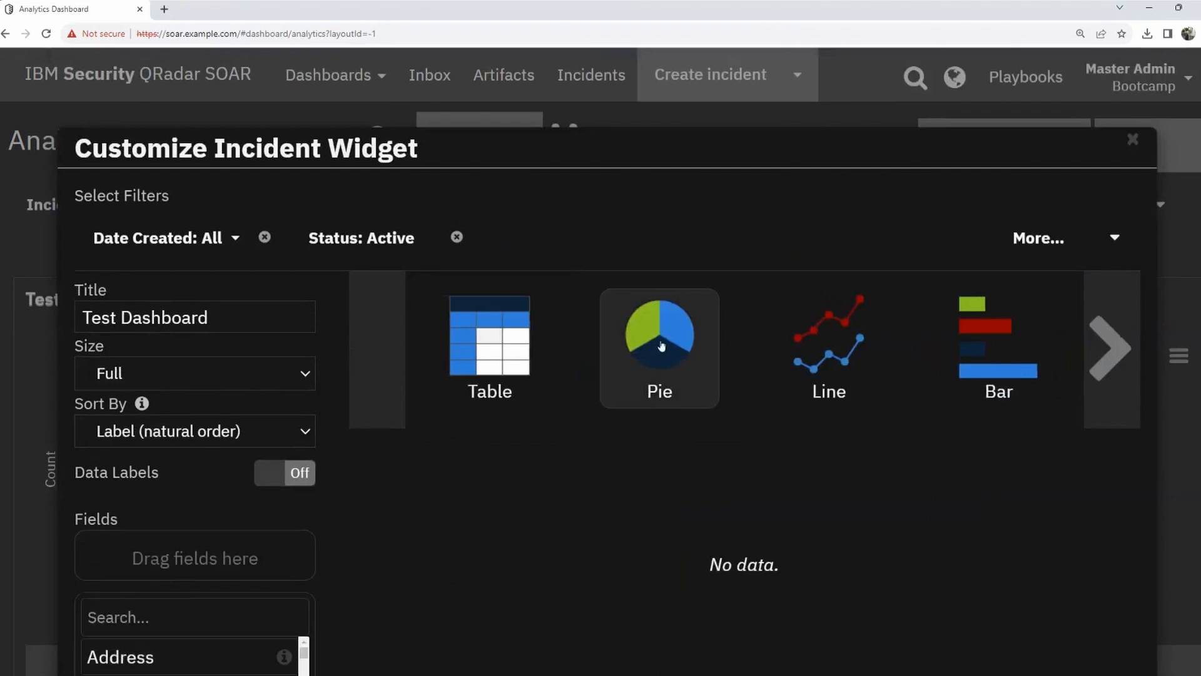
left_click(998, 355)
scroll(1089, 360, "down", 6)
scroll(862, 332, "up", 2)
scroll(862, 332, "down", 2)
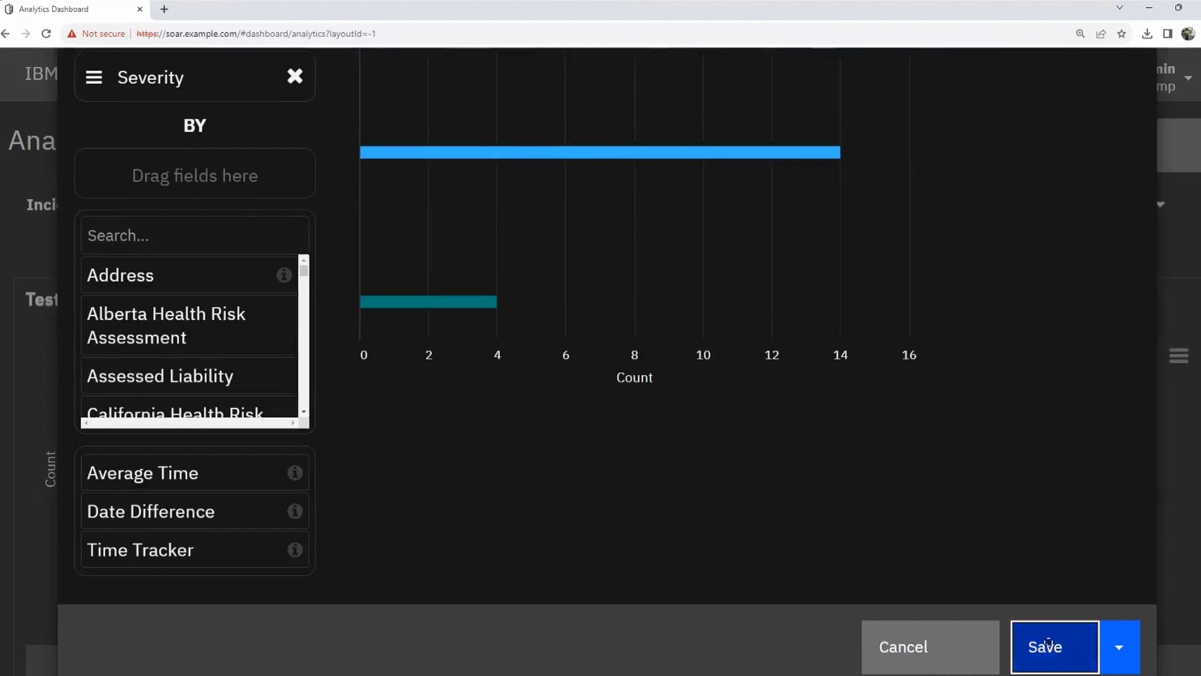
left_click(1048, 644)
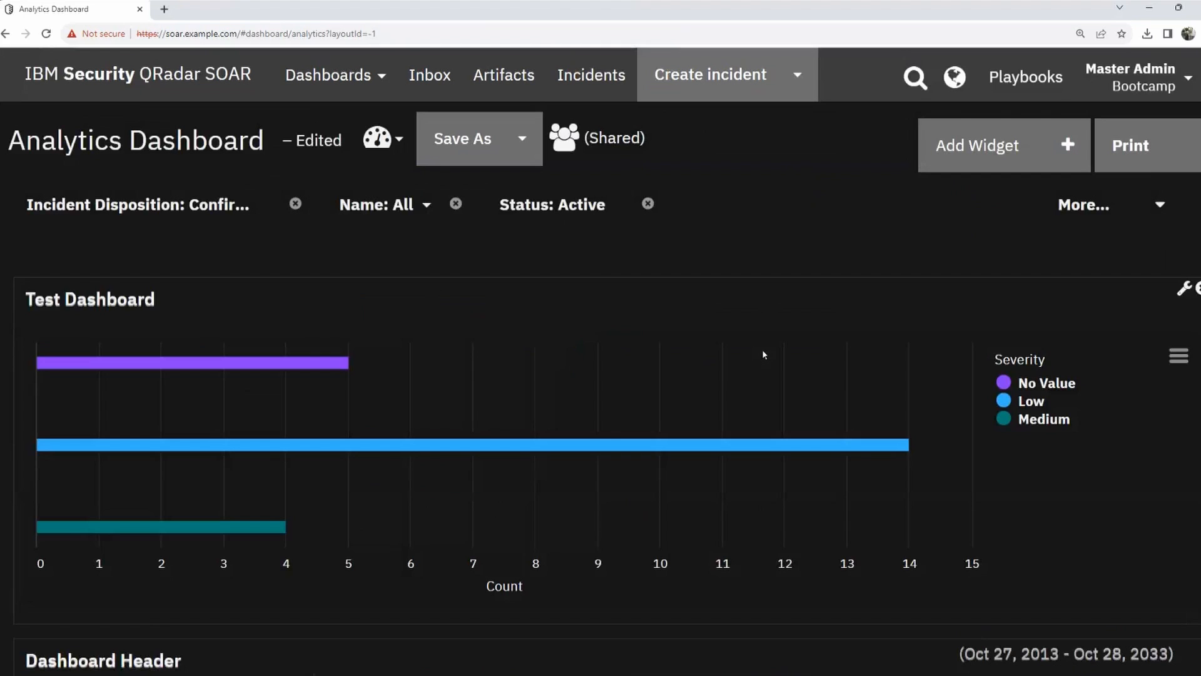
scroll(764, 355, "down", 2)
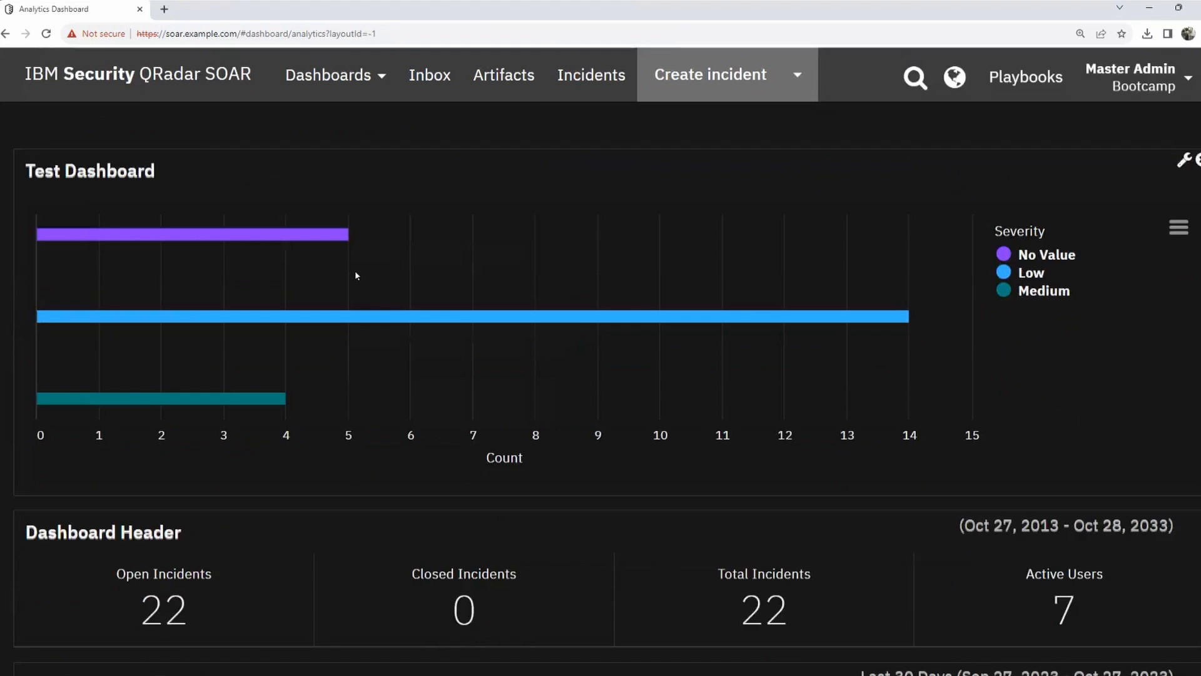
scroll(444, 309, "up", 2)
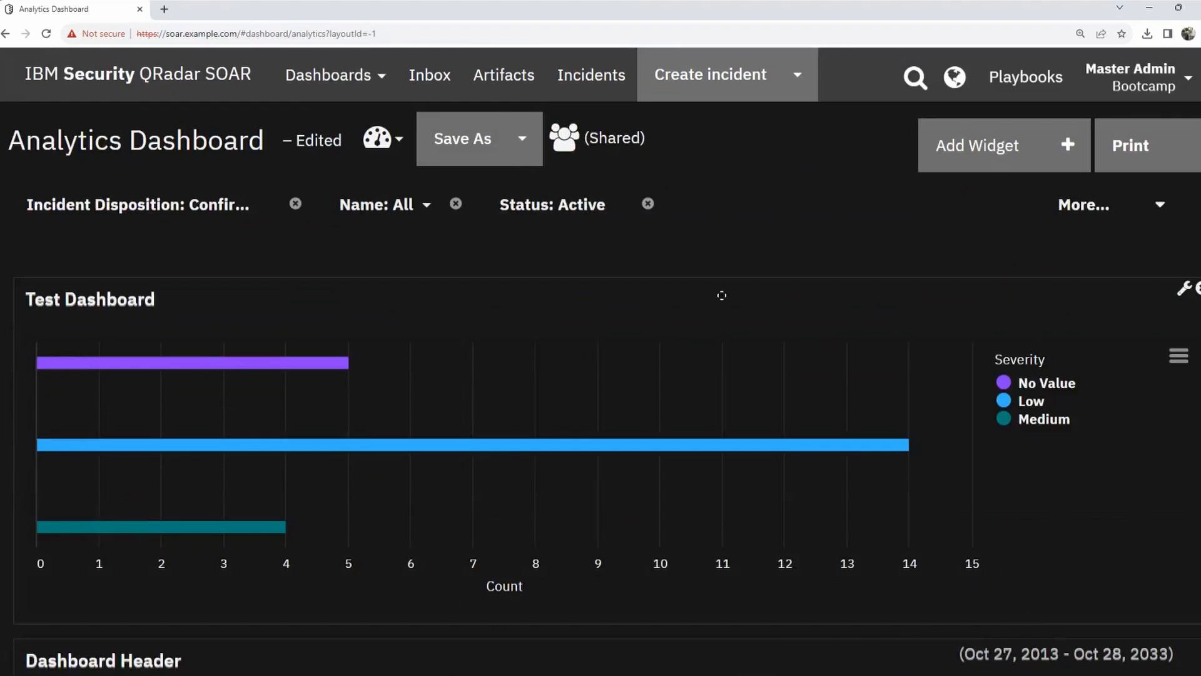
Remove the Ownership Time by Incident Type widget from the Analytics Dashboard.
scroll(713, 294, "down", 10)
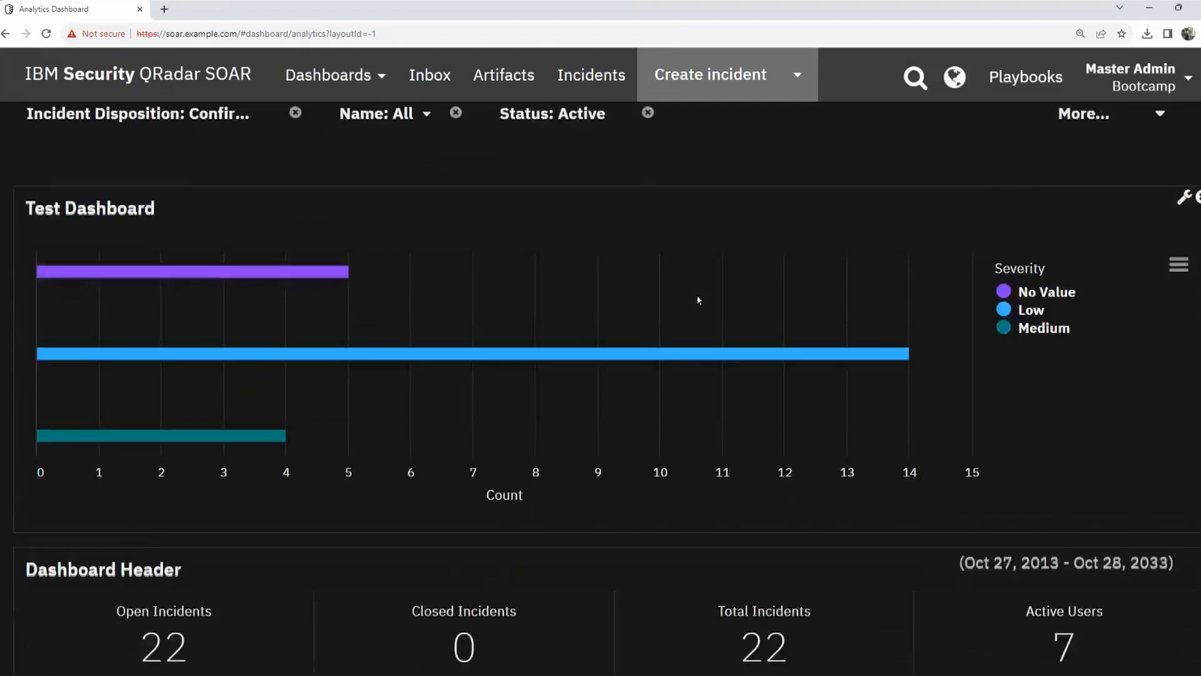
mouse_move(693, 281)
scroll(689, 275, "down", 15)
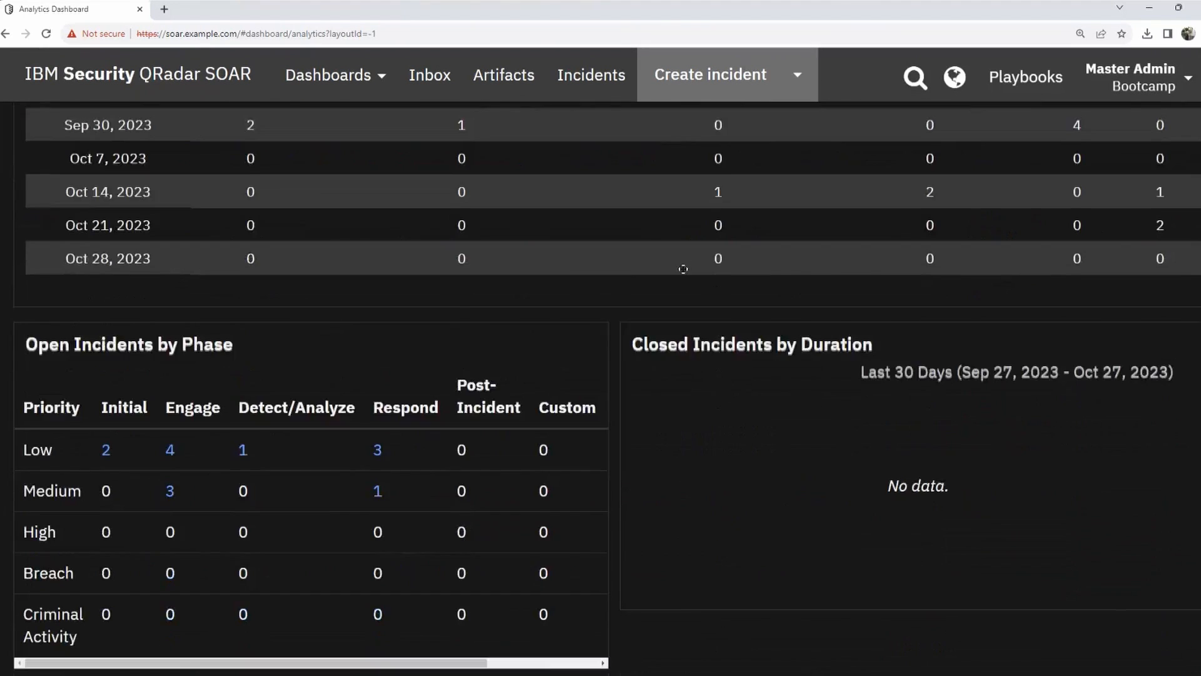
scroll(680, 269, "down", 7)
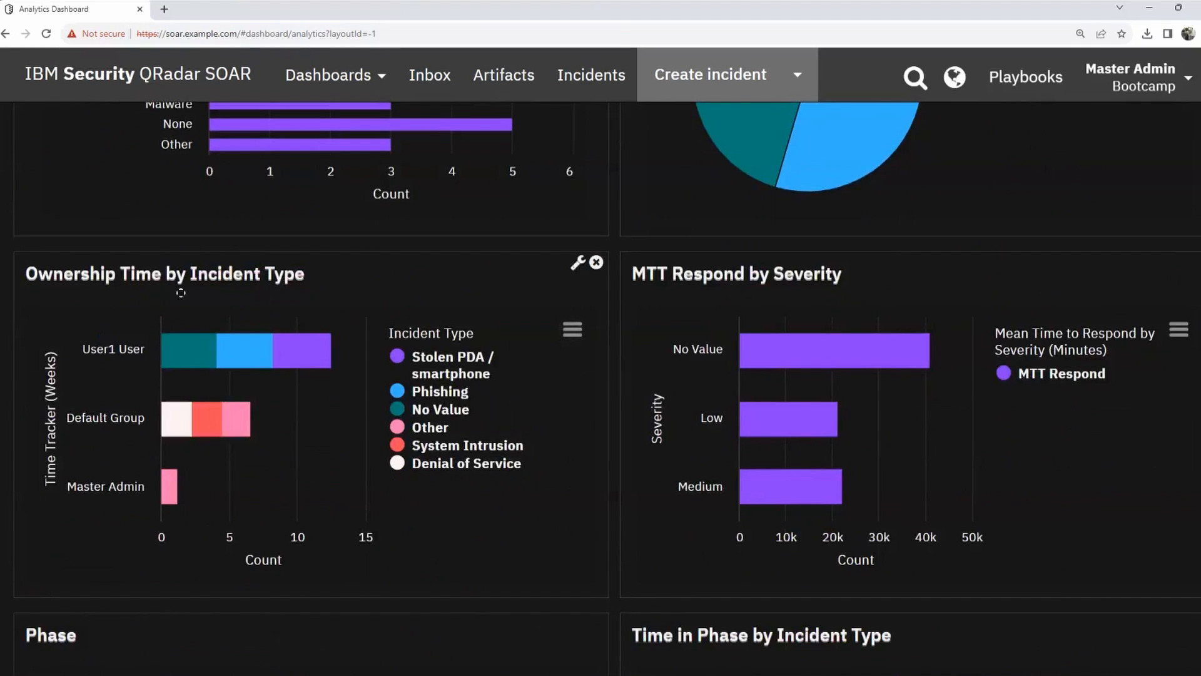
left_click(596, 262)
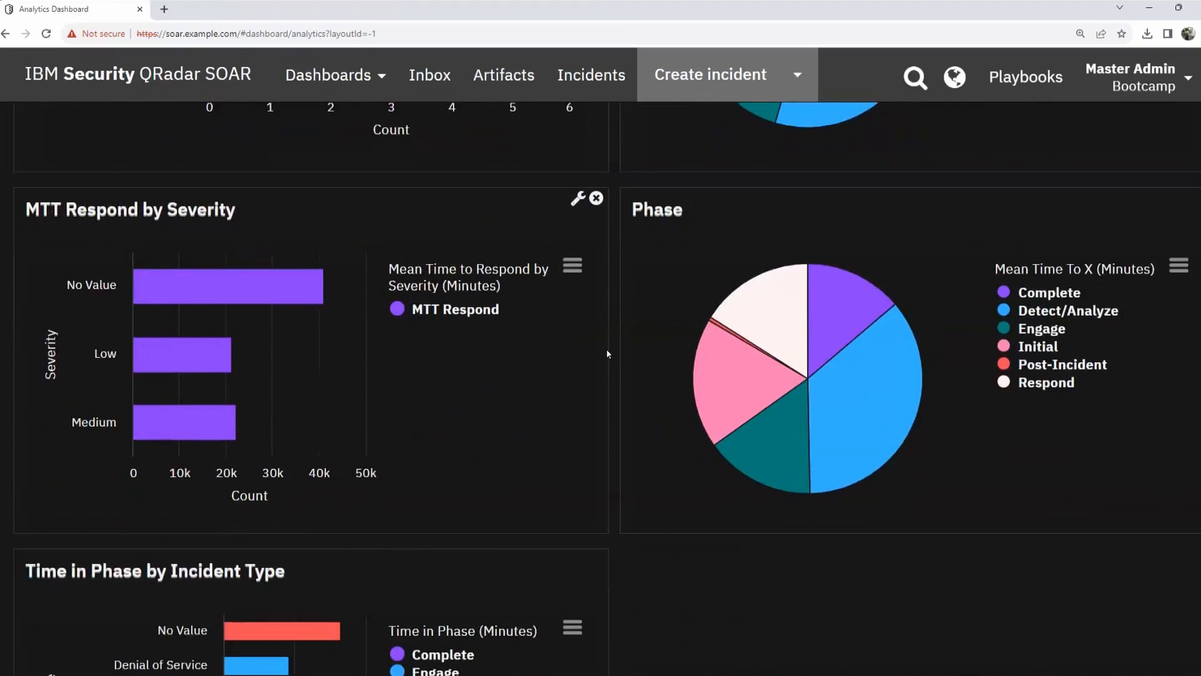
scroll(606, 348, "down", 5)
scroll(597, 346, "up", 5)
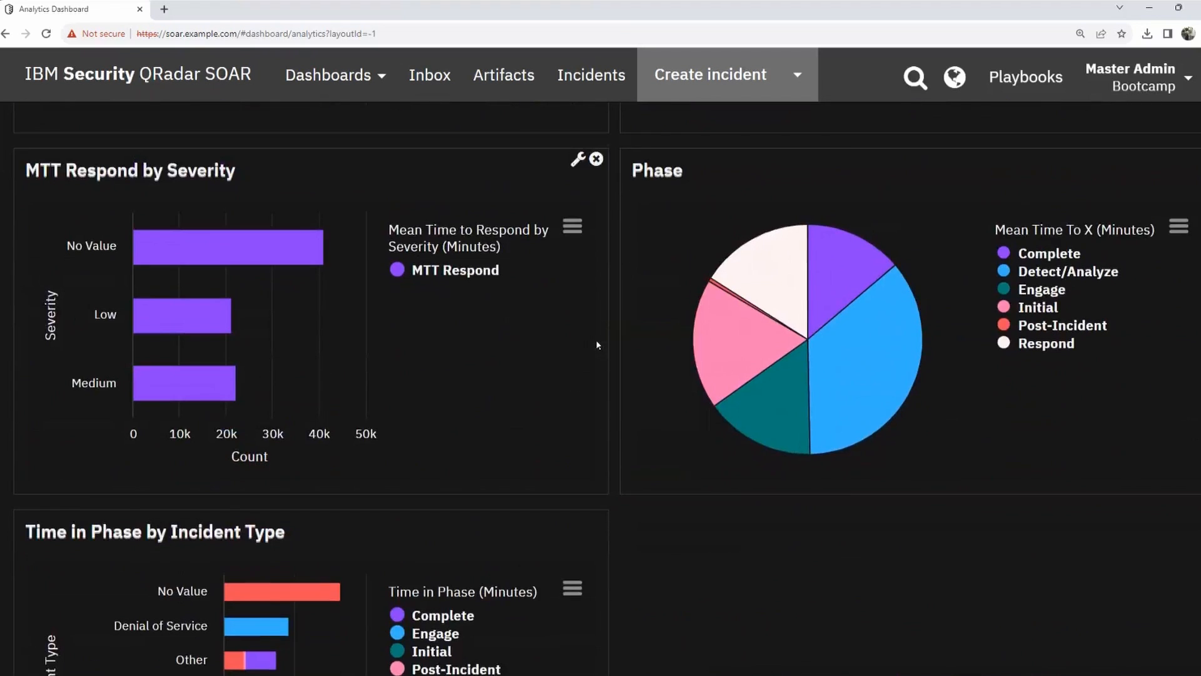
Start saving the edited dashboard as a new one and name it Test Dashboard.
scroll(554, 392, "up", 20)
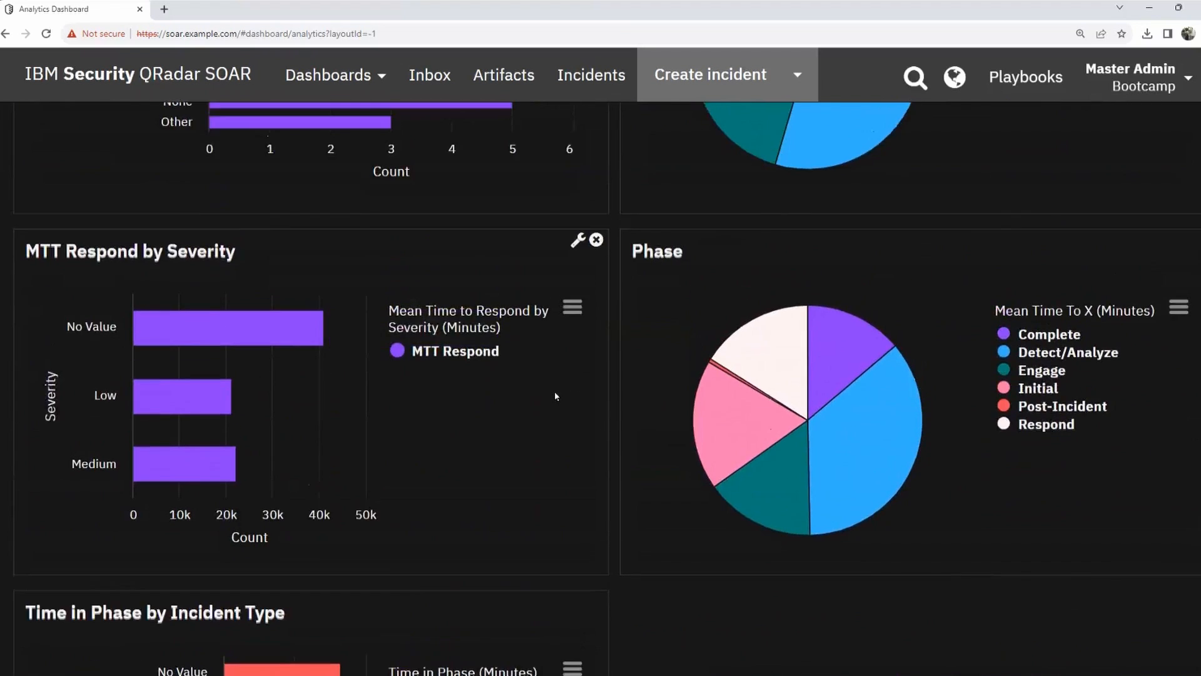
scroll(554, 392, "up", 10)
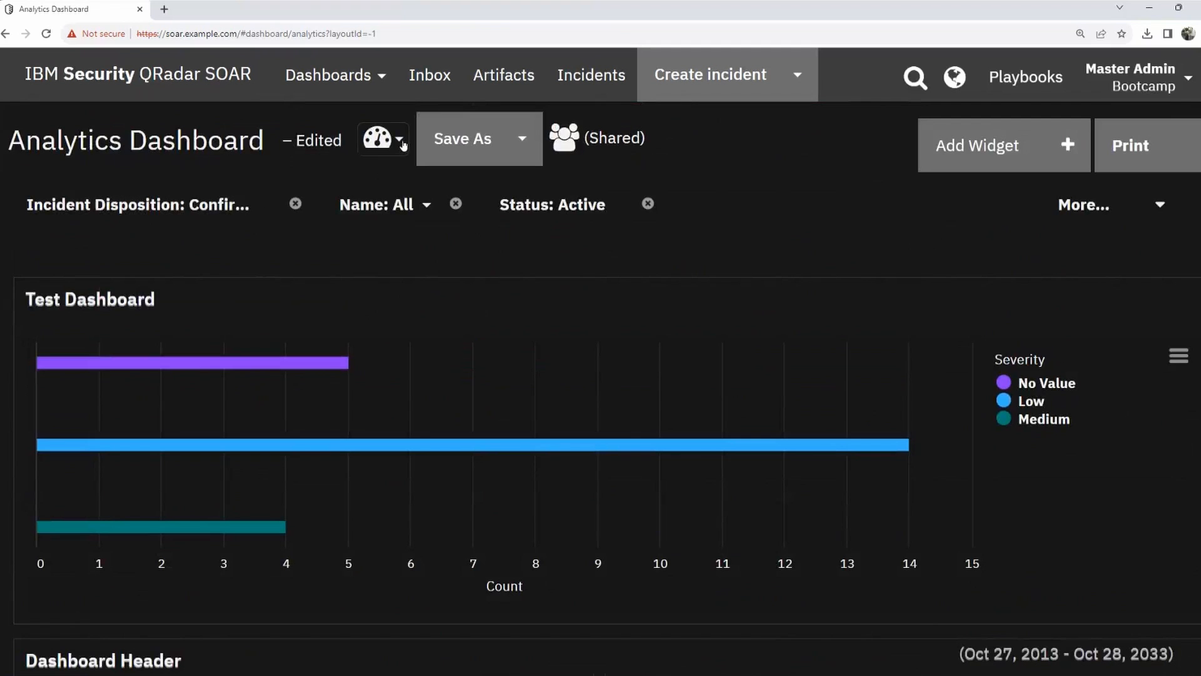
left_click(448, 146)
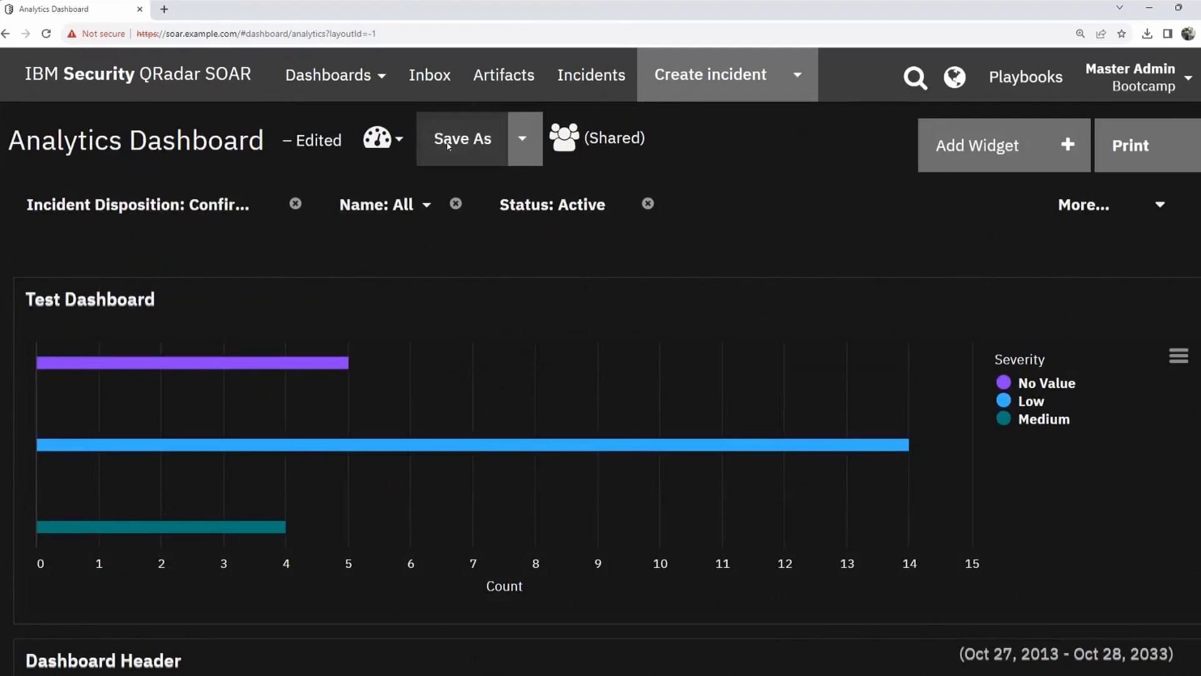
left_click(593, 212)
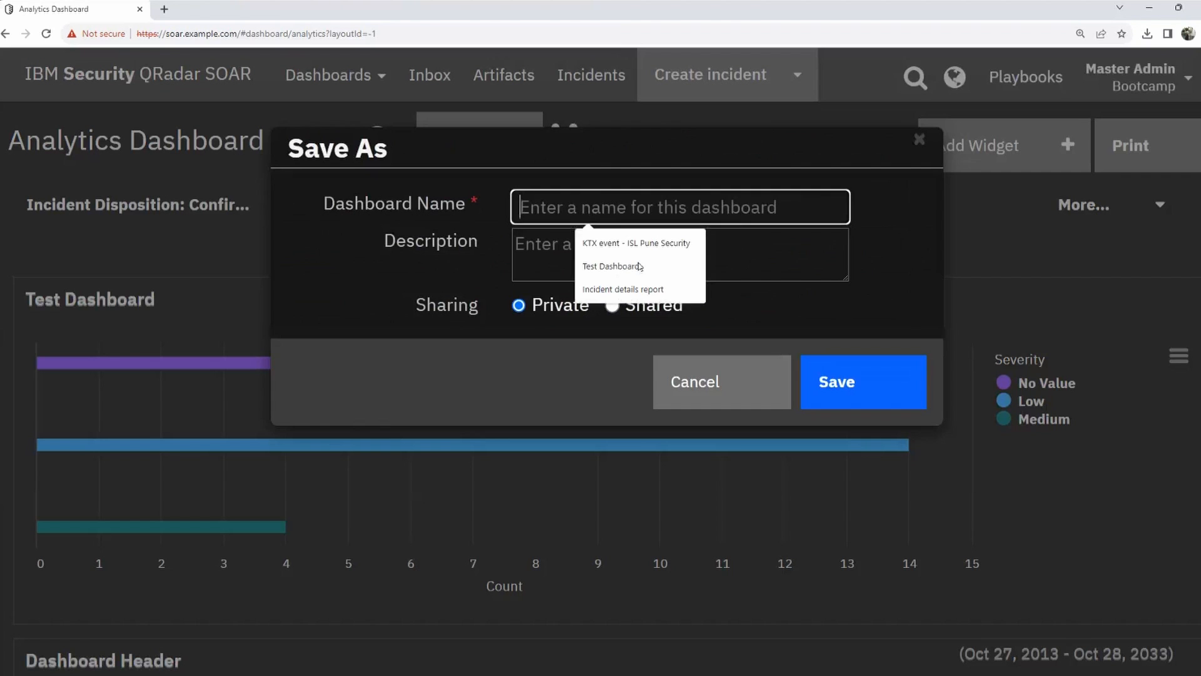
left_click(587, 269)
Enter the dashboard description "test dashboard for myself." and set Sharing to Shared.
left_click(587, 268)
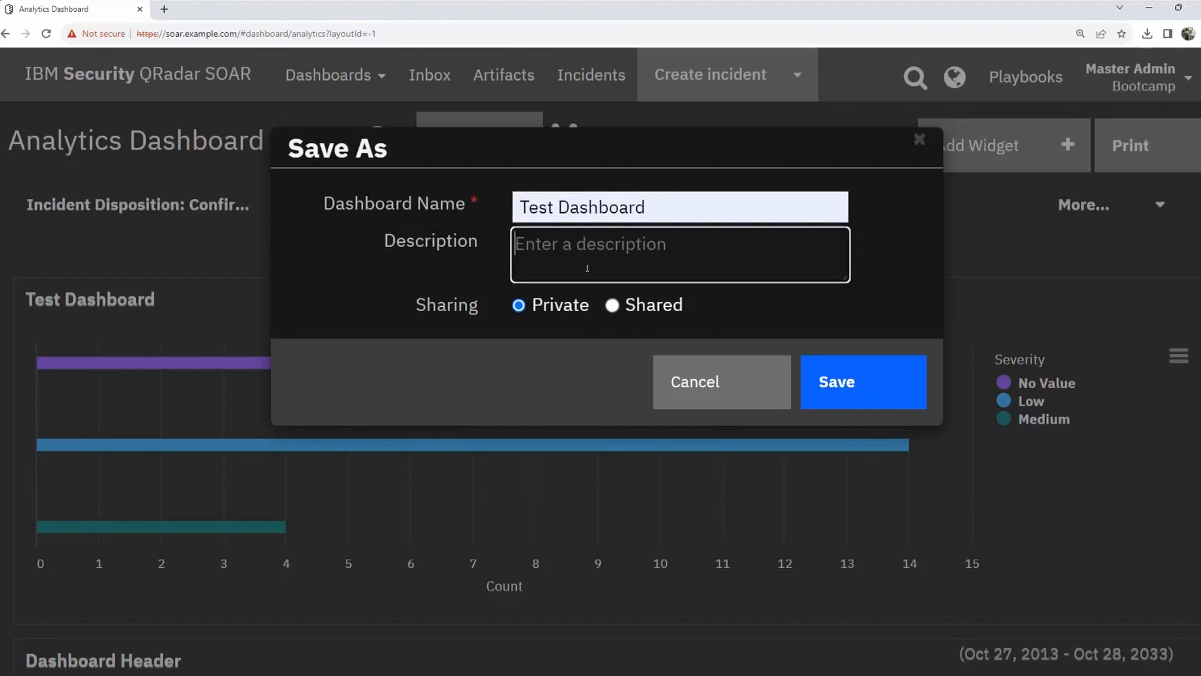
type("test deash")
key("BackSpace")
key("BackSpace")
key("BackSpace")
key("BackSpace")
type("ashboard")
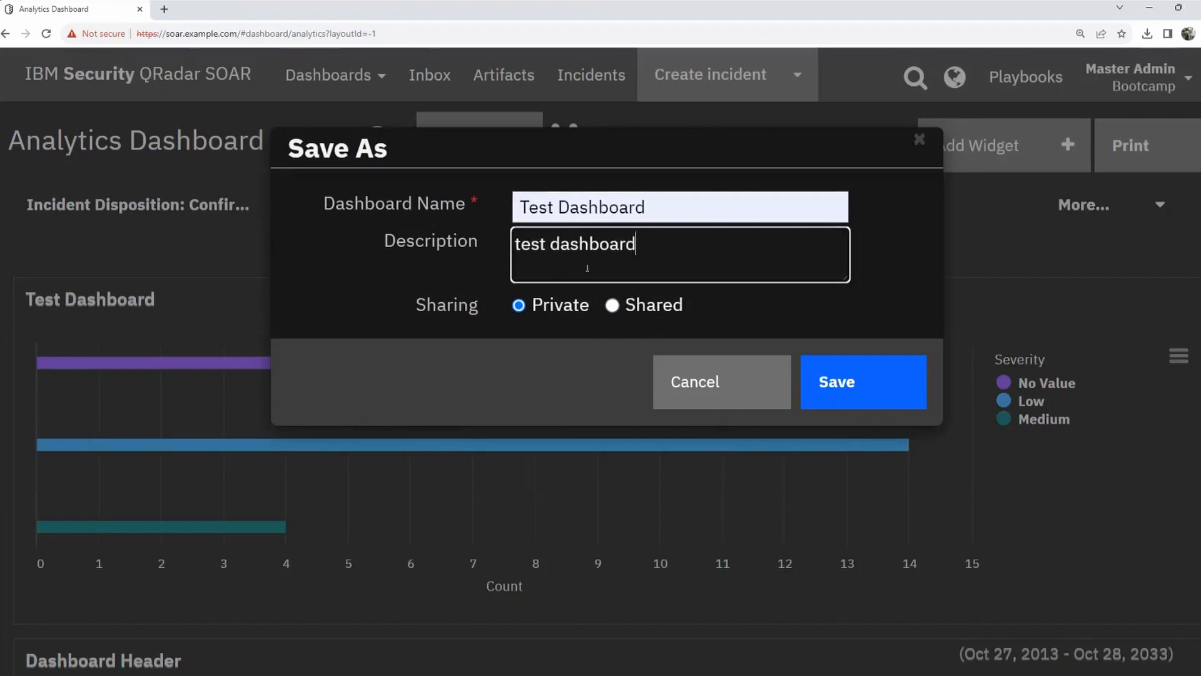
type(" for myself.")
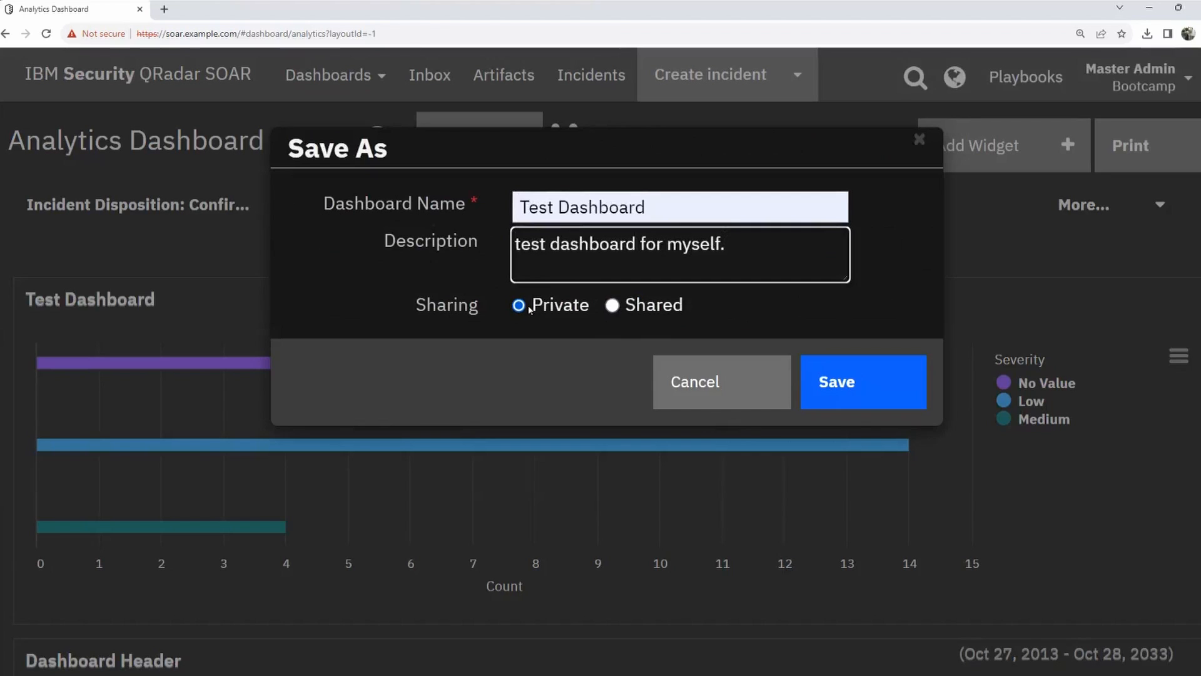
left_click(606, 312)
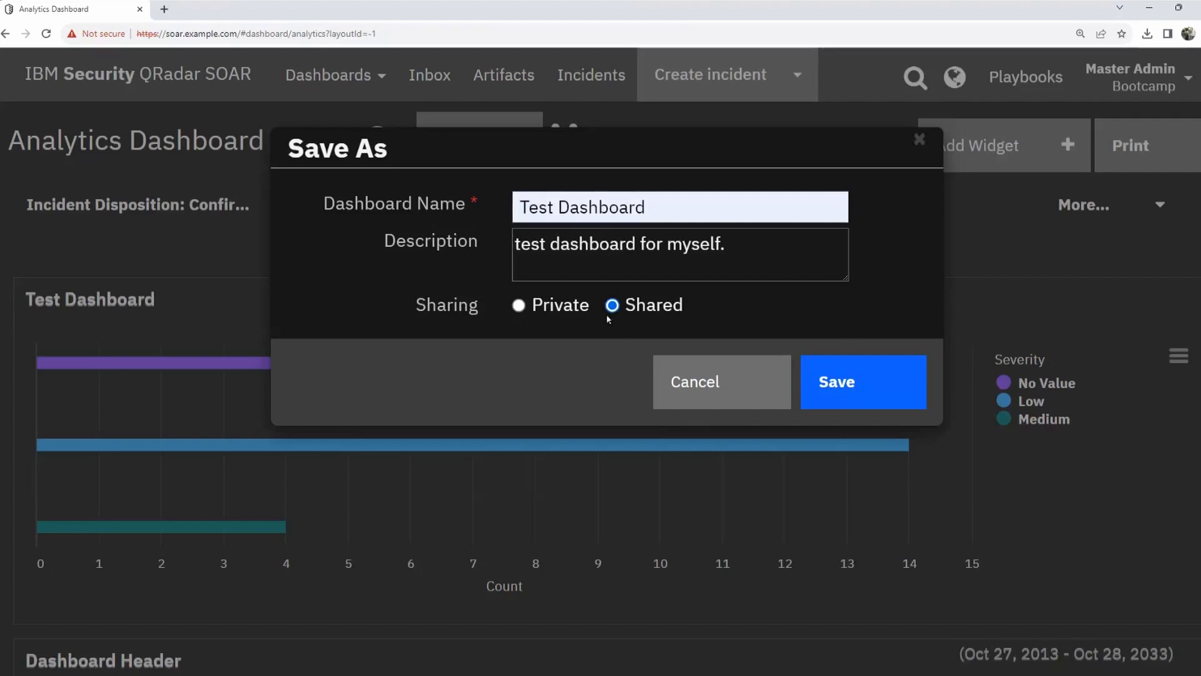
Save the new shared Test Dashboard.
left_click(868, 389)
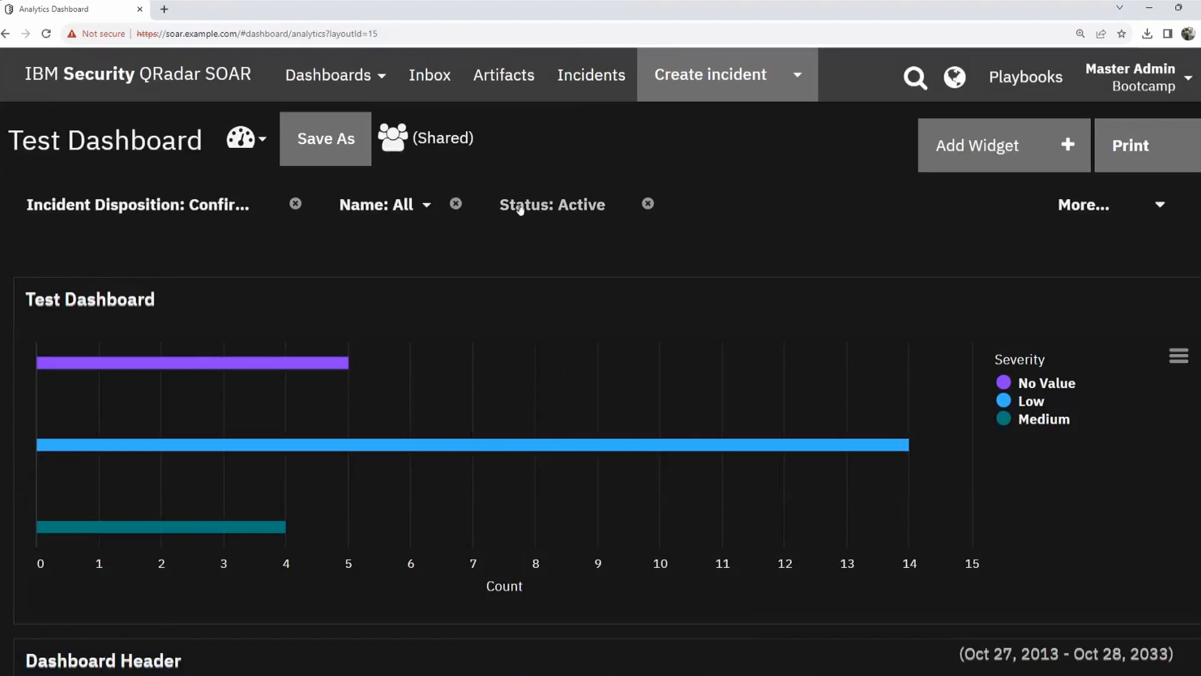
left_click_drag(12, 139, 203, 148)
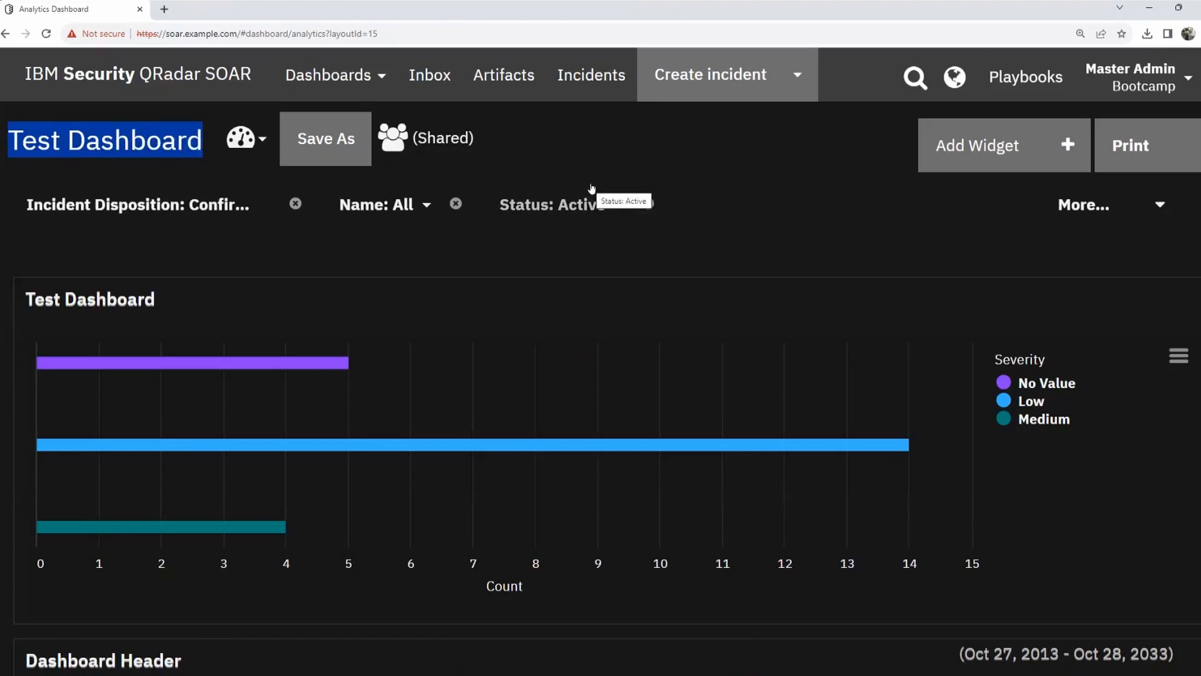
Open the Manage Dashboards page and review the entry for Test Dashboard.
left_click(264, 145)
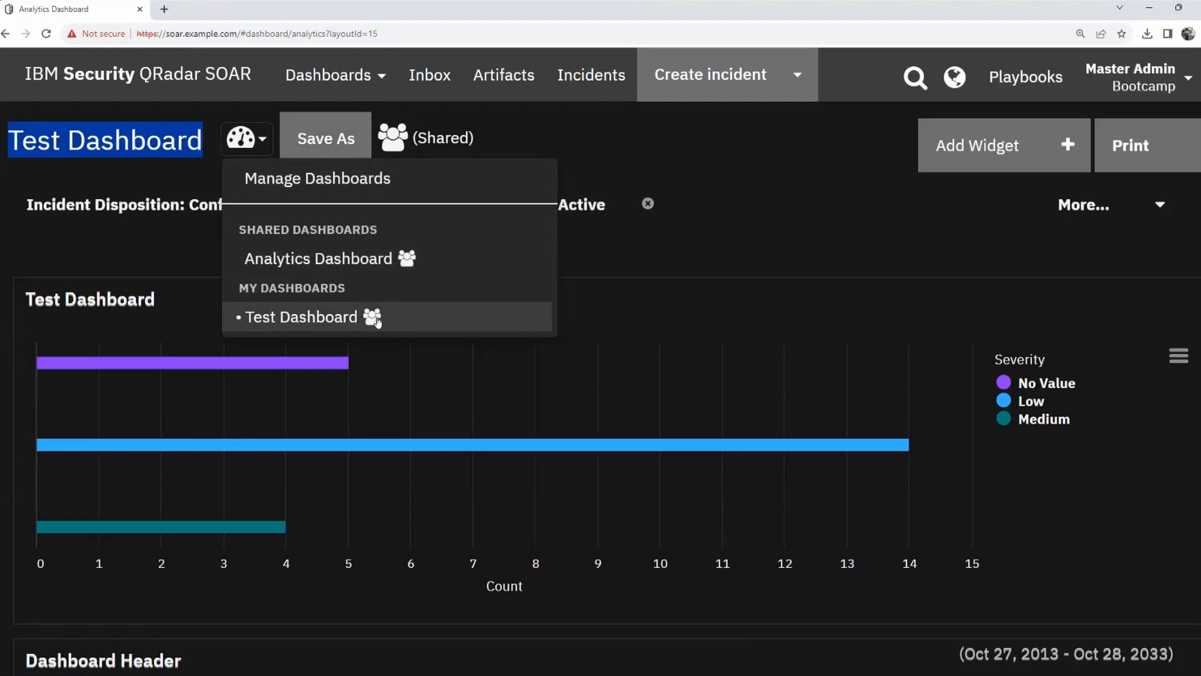
left_click(298, 181)
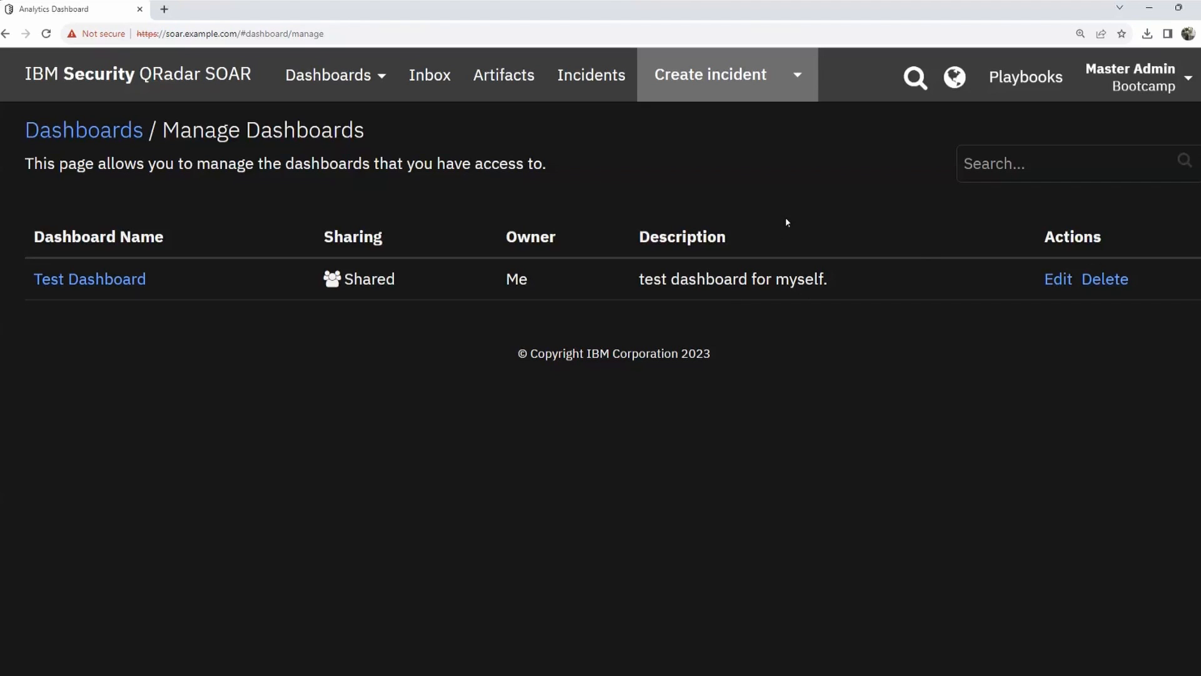
left_click(366, 86)
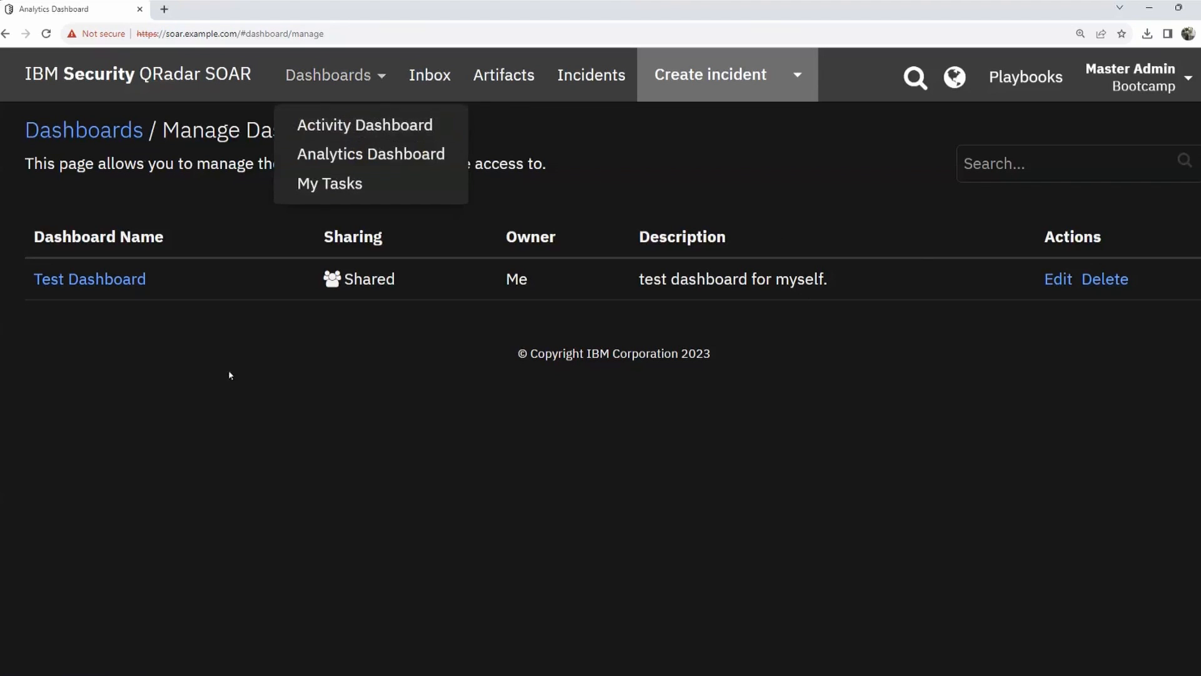
left_click(167, 353)
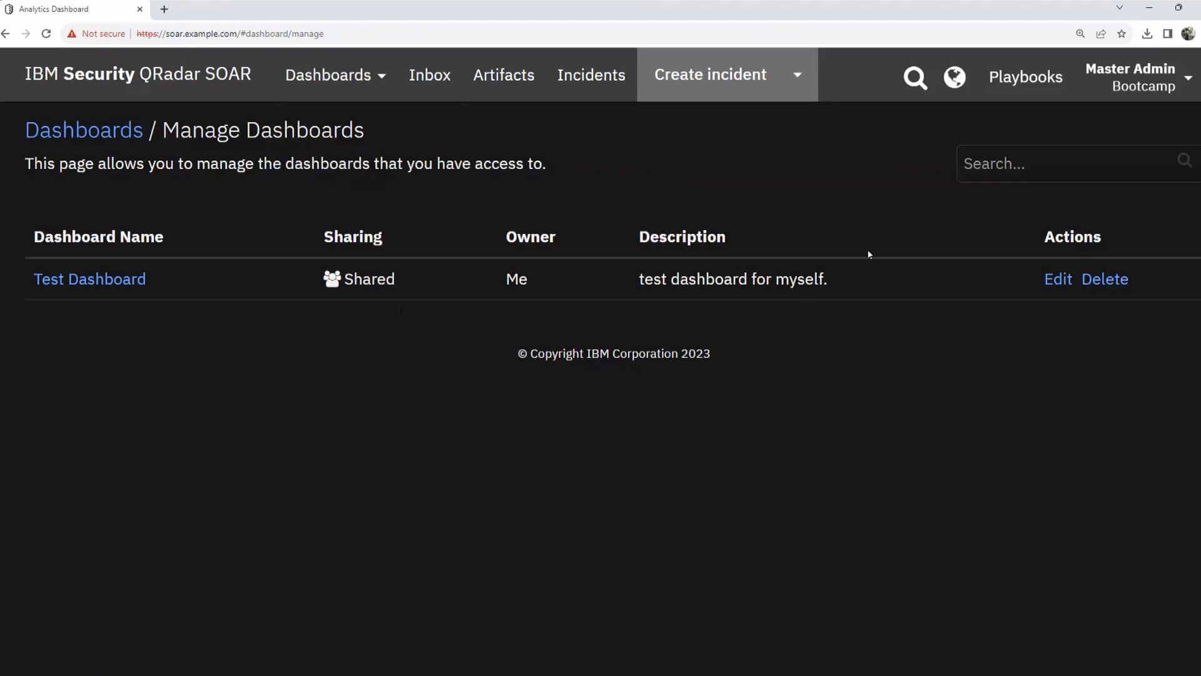
left_click(157, 39)
left_click(670, 206)
Return to the analytics dashboards and load Test Dashboard from the available dashboards.
left_click(377, 78)
left_click(376, 152)
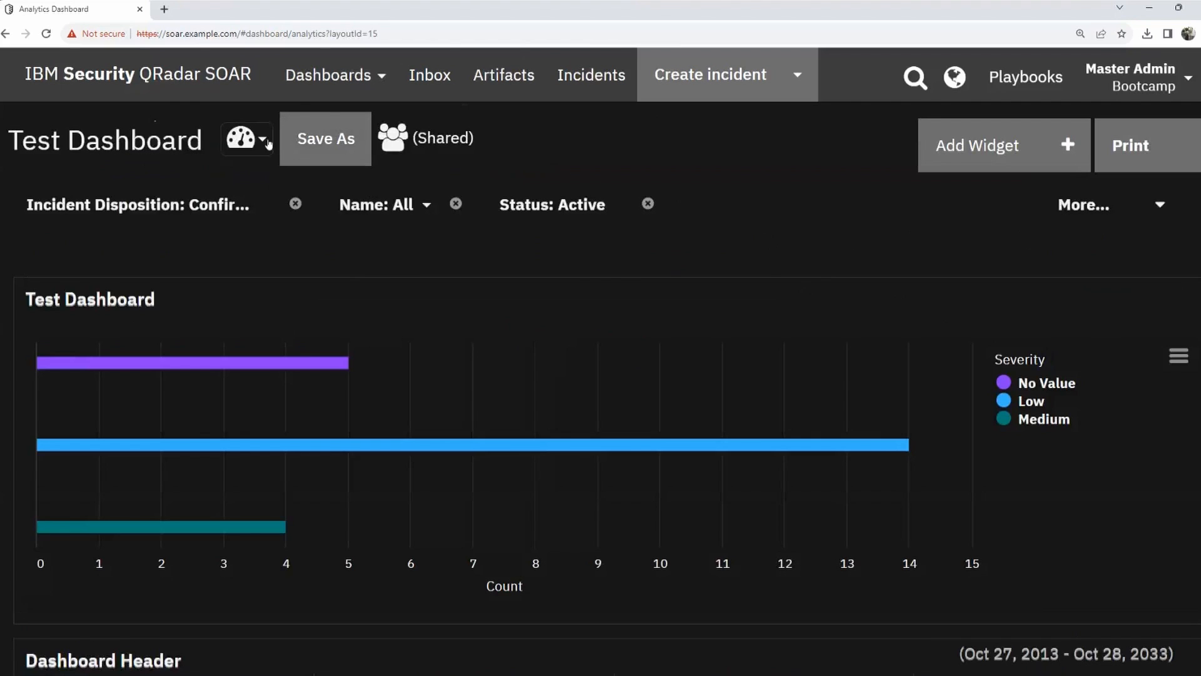
left_click(268, 144)
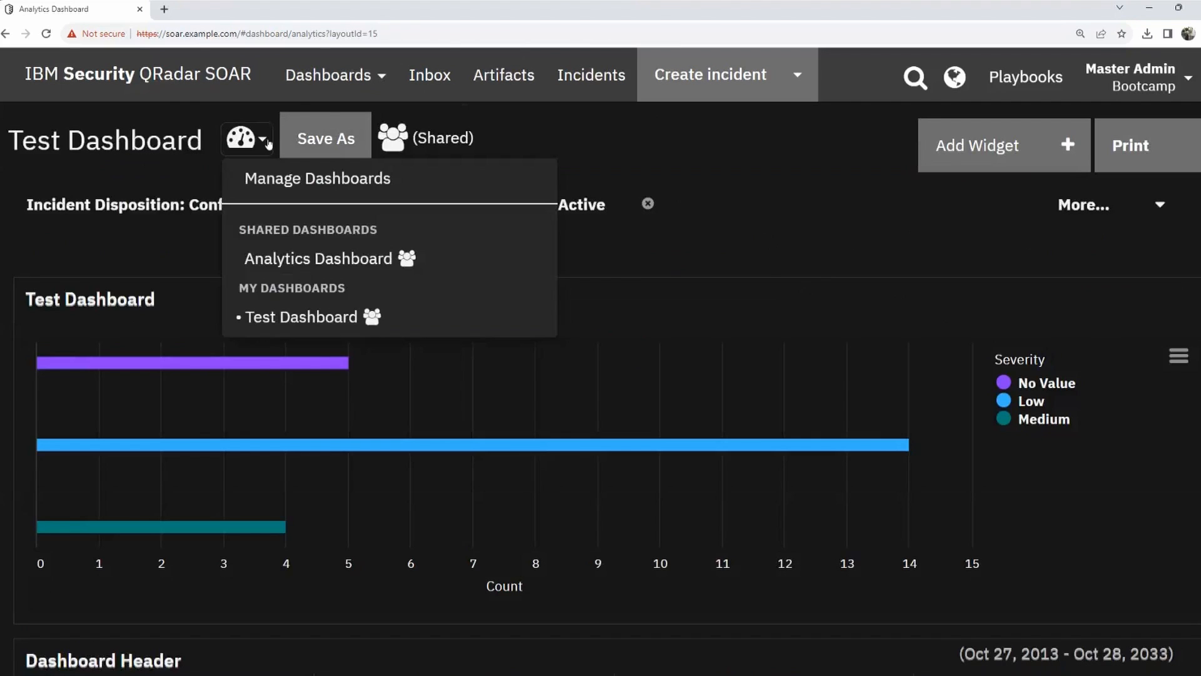
left_click(300, 327)
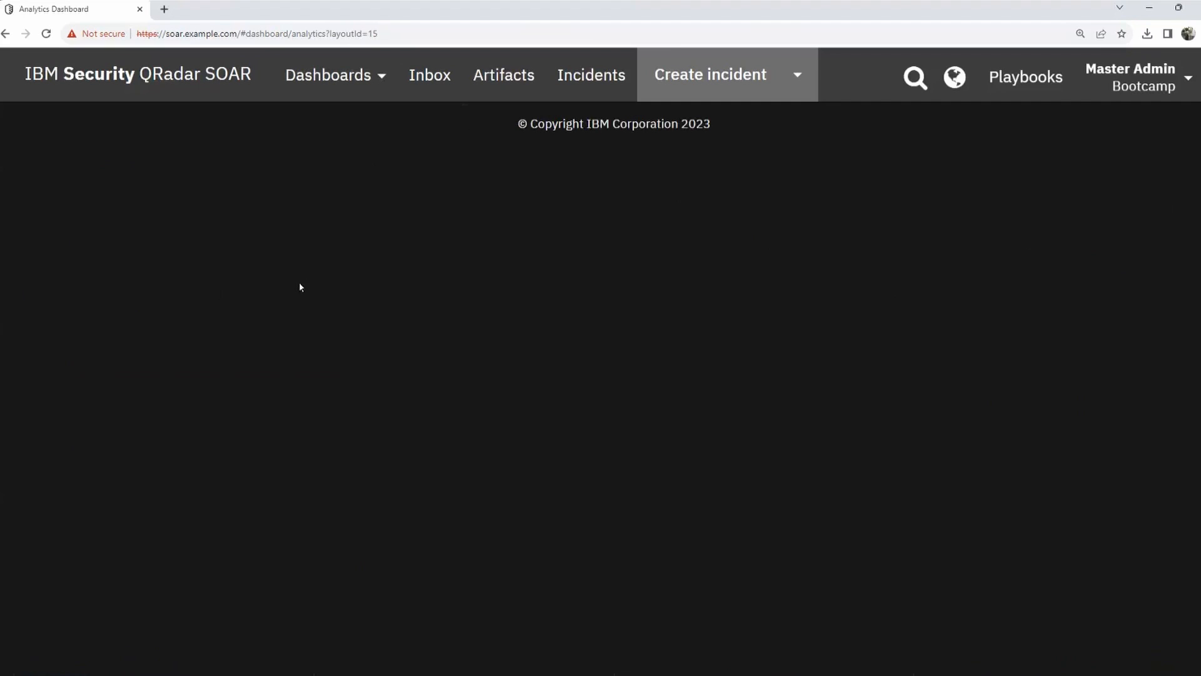
Edit Test Dashboard on the Manage Dashboards page, set its Sharing to Private and save the change.
left_click(266, 141)
left_click(269, 178)
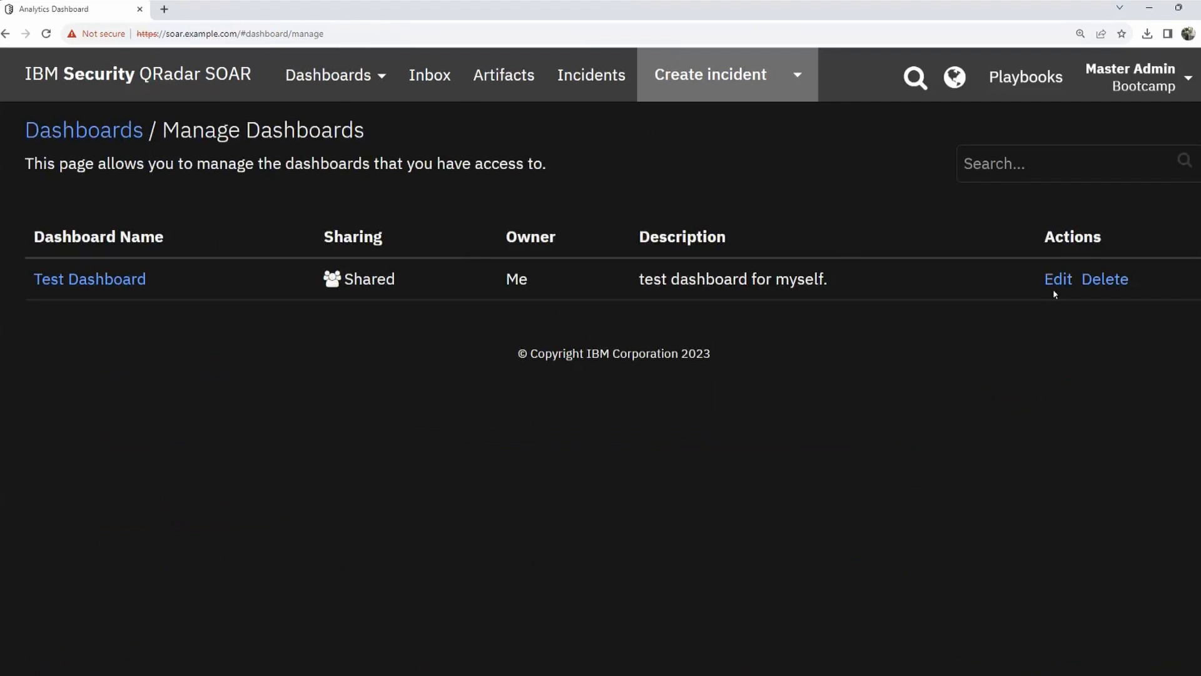
left_click(1058, 280)
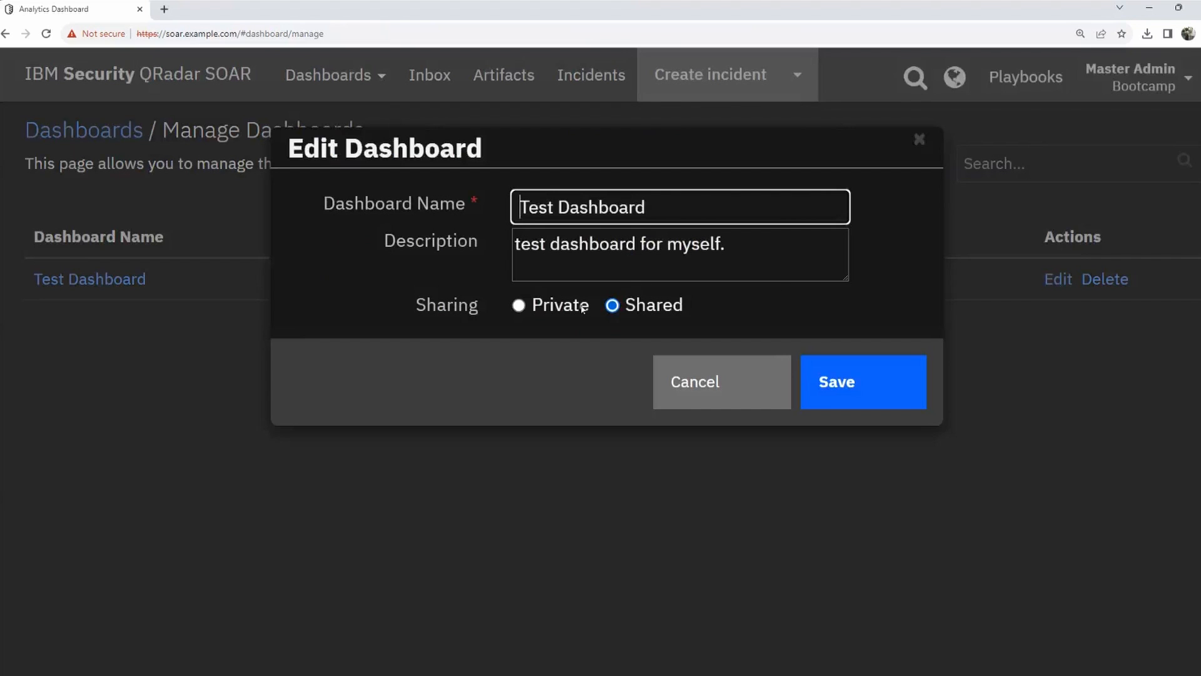
left_click(519, 306)
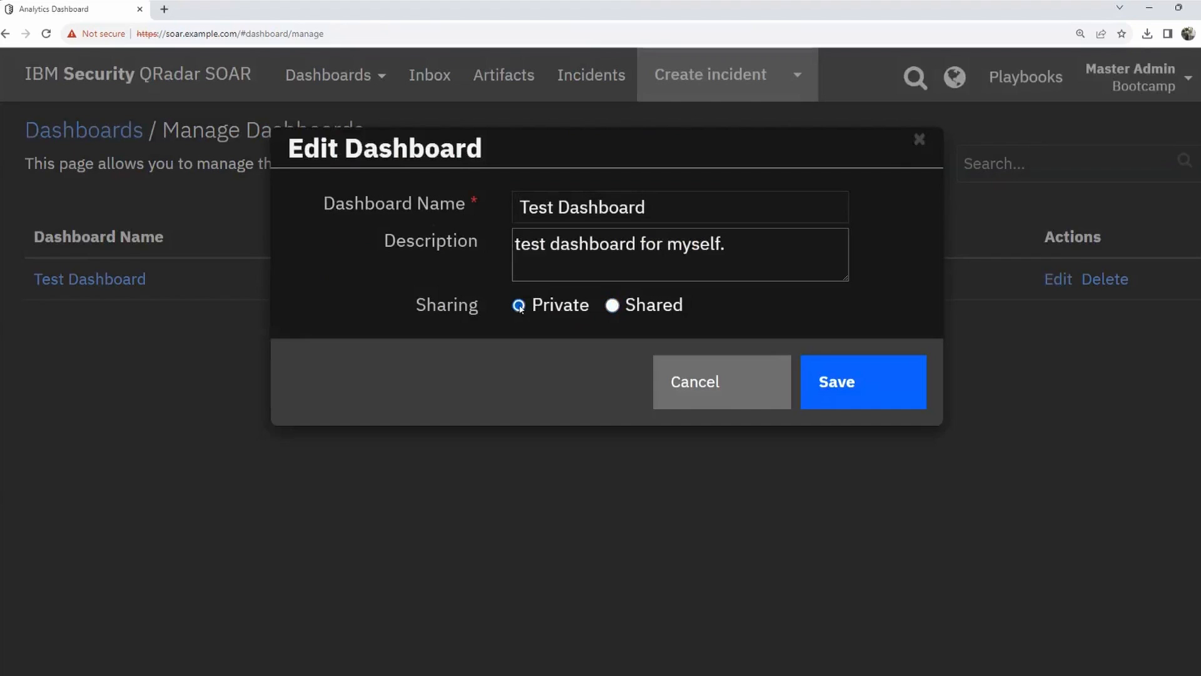
left_click(866, 393)
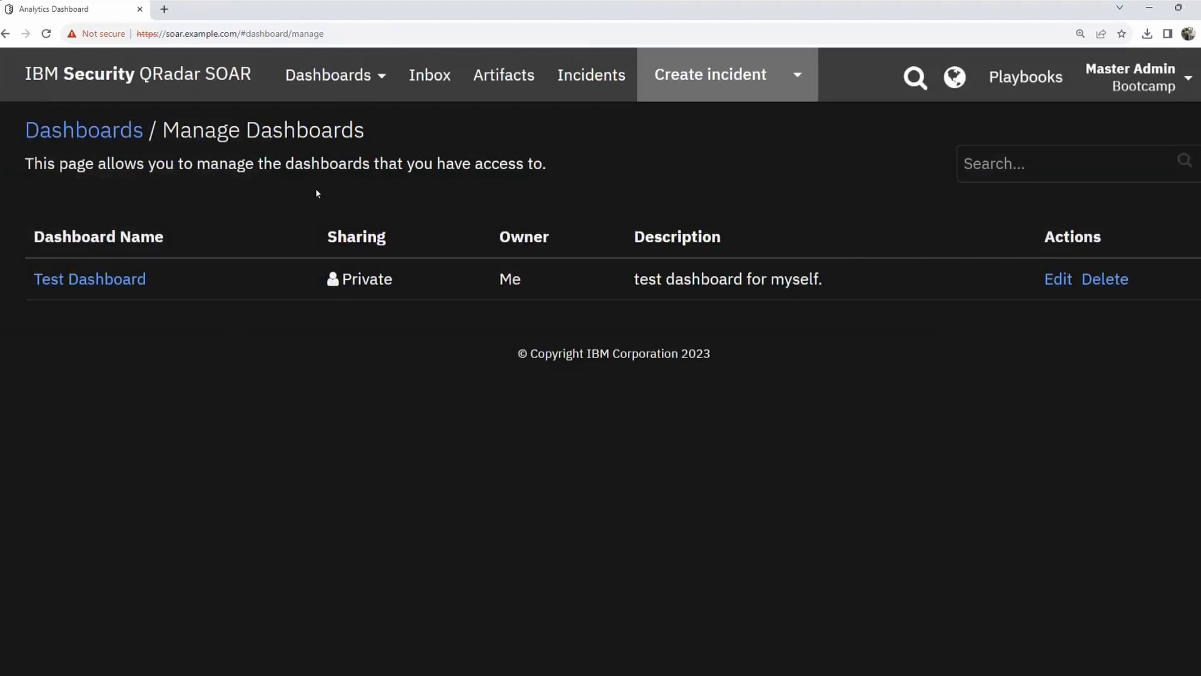
Reopen Test Dashboard from the analytics dashboards and check its sharing status and widgets.
left_click(378, 78)
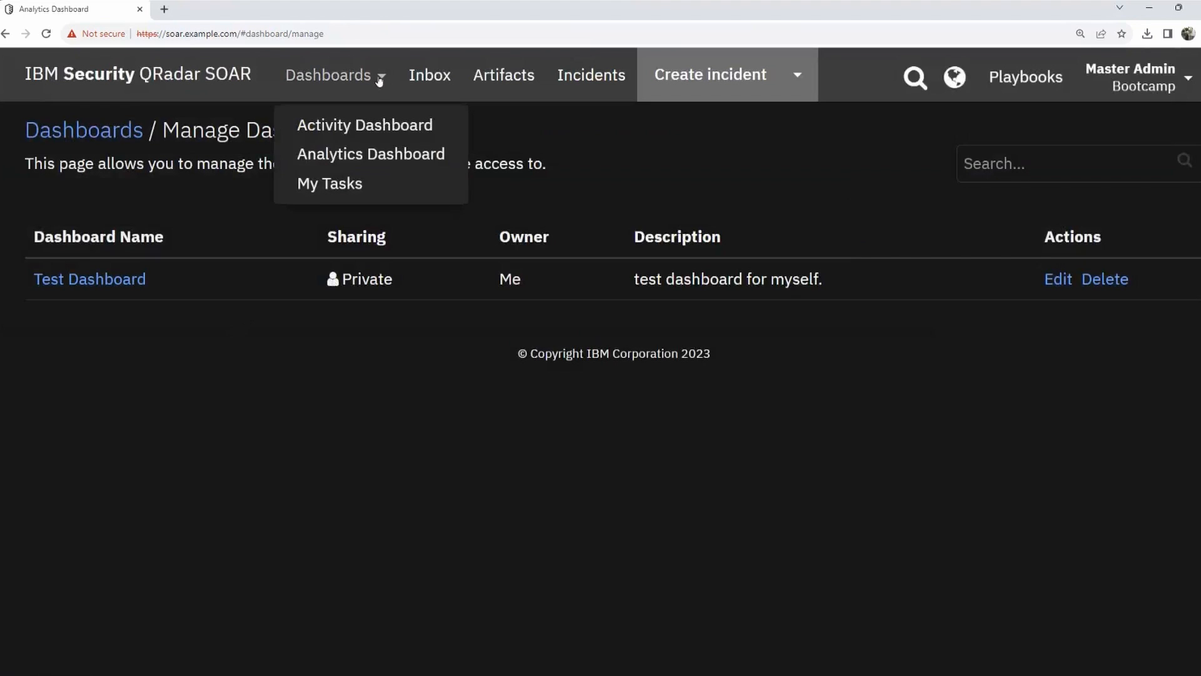
left_click(370, 152)
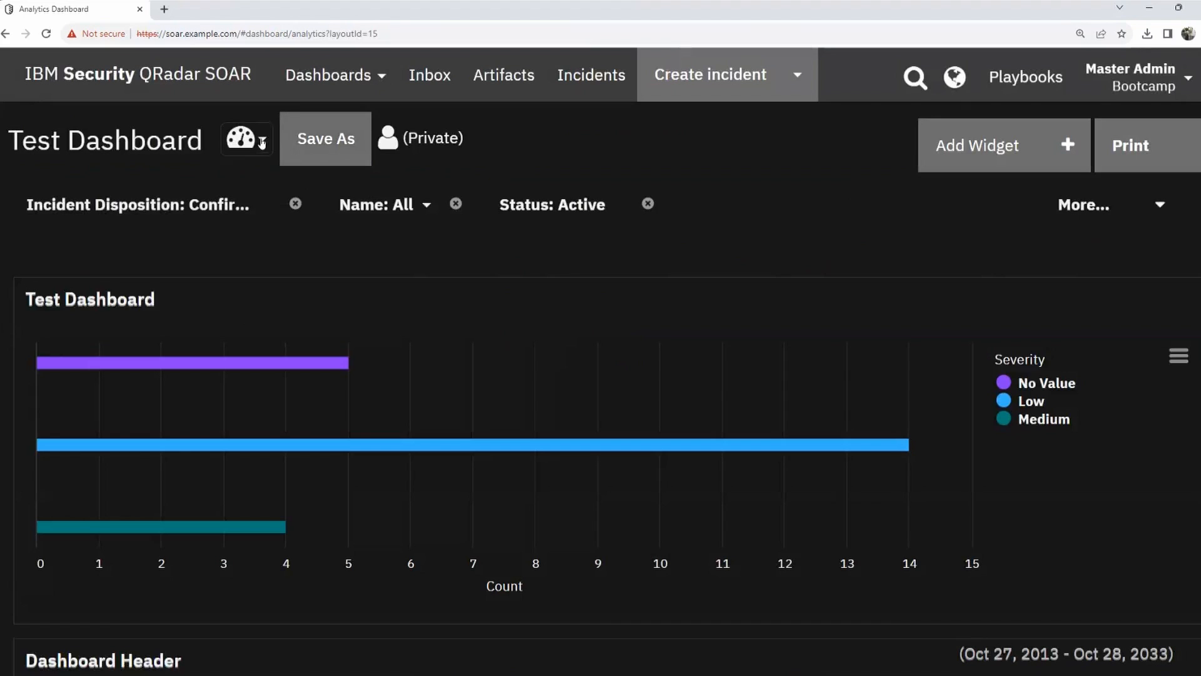
left_click_drag(466, 138, 389, 141)
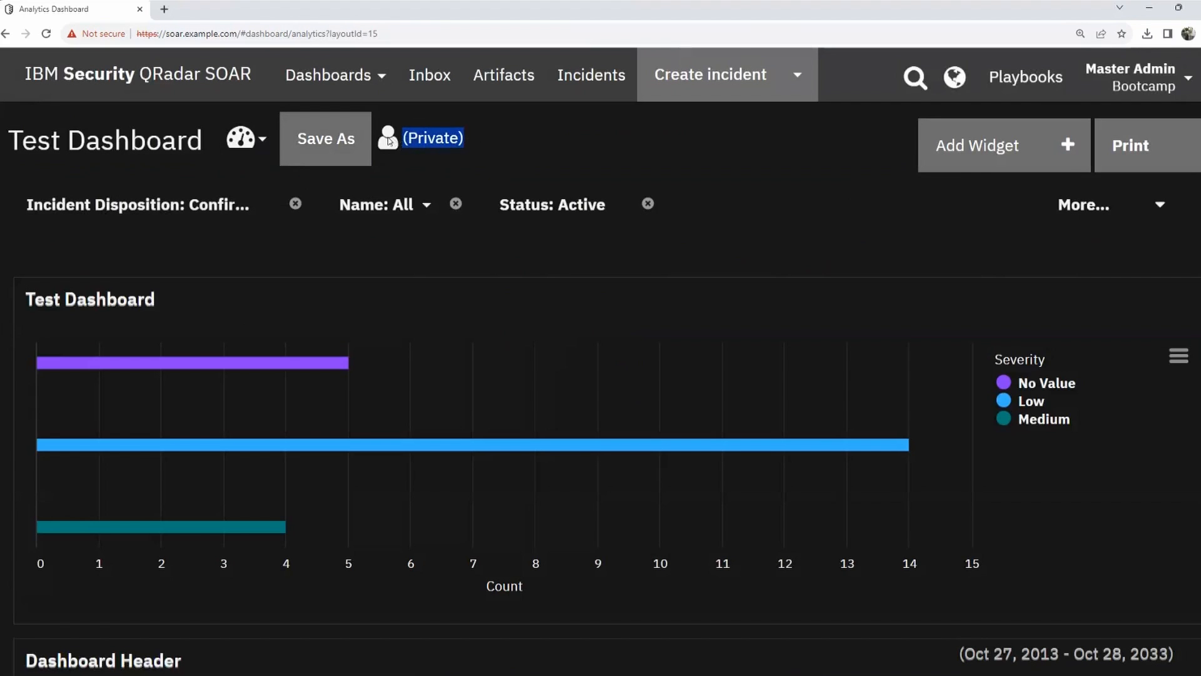
left_click(518, 141)
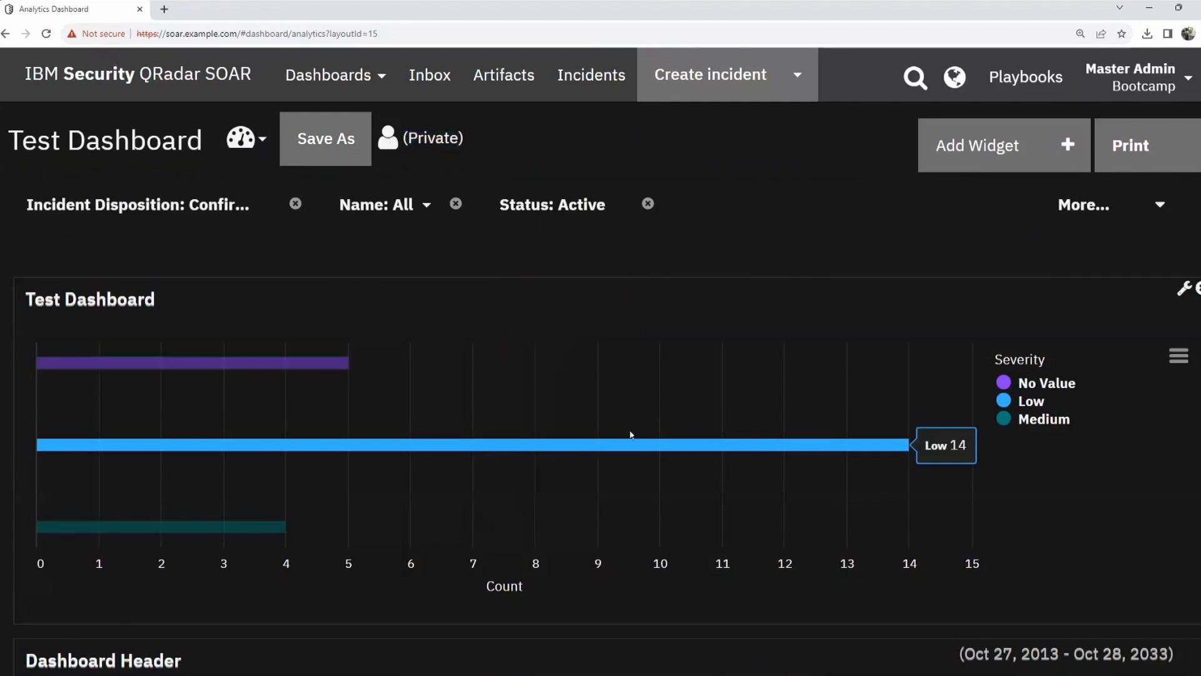
scroll(632, 434, "down", 3)
scroll(631, 386, "down", 4)
scroll(632, 386, "up", 3)
scroll(632, 392, "up", 4)
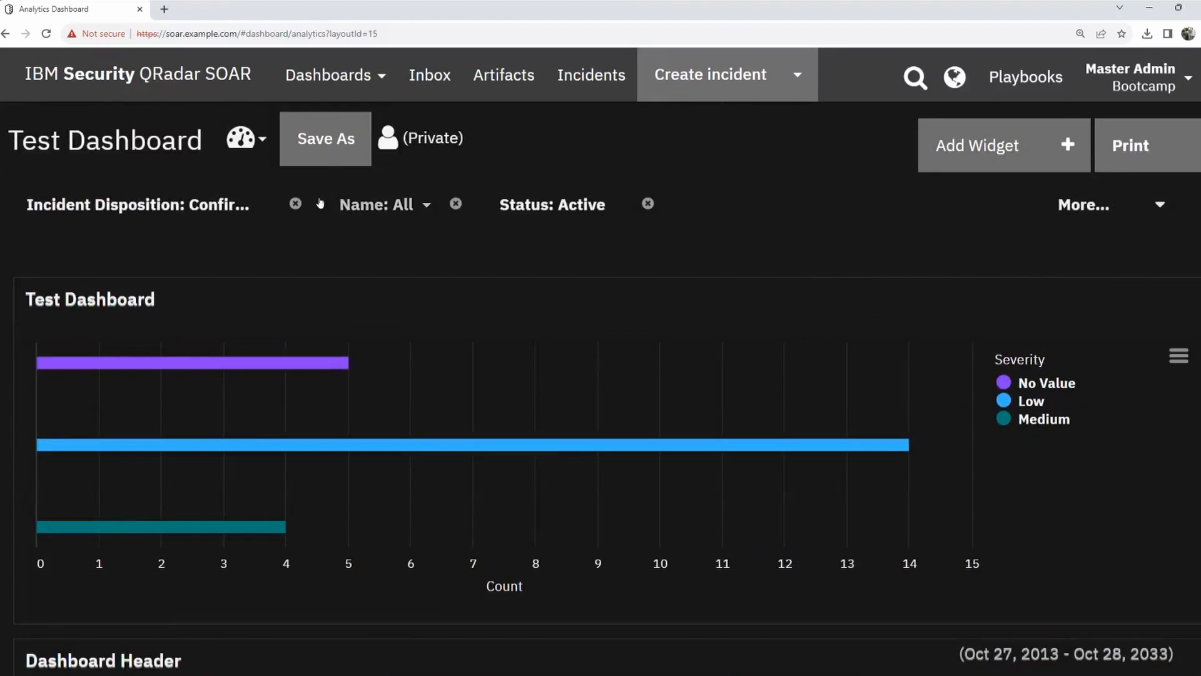
left_click(383, 78)
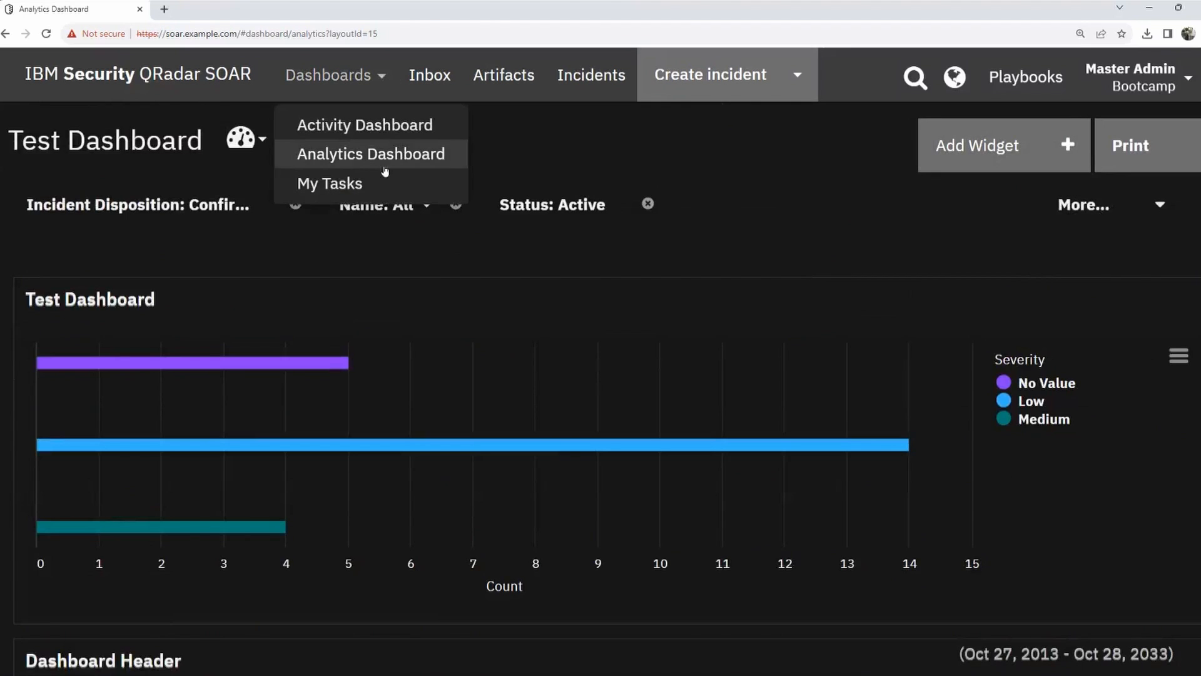
left_click(541, 152)
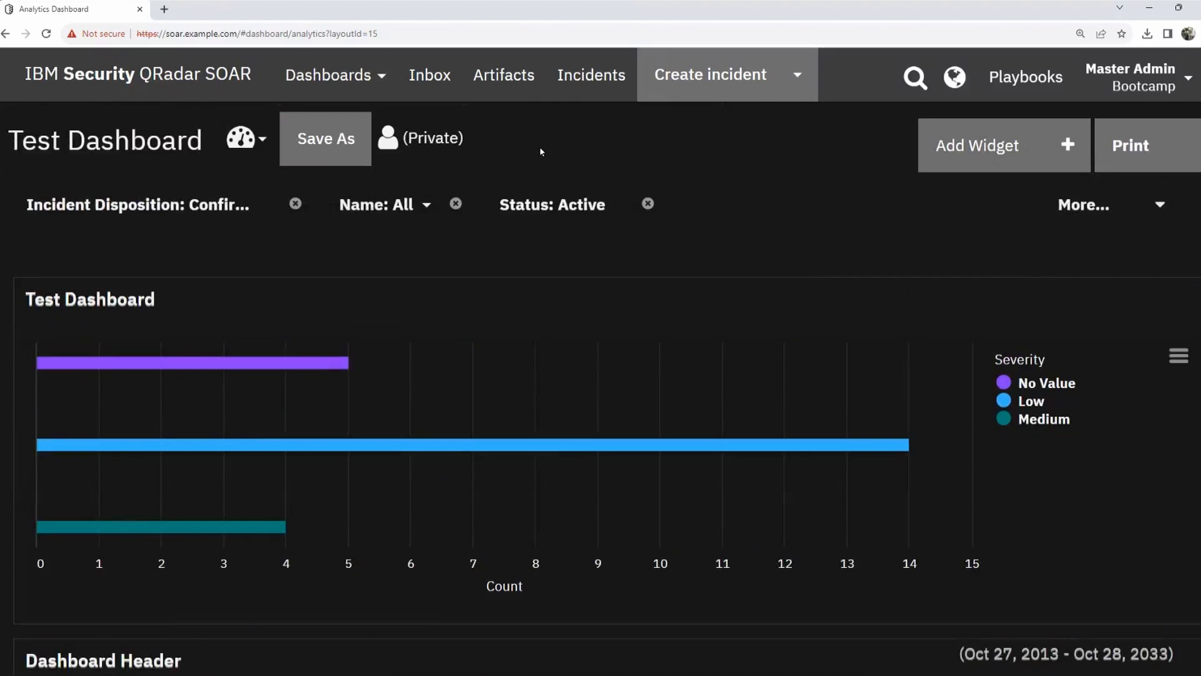
Open the Incidents list, select all incidents on the page and view the available export options.
left_click(586, 78)
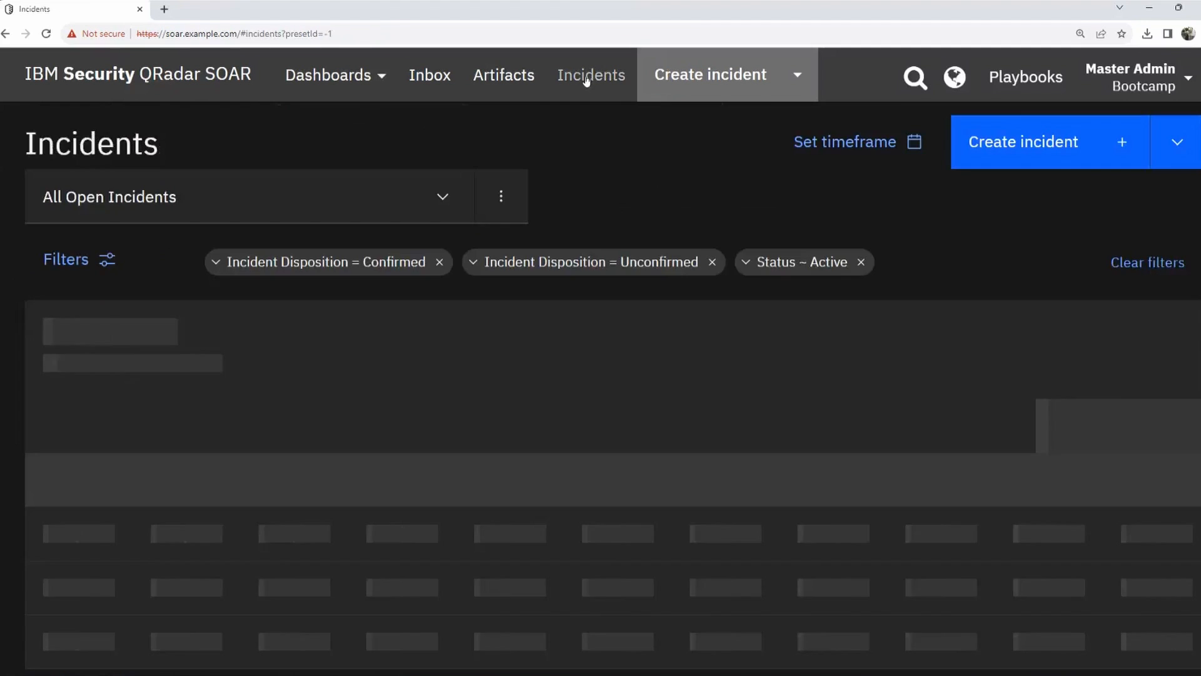
scroll(682, 202, "down", 2)
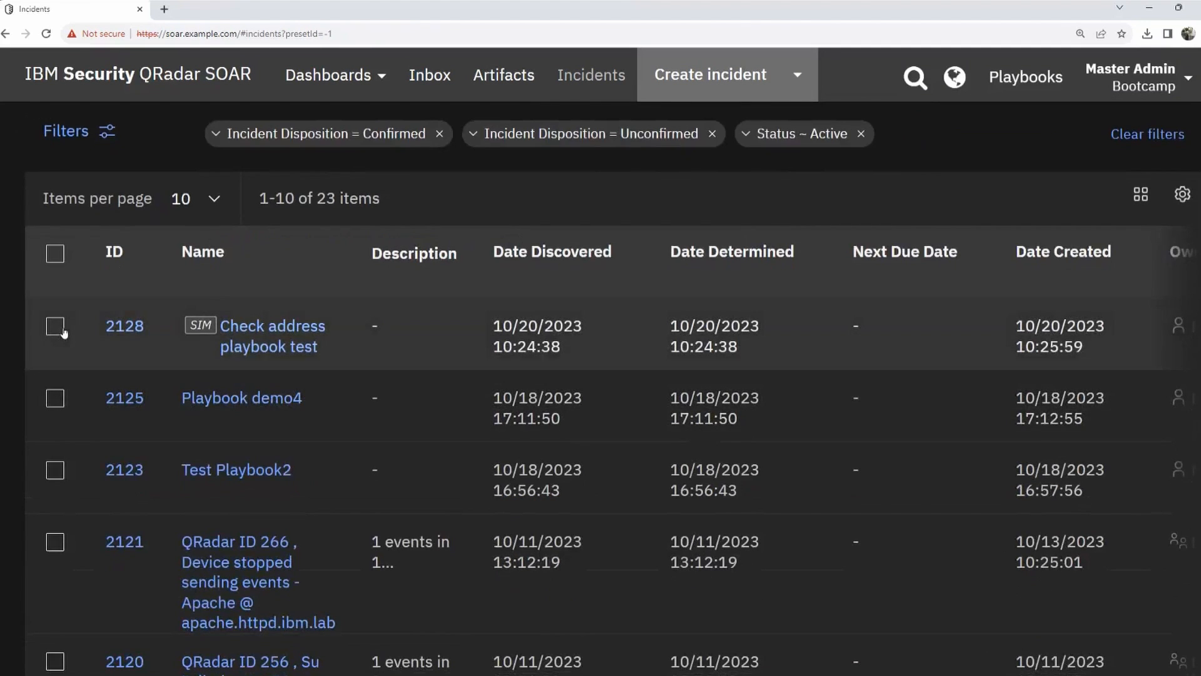
scroll(472, 321, "up", 2)
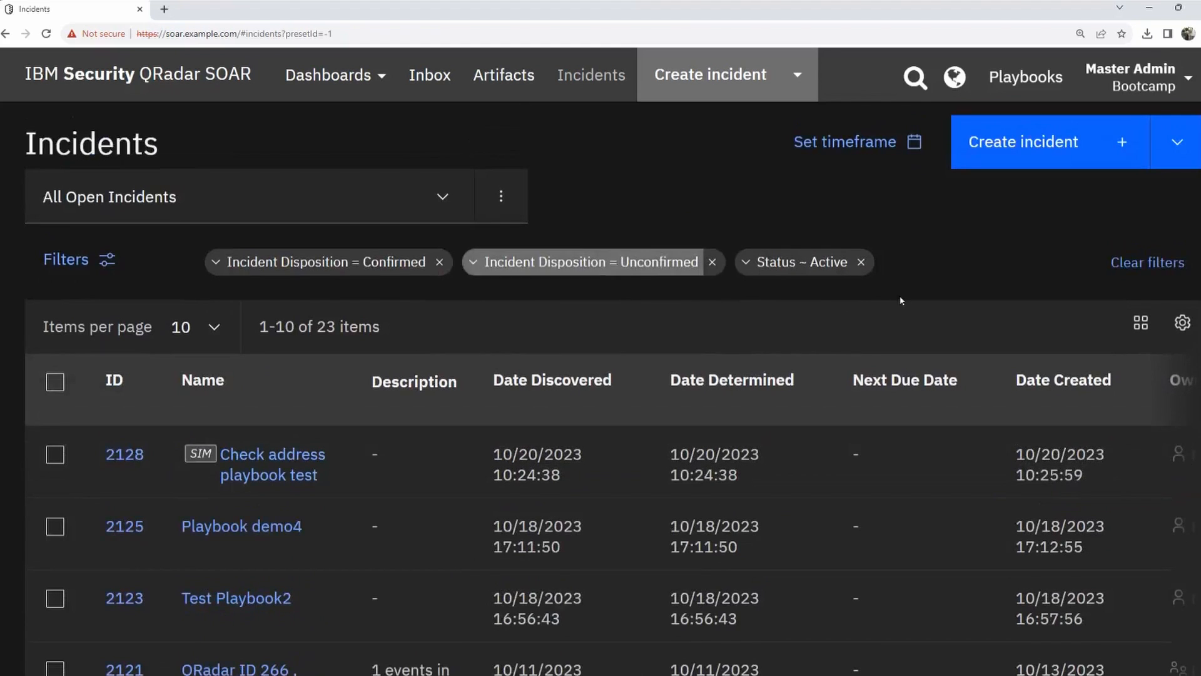
left_click(55, 381)
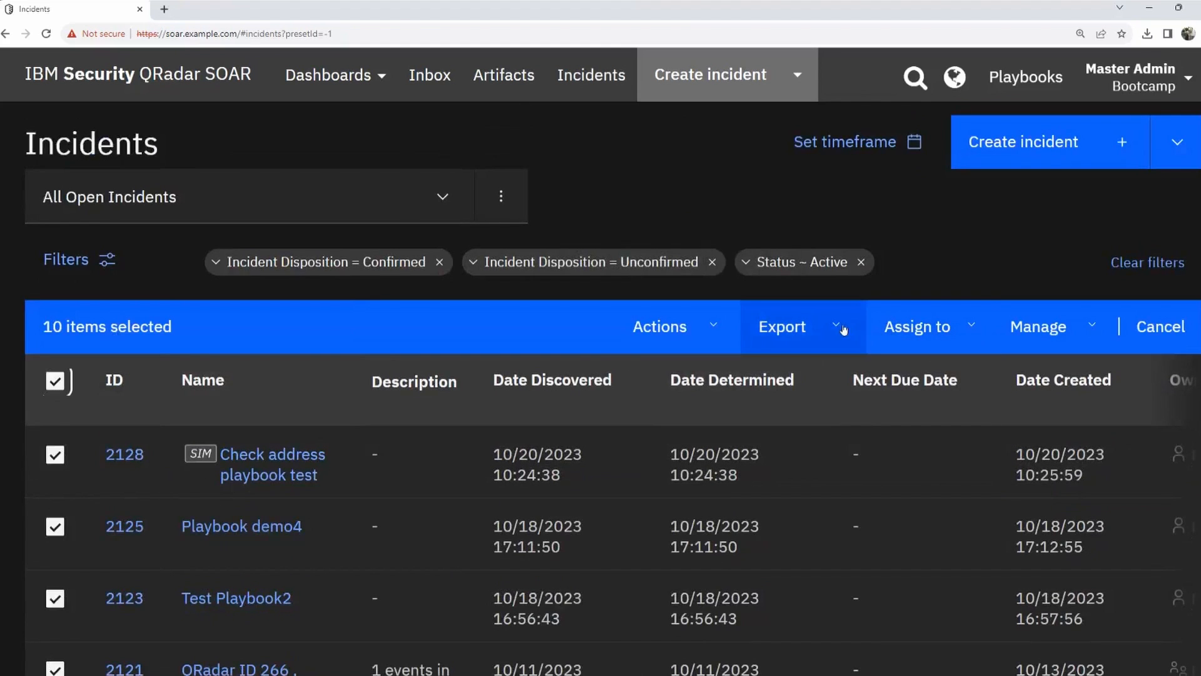
left_click(843, 330)
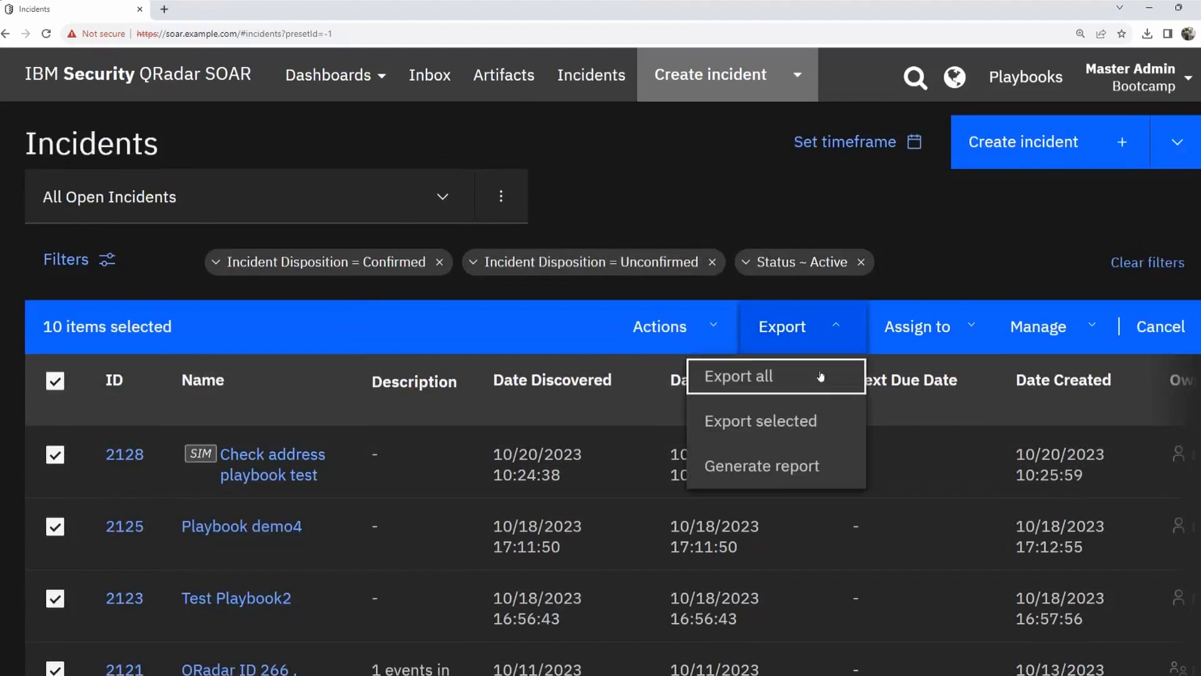
left_click(928, 246)
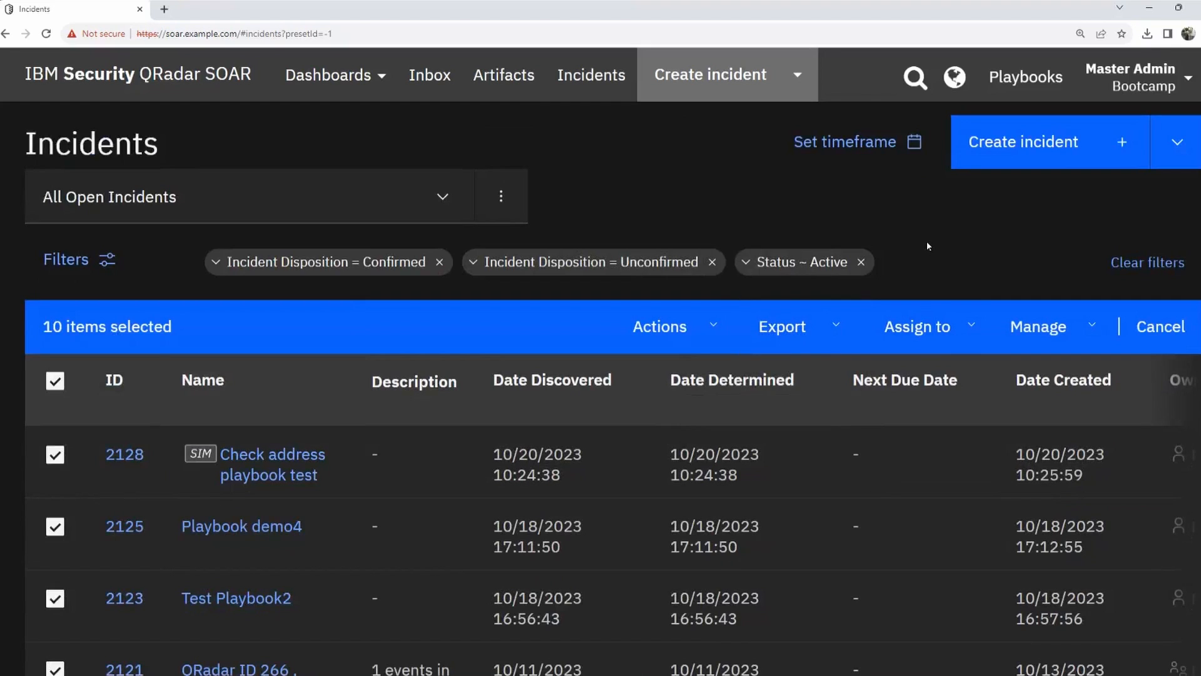